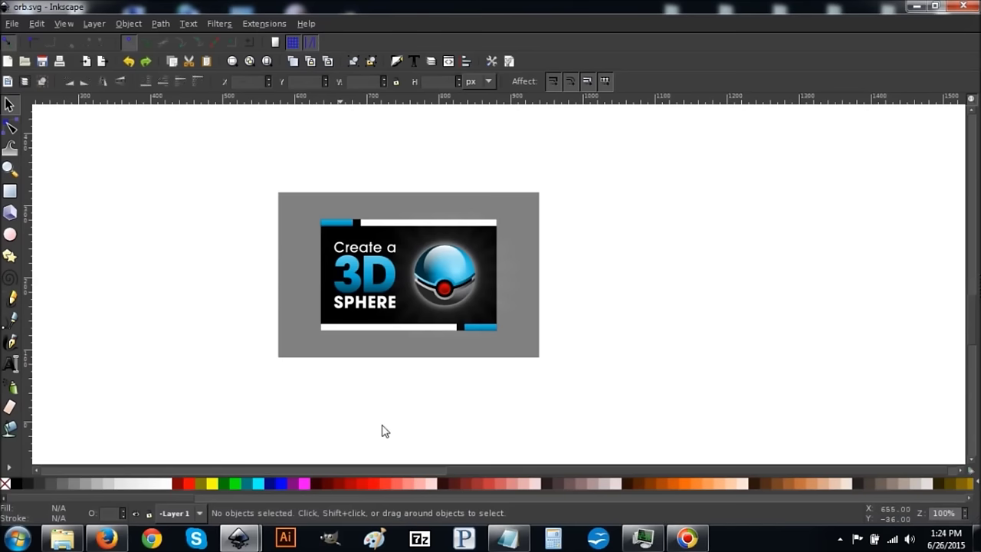
Switch to the new blank document window and set its zoom to 1:1.
{"action": "mouse_move", "coordinate": [239, 539]}
{"action": "left_click", "coordinate": [307, 469]}
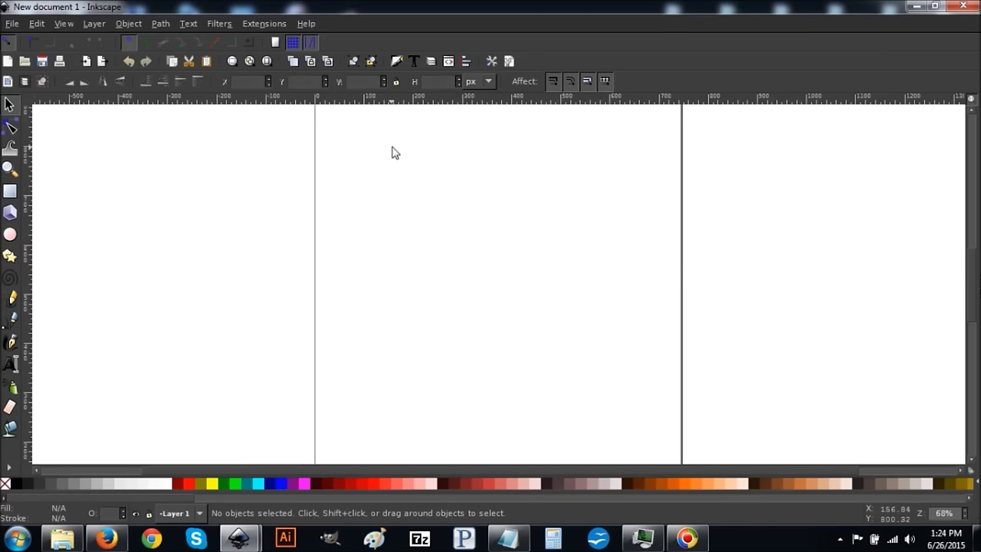
{"action": "left_click", "coordinate": [62, 24]}
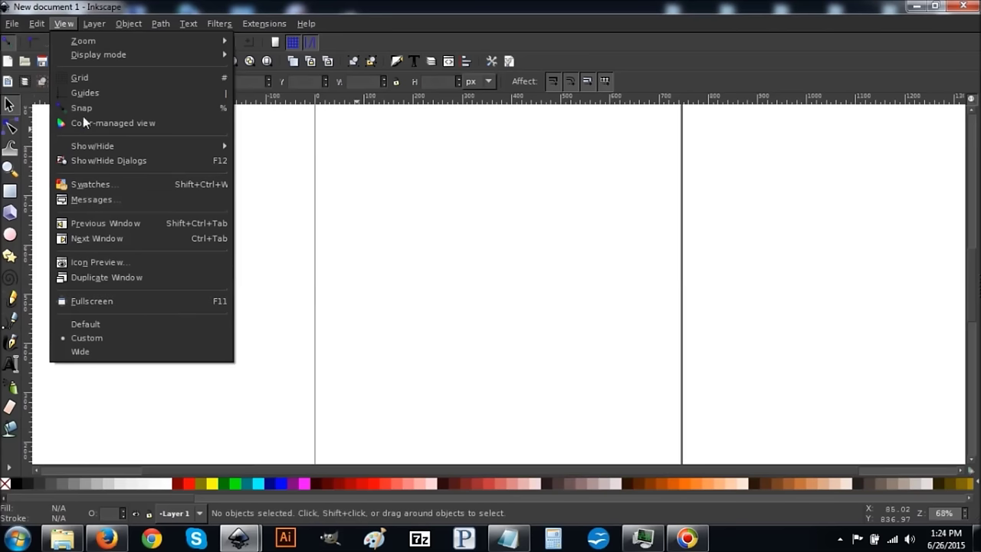
{"action": "mouse_move", "coordinate": [103, 40]}
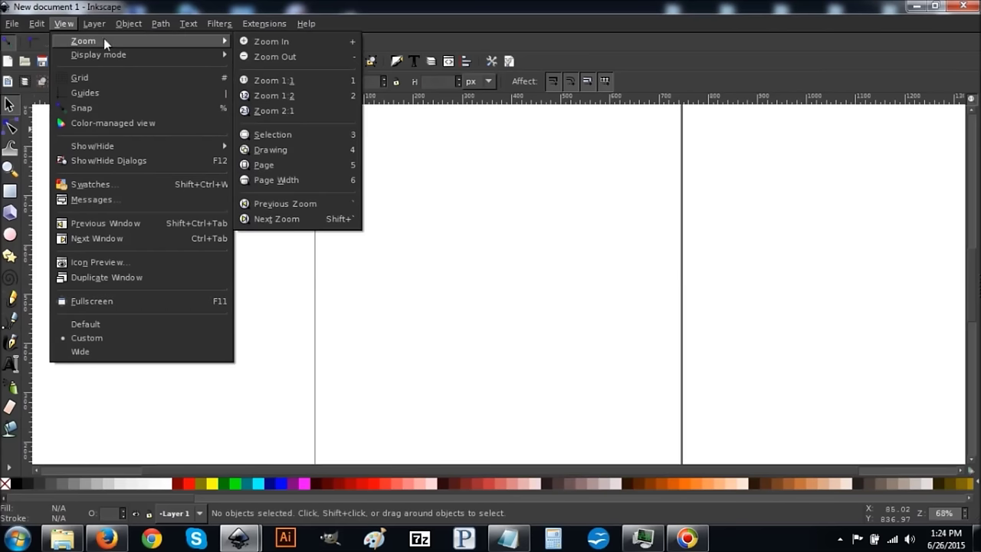
{"action": "left_click", "coordinate": [284, 80]}
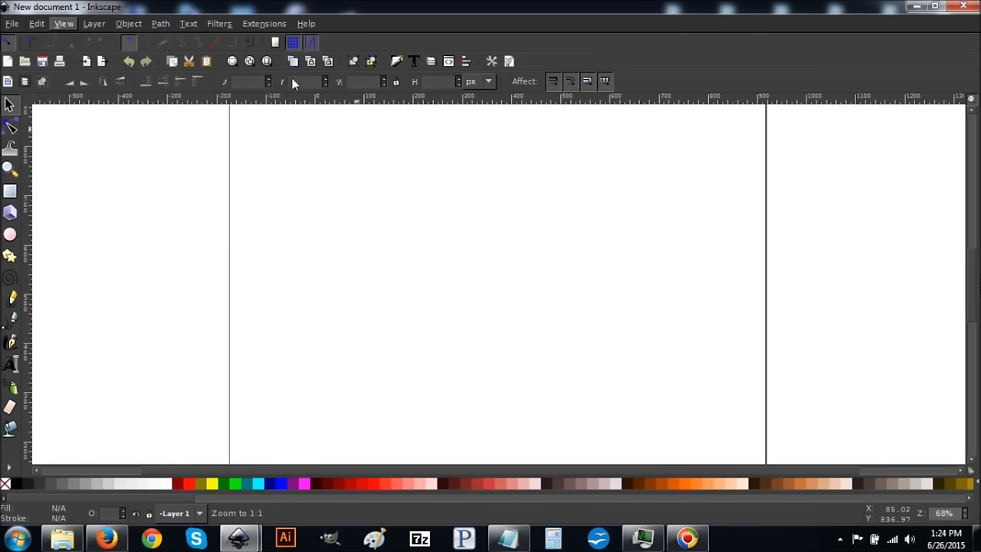
Turn off the page border and the border shadow in the document properties.
{"action": "left_click", "coordinate": [12, 23]}
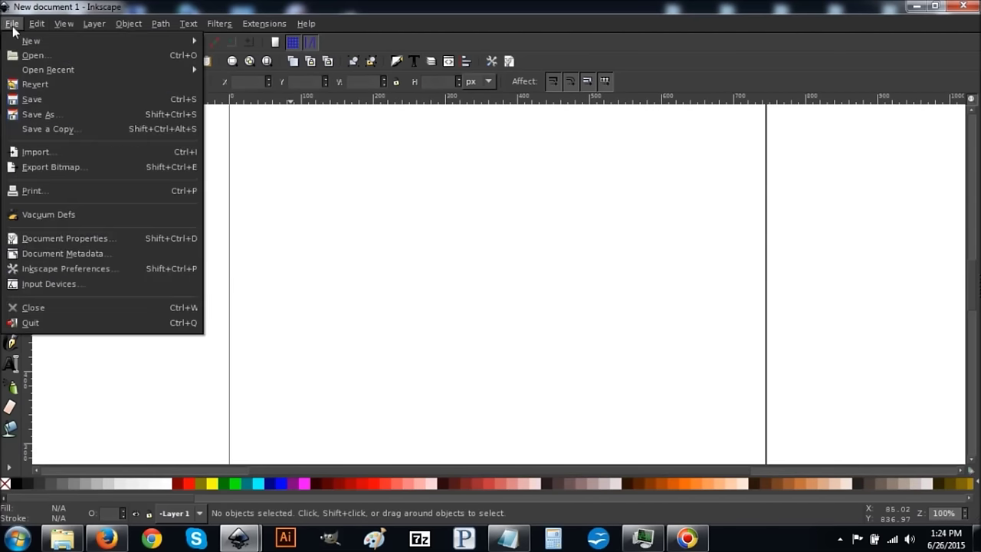
{"action": "left_click", "coordinate": [37, 241]}
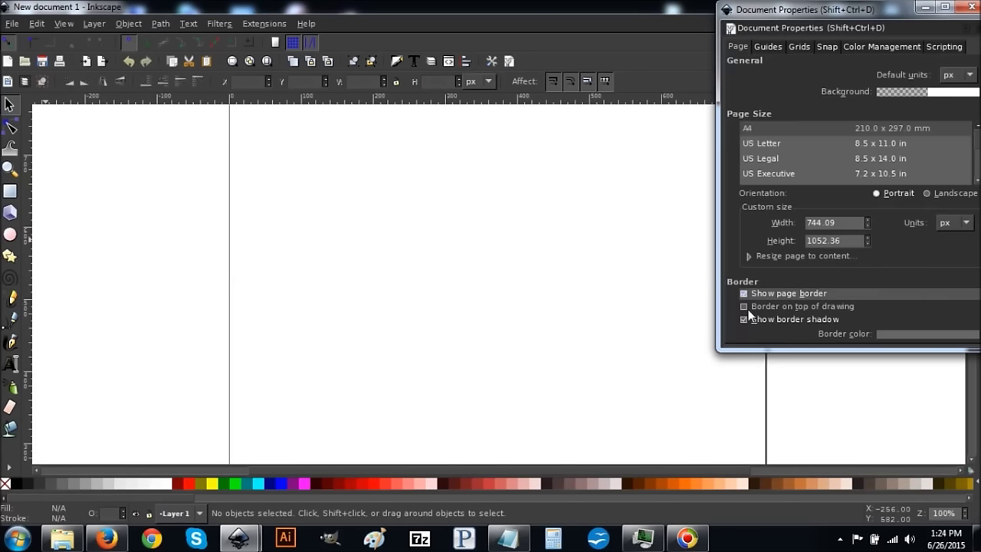
{"action": "left_click", "coordinate": [743, 292]}
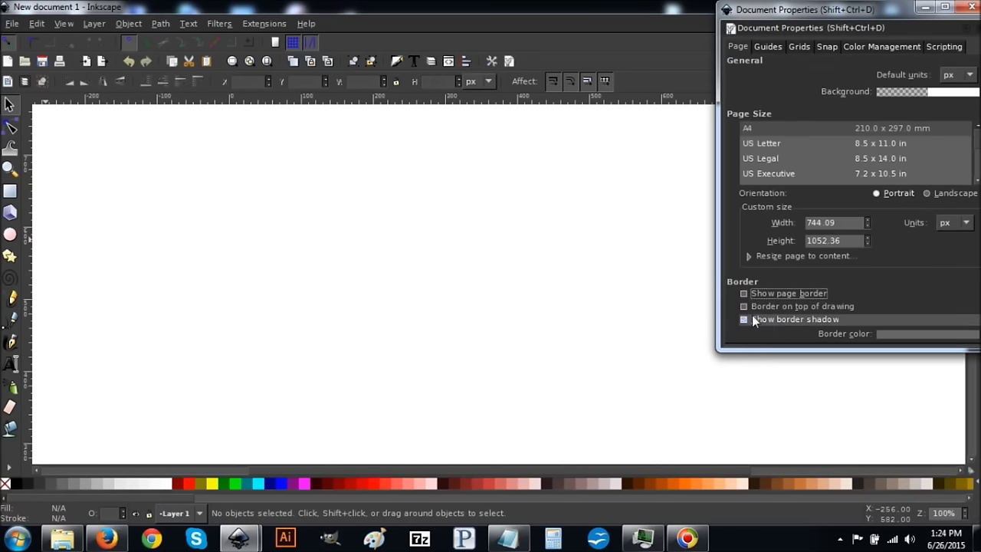
{"action": "left_click", "coordinate": [744, 320]}
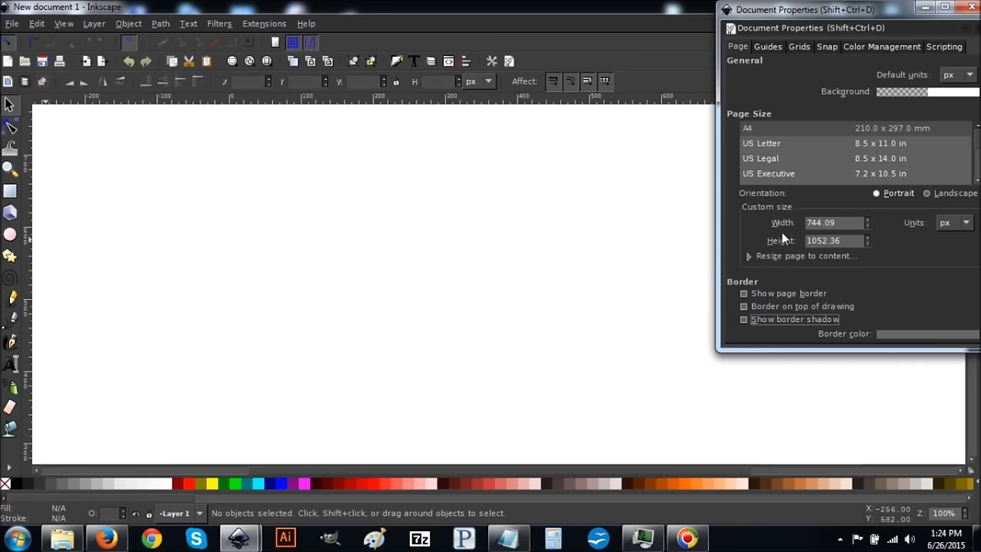
{"action": "left_click", "coordinate": [967, 7]}
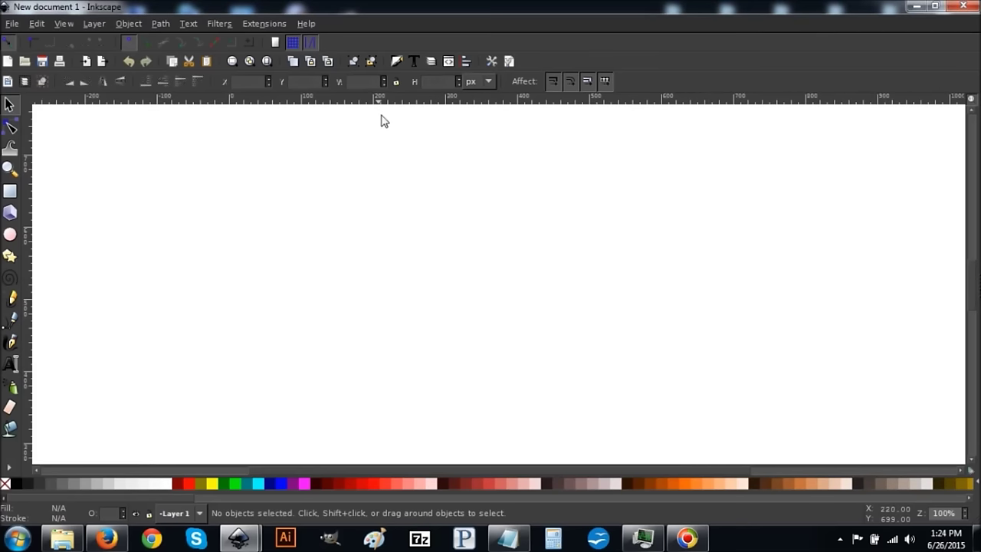
Show the Align and Distribute options, keeping alignment relative to Last selected, and show the Fill and Stroke settings.
{"action": "left_click", "coordinate": [467, 61]}
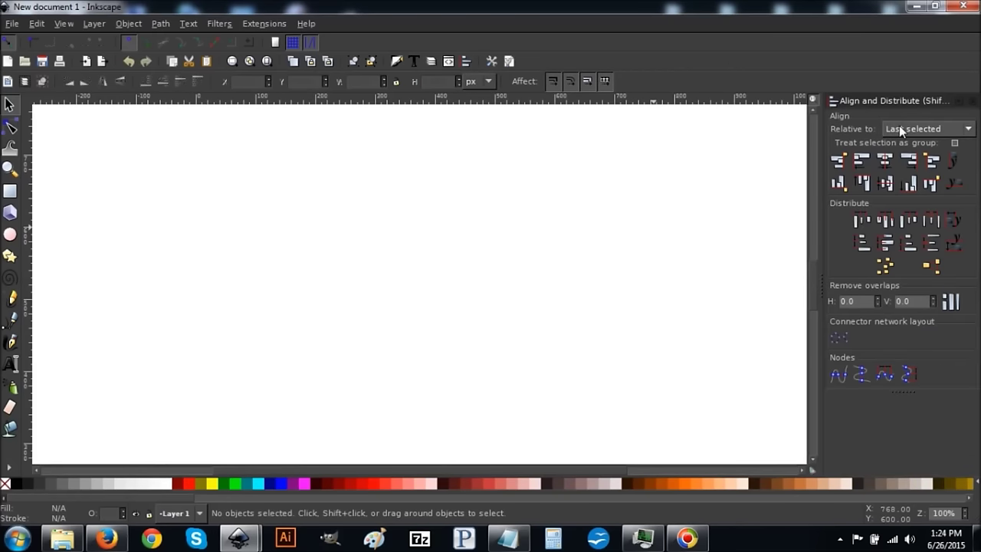
{"action": "left_click", "coordinate": [907, 128]}
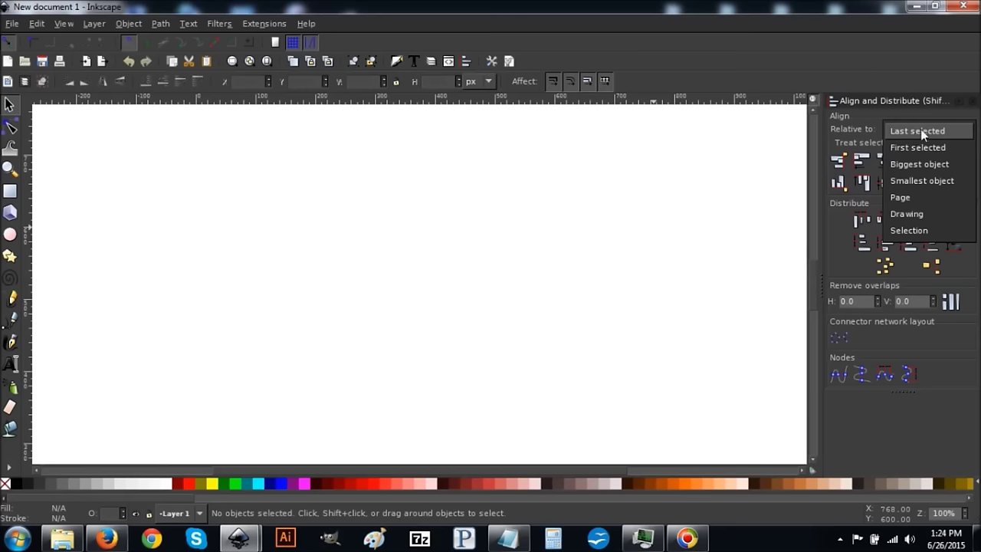
{"action": "left_click", "coordinate": [899, 133]}
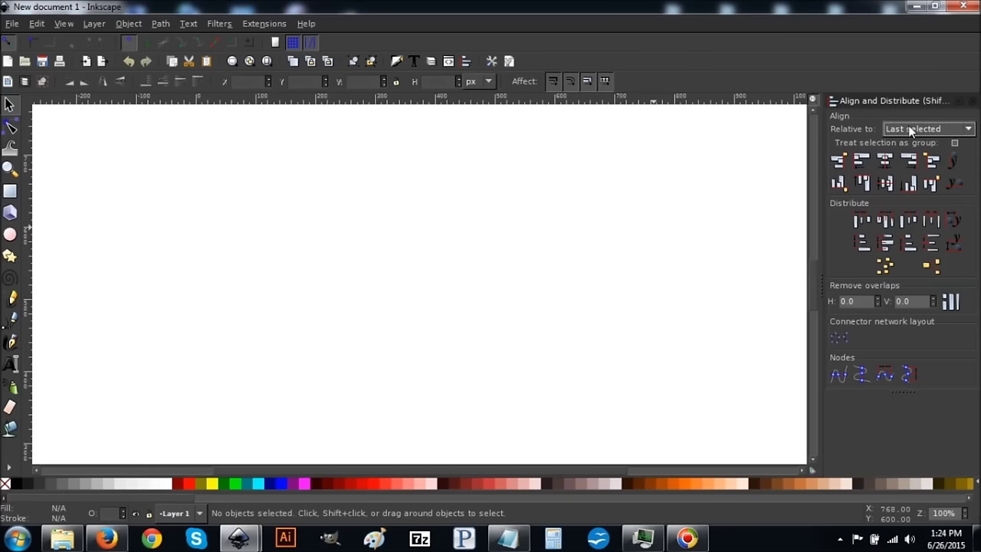
{"action": "left_click", "coordinate": [397, 63]}
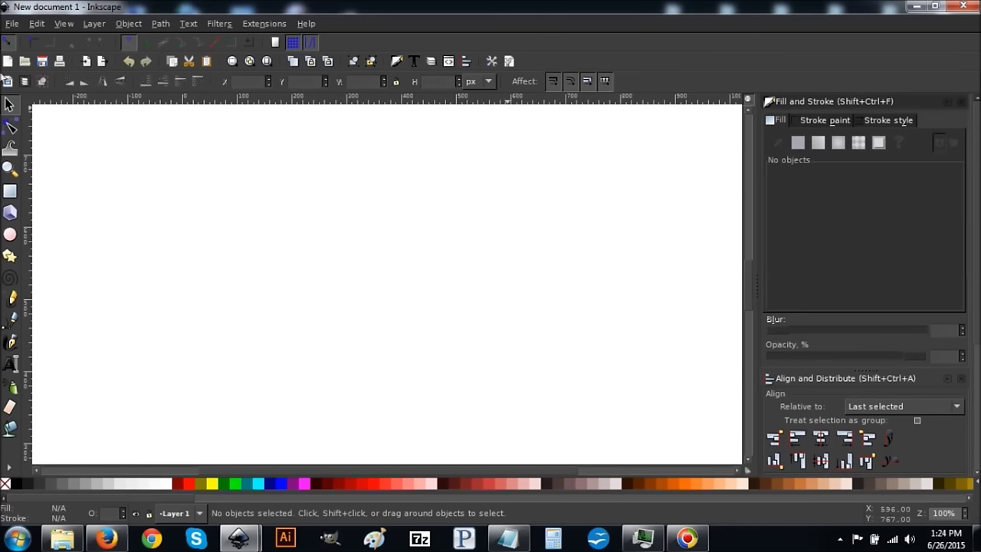
Draw a perfect circle on the canvas and scale it up proportionally to about 328 px across.
{"action": "left_click", "coordinate": [9, 236]}
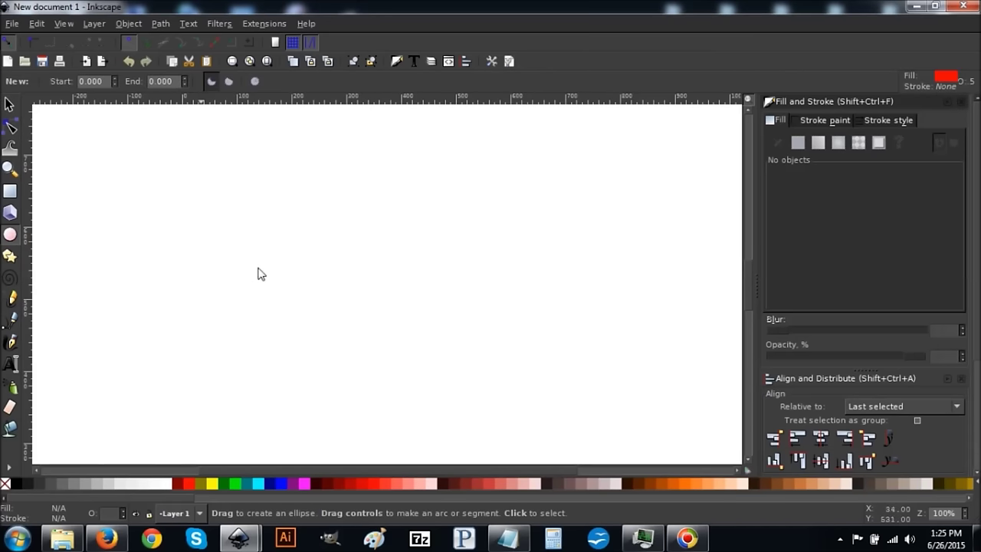
{"action": "mouse_move", "coordinate": [263, 180]}
{"action": "left_mouse_down"}
{"action": "mouse_move", "coordinate": [436, 346]}
{"action": "mouse_move", "coordinate": [414, 351]}
{"action": "mouse_move", "coordinate": [403, 342]}
{"action": "left_mouse_up"}
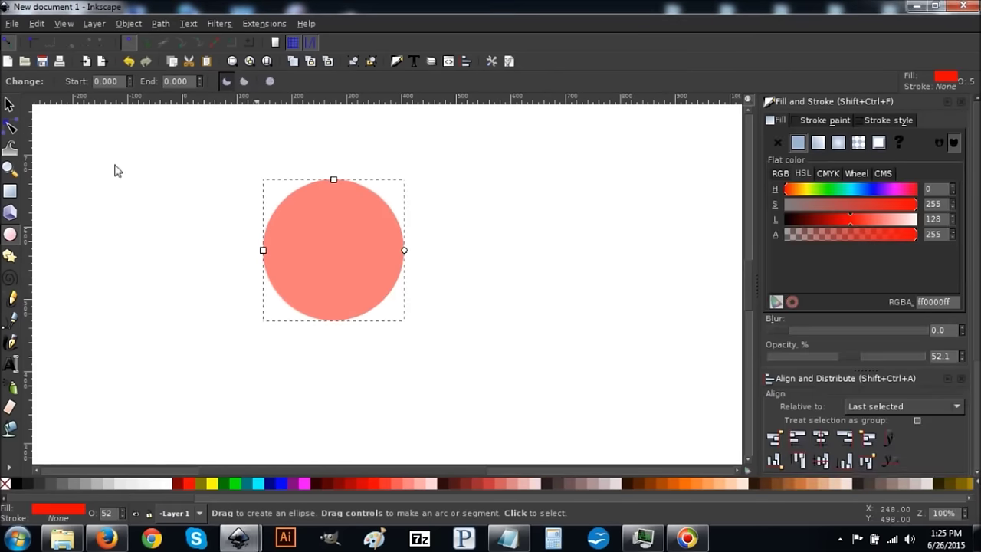
{"action": "left_click", "coordinate": [9, 108]}
{"action": "left_click", "coordinate": [9, 235]}
{"action": "left_click", "coordinate": [9, 105]}
{"action": "left_click_drag", "start_coordinate": [410, 328], "coordinate": [536, 426]}
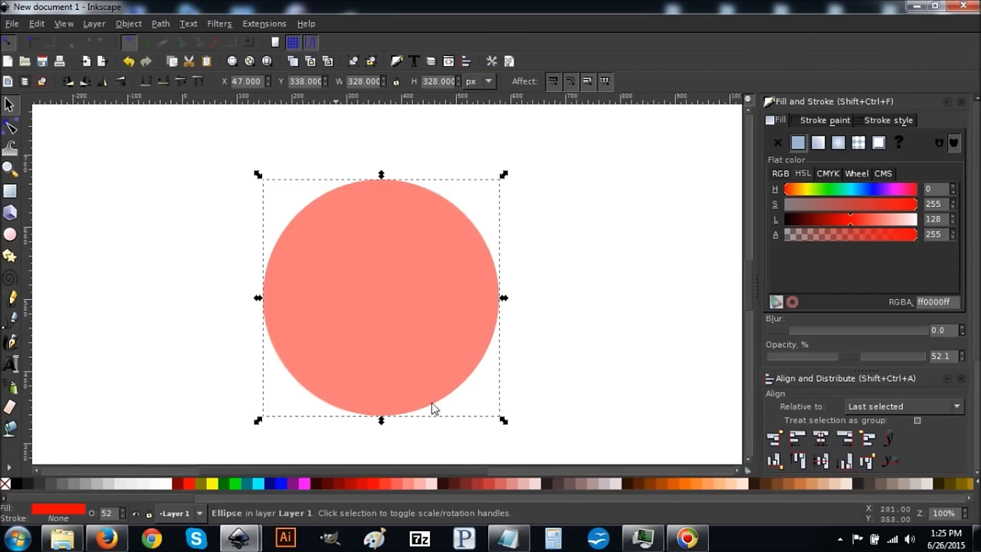
Move the circle to about X 80, Y 361 px and make it black at about 57% opacity.
{"action": "left_click_drag", "start_coordinate": [447, 357], "coordinate": [489, 334]}
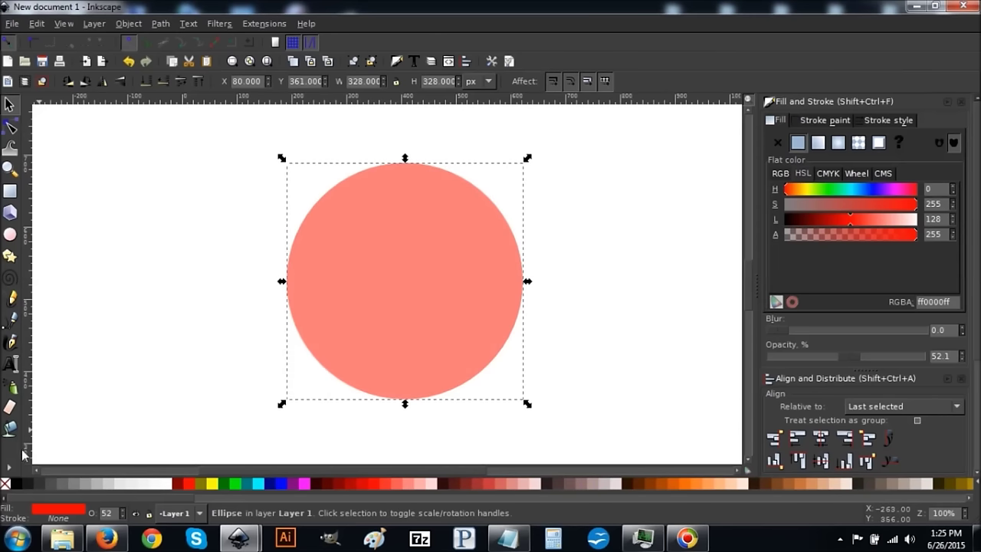
{"action": "left_click", "coordinate": [14, 483]}
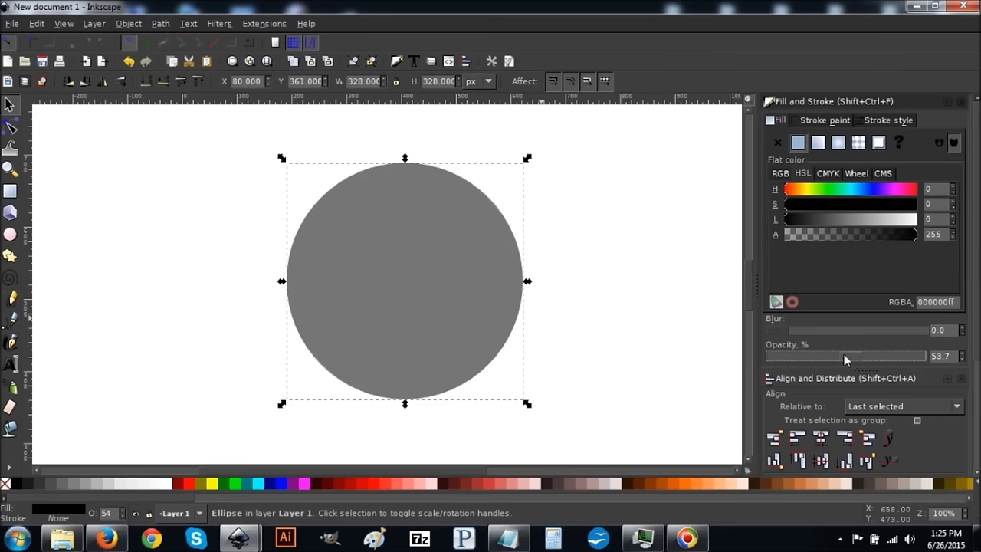
{"action": "mouse_move", "coordinate": [854, 354]}
{"action": "left_mouse_down"}
{"action": "mouse_move", "coordinate": [844, 354]}
{"action": "mouse_move", "coordinate": [863, 359]}
{"action": "left_mouse_up"}
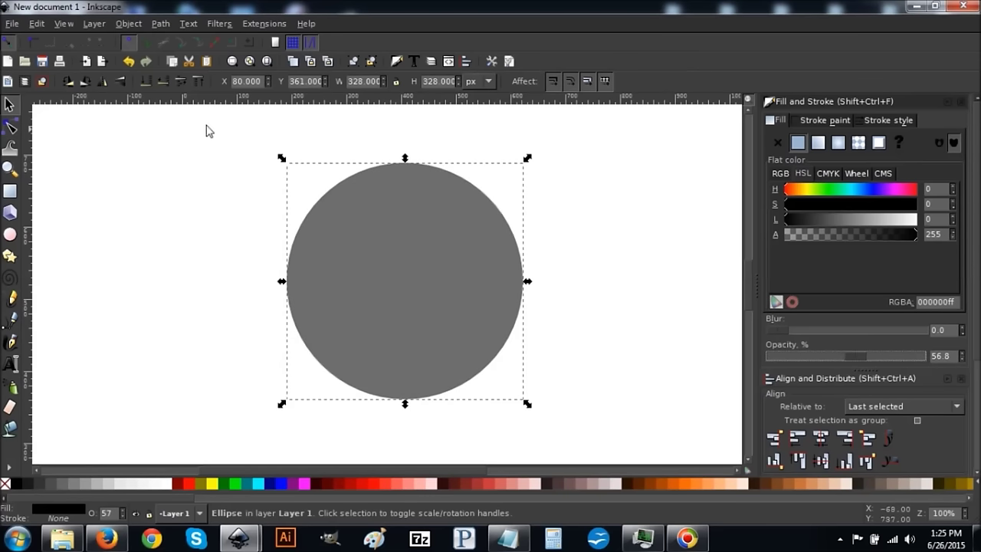
Duplicate the black circle in place and fill the copy with red.
{"action": "left_click", "coordinate": [43, 24]}
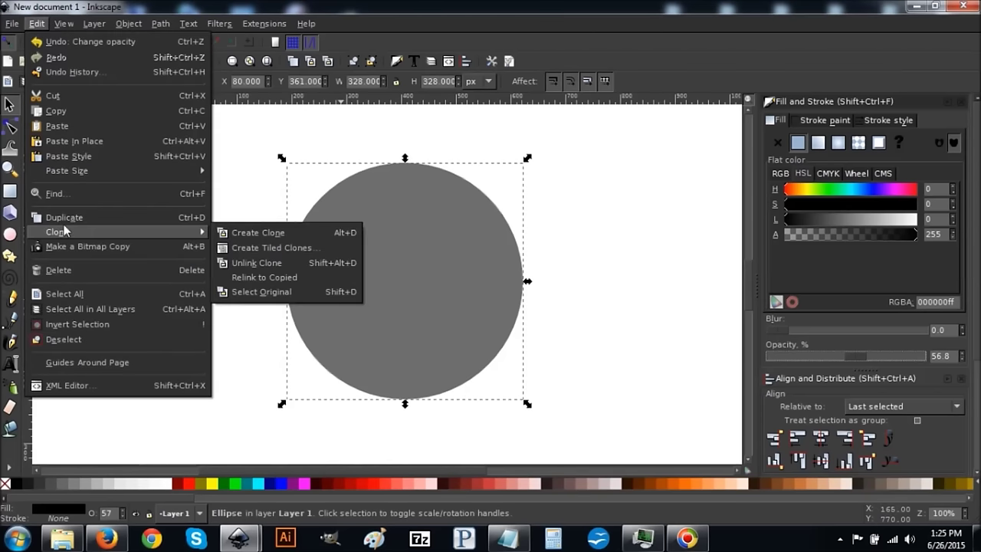
{"action": "left_click", "coordinate": [65, 216]}
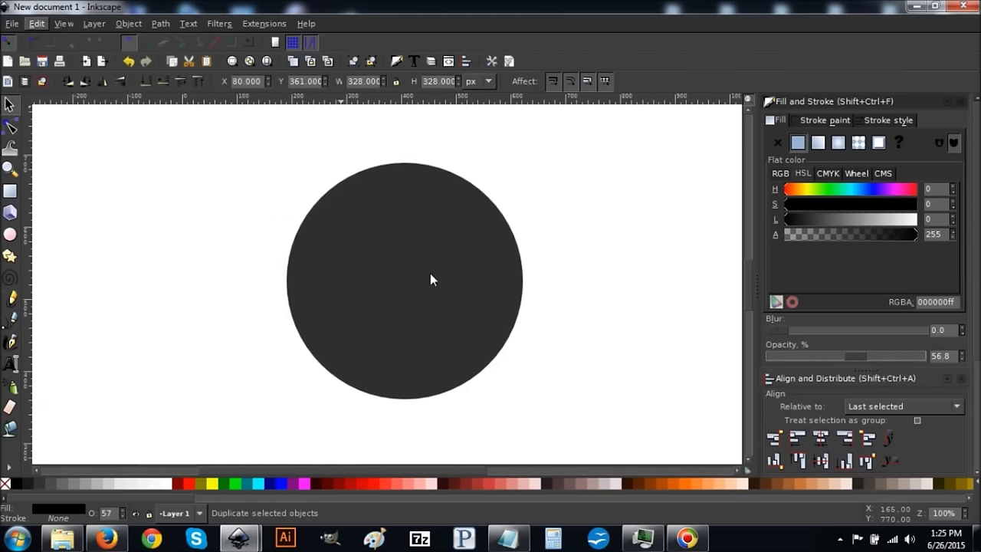
{"action": "left_click", "coordinate": [189, 483]}
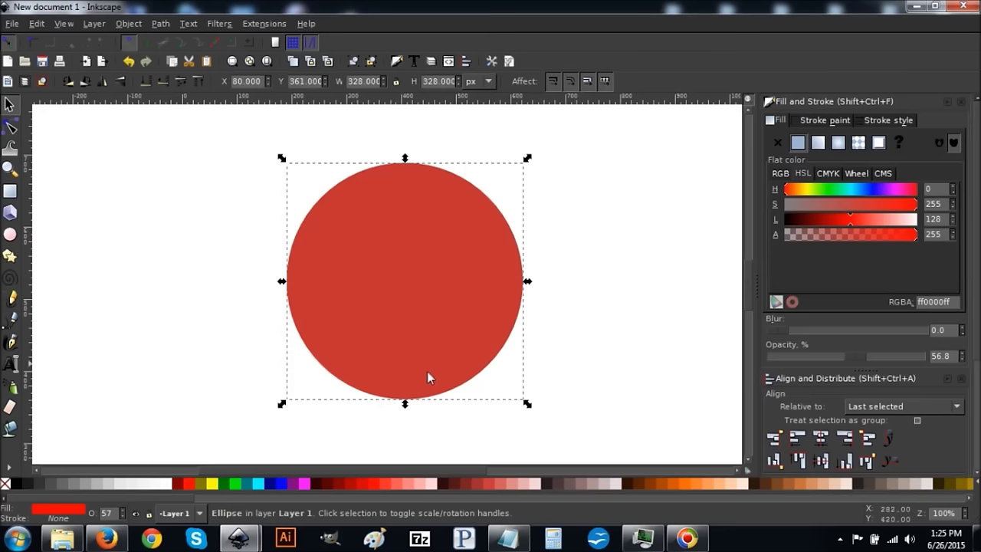
Scale the red circle proportionally to about 459 px across and move it straight up to about Y 437 px.
{"action": "scroll", "coordinate": [433, 235], "scroll_direction": "up", "scroll_amount": 2}
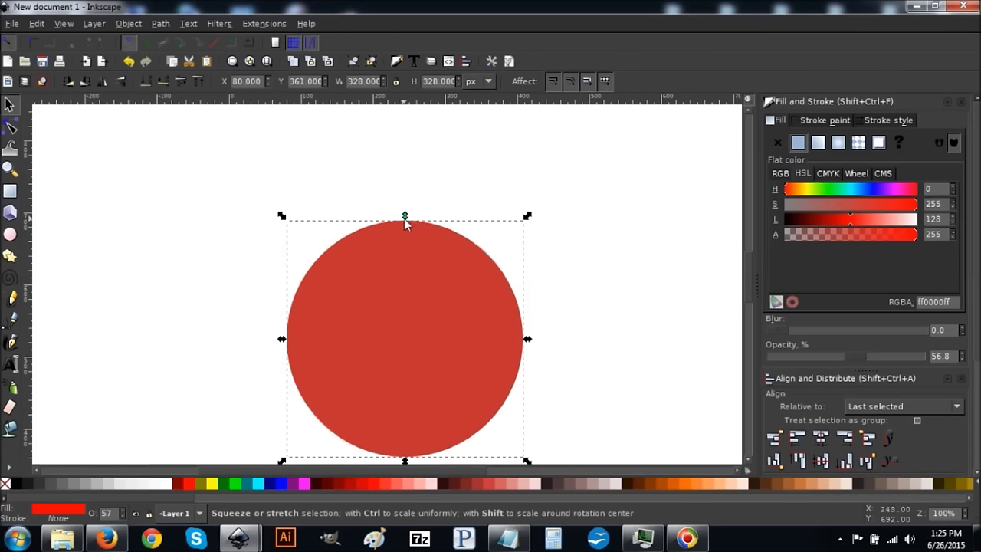
{"action": "left_click_drag", "start_coordinate": [405, 219], "coordinate": [427, 123]}
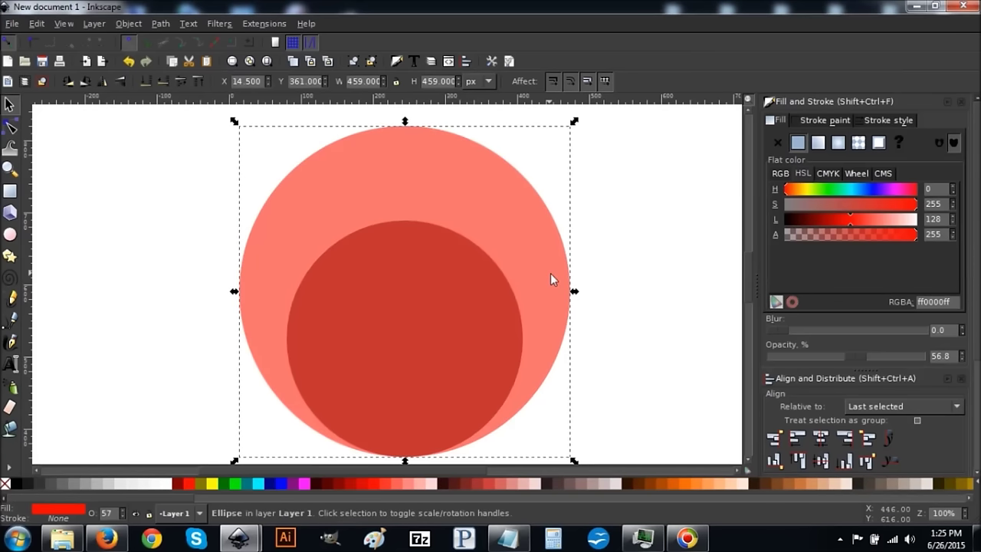
{"action": "key", "text": "ctrl"}
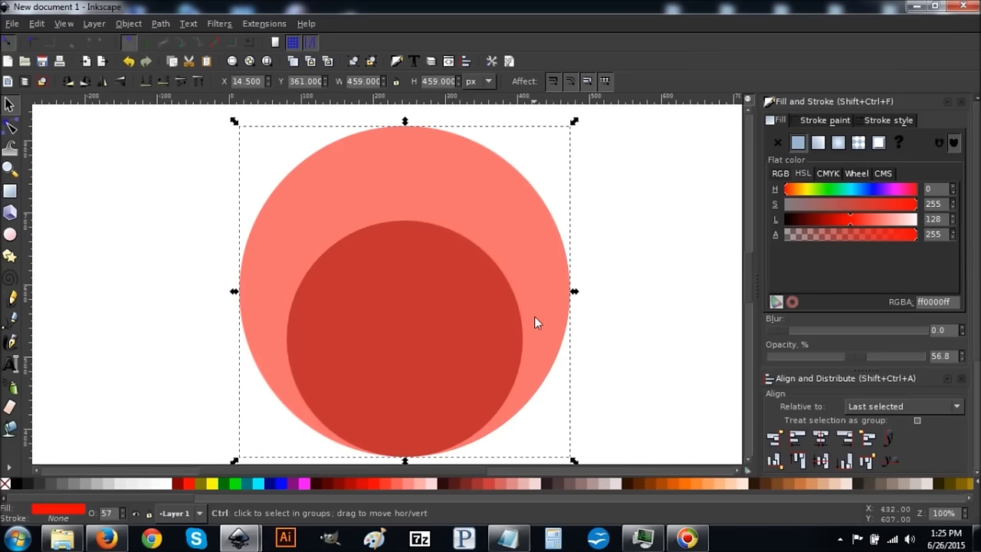
{"action": "left_click_drag", "start_coordinate": [535, 337], "coordinate": [538, 273]}
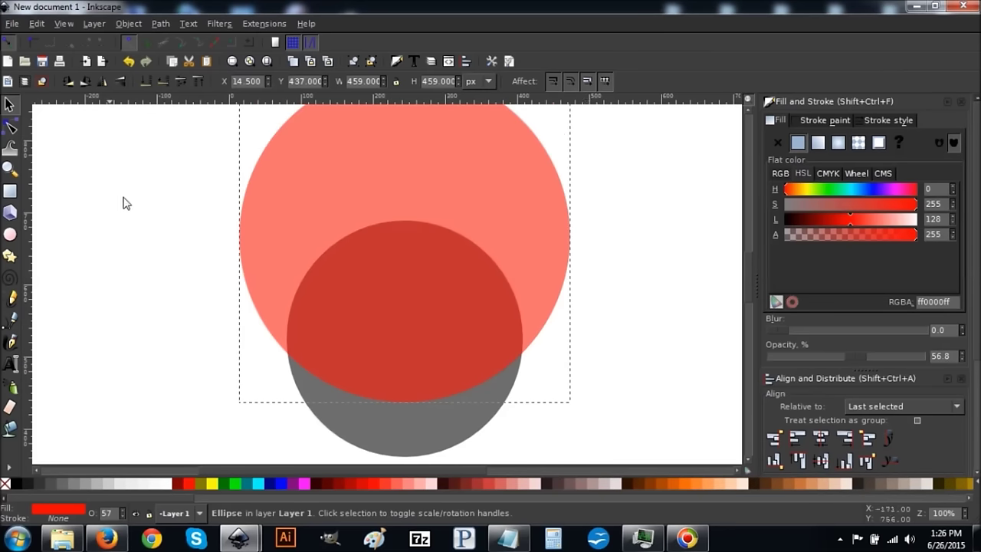
Duplicate the large red circle, fill the copy with blue, and move it straight up to about Y 456 px.
{"action": "left_click", "coordinate": [41, 23]}
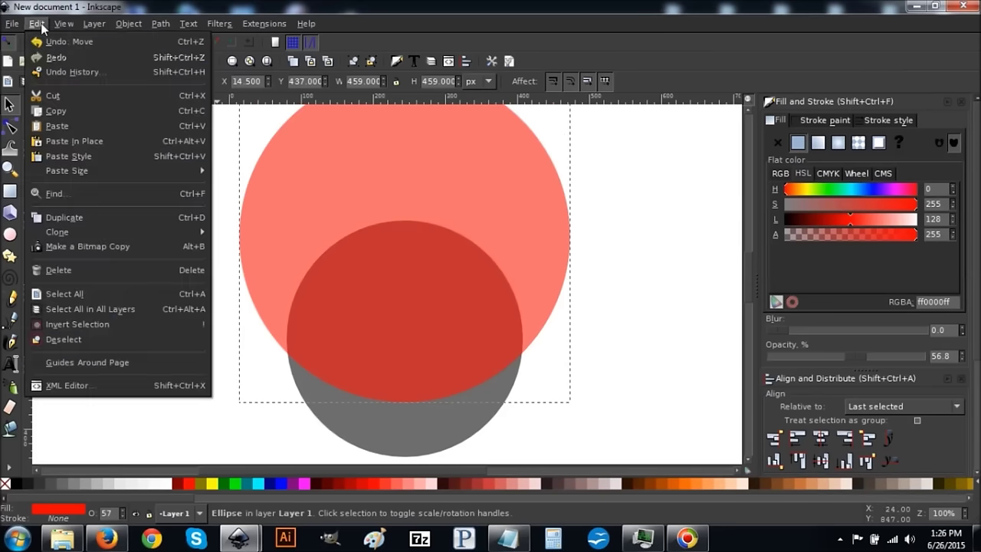
{"action": "left_click", "coordinate": [74, 217]}
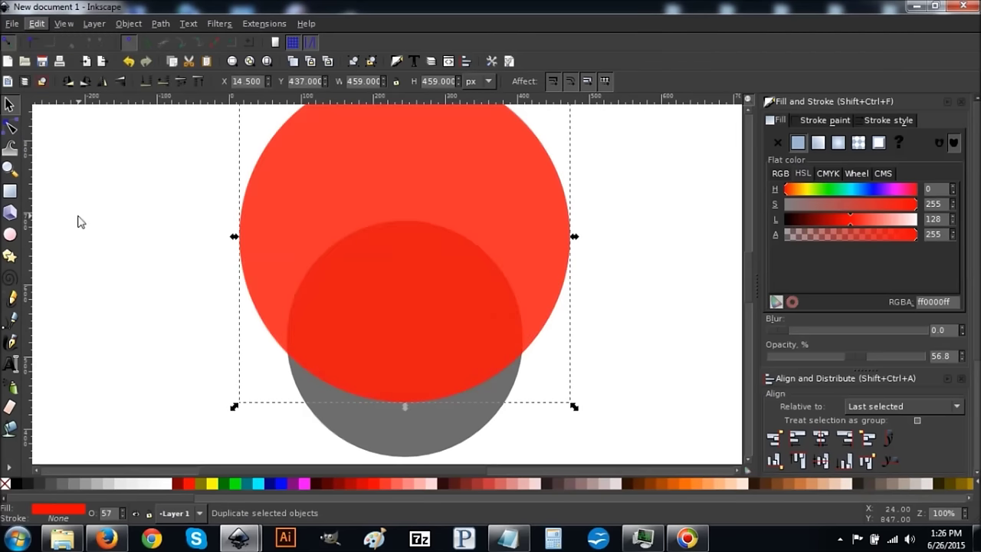
{"action": "left_click", "coordinate": [279, 486]}
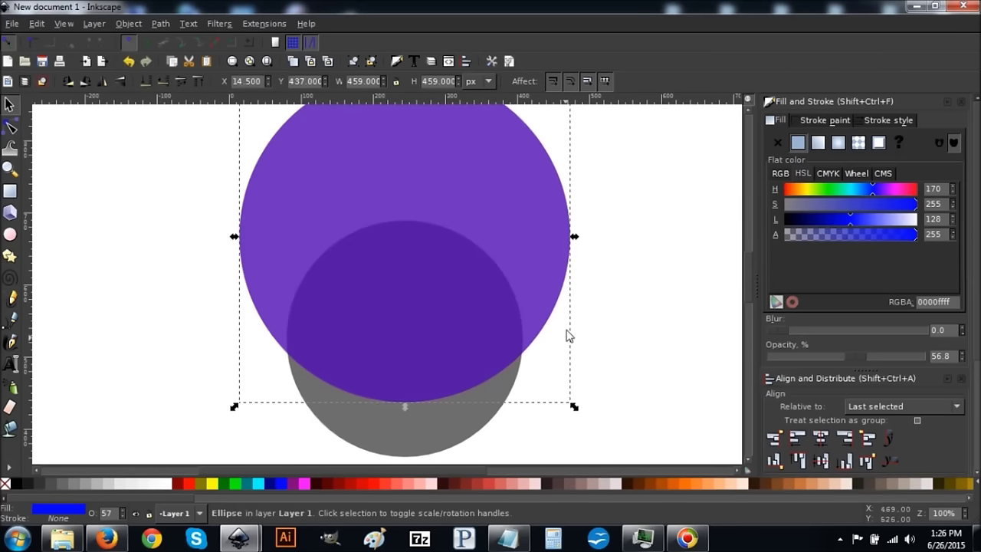
{"action": "key", "text": "ctrl"}
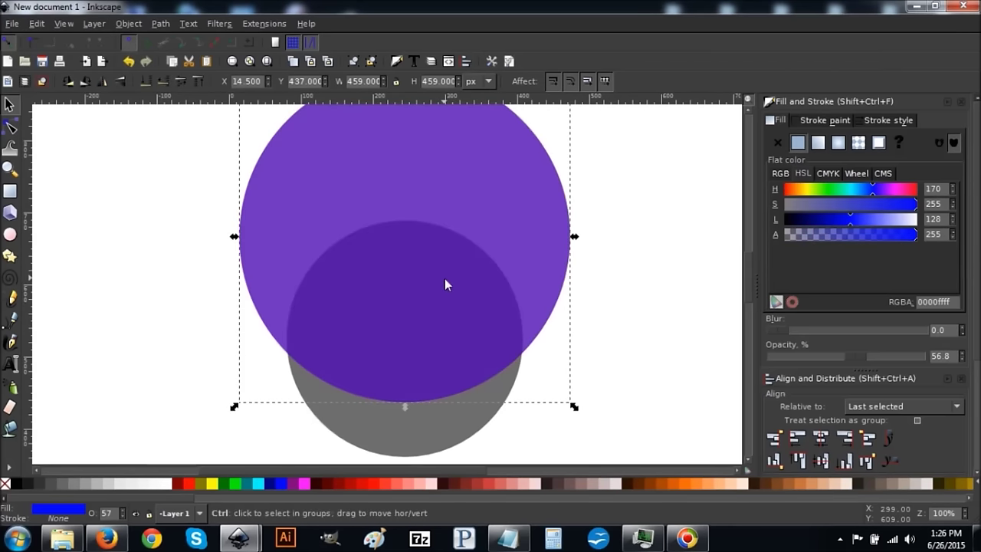
{"action": "left_click_drag", "start_coordinate": [445, 279], "coordinate": [449, 266]}
Select the red circle beneath together with the blue one and subtract the blue from the red with Difference.
{"action": "key", "text": "shift"}
{"action": "key", "text": "alt"}
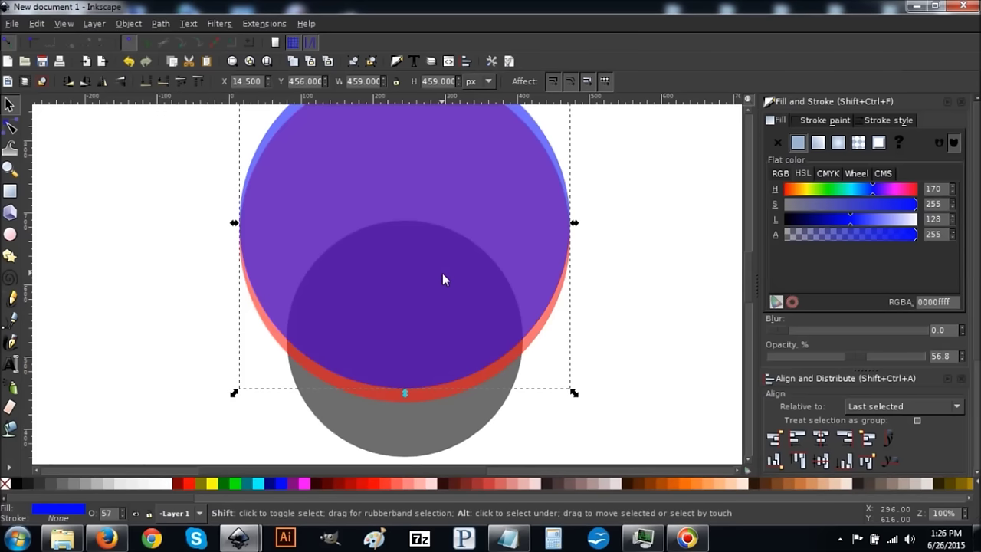
{"action": "left_click", "coordinate": [394, 246], "text": "alt+shift"}
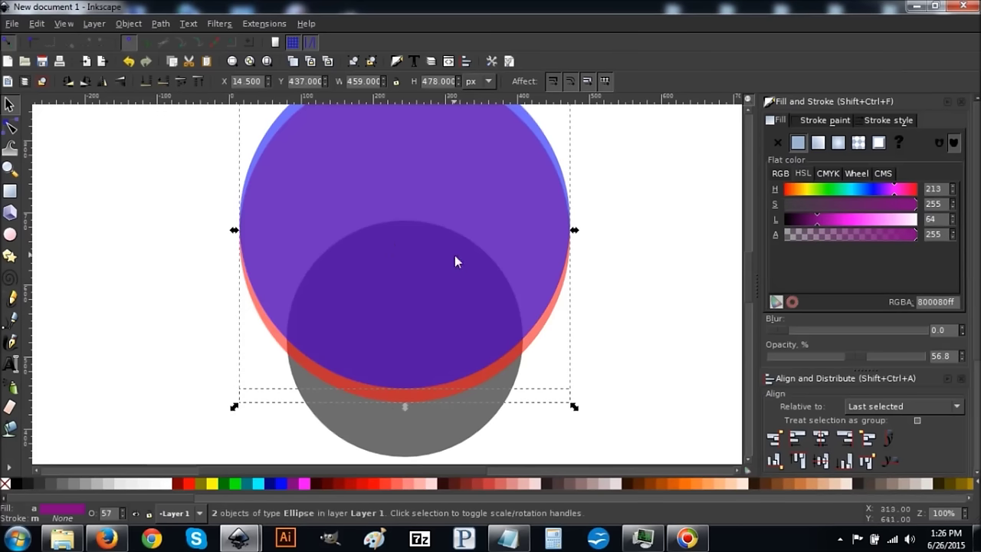
{"action": "left_click", "coordinate": [163, 27]}
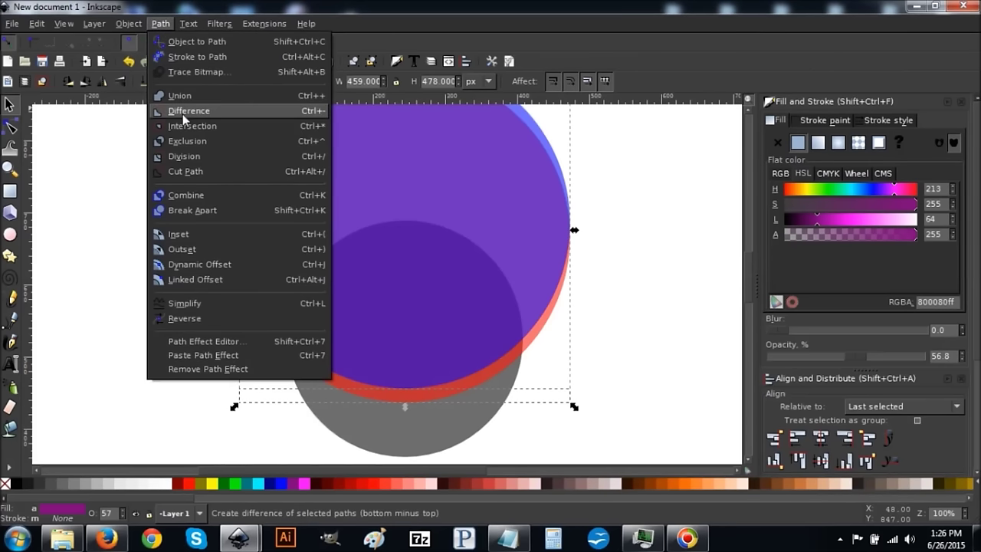
{"action": "left_click", "coordinate": [184, 112]}
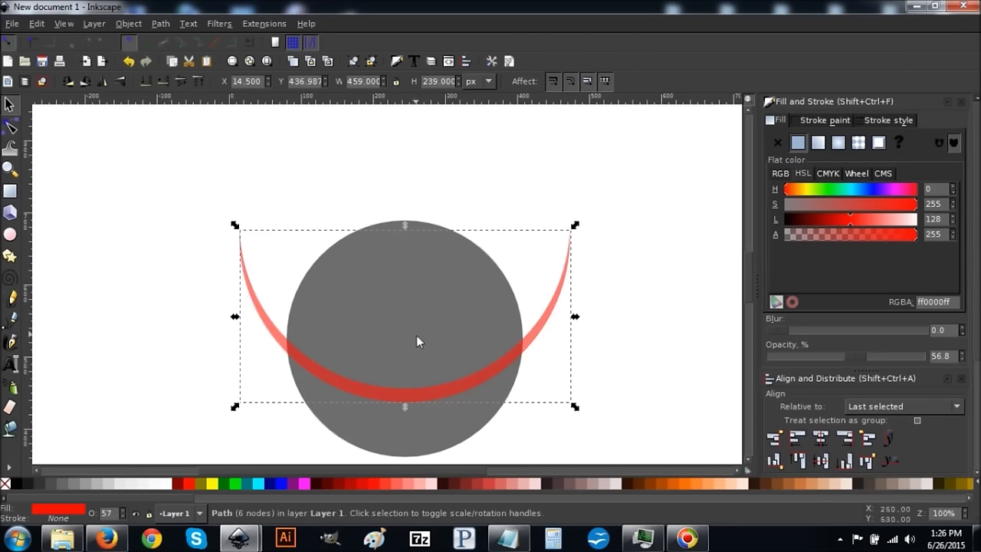
Select the black circle together with the red crescent and subtract the crescent from the circle with Difference.
{"action": "key", "text": "shift"}
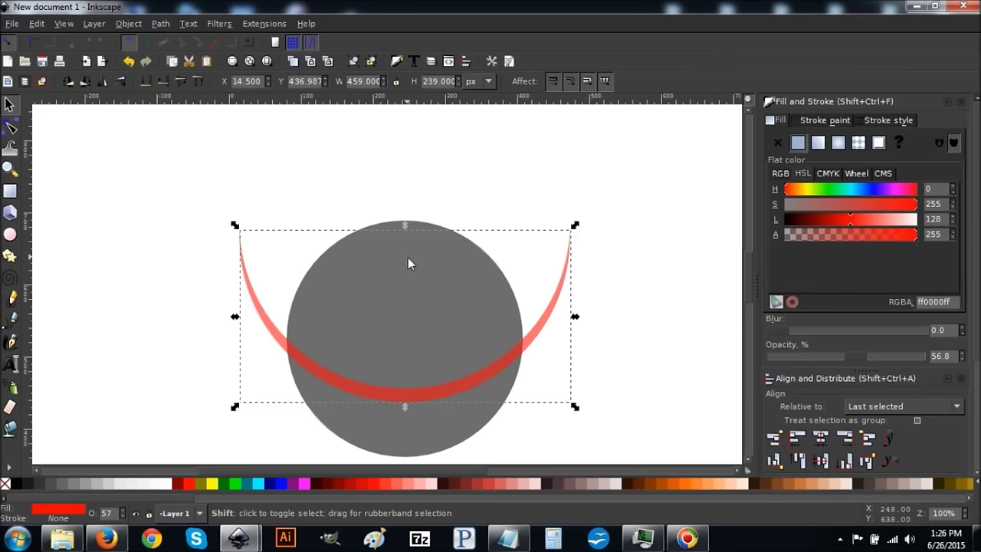
{"action": "left_click", "coordinate": [408, 258], "text": "shift"}
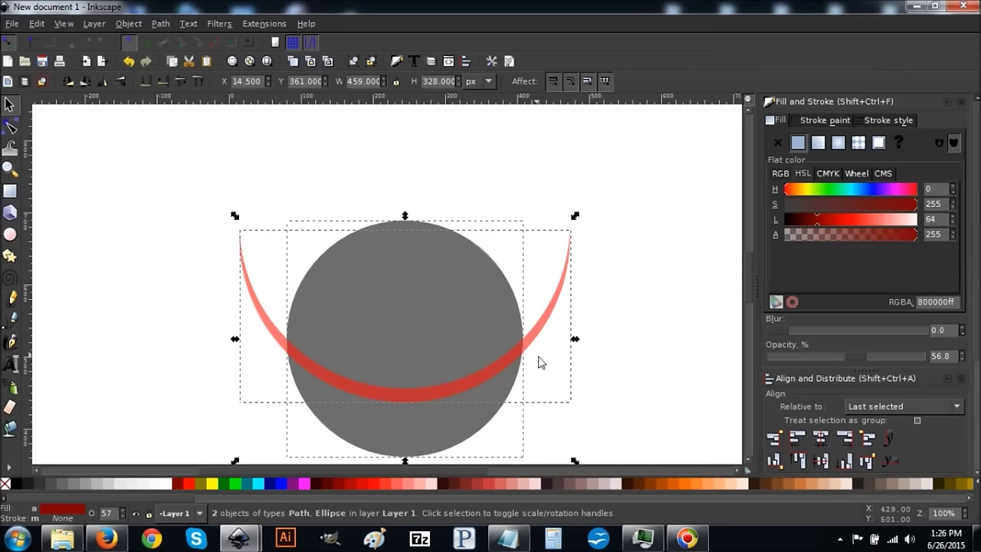
{"action": "left_click", "coordinate": [160, 23]}
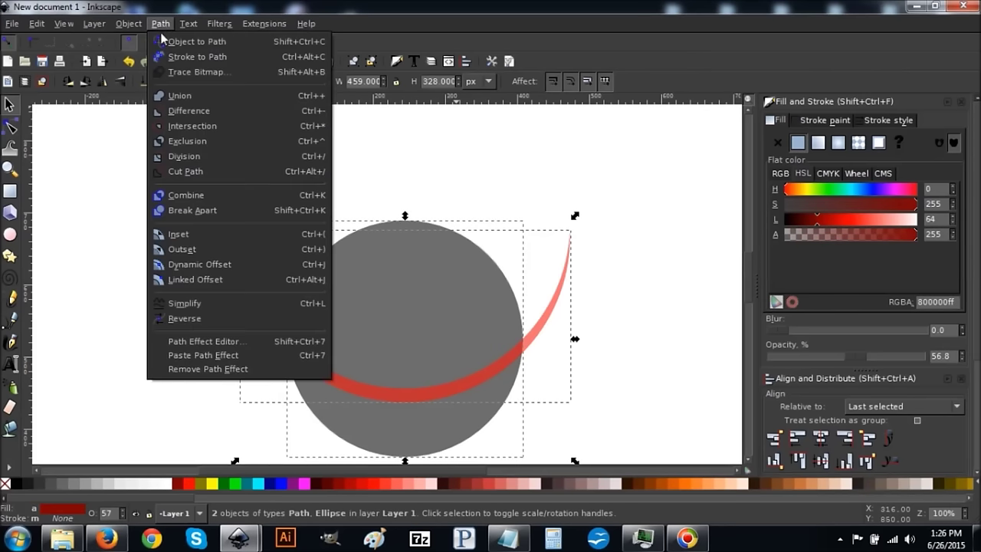
{"action": "left_click", "coordinate": [182, 111]}
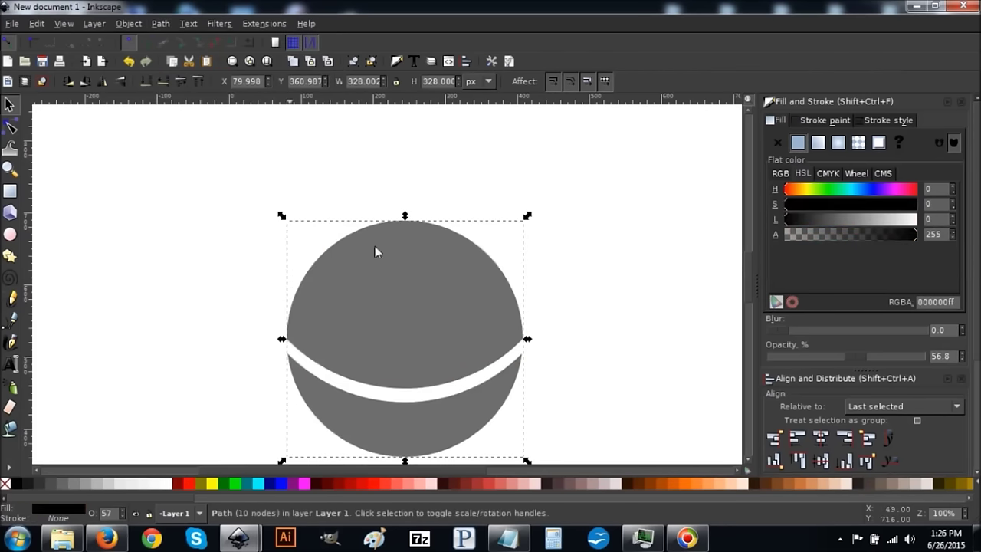
Break the cut circle apart into separate upper and lower pieces and clear the selection.
{"action": "scroll", "coordinate": [552, 282], "scroll_direction": "down", "scroll_amount": 1}
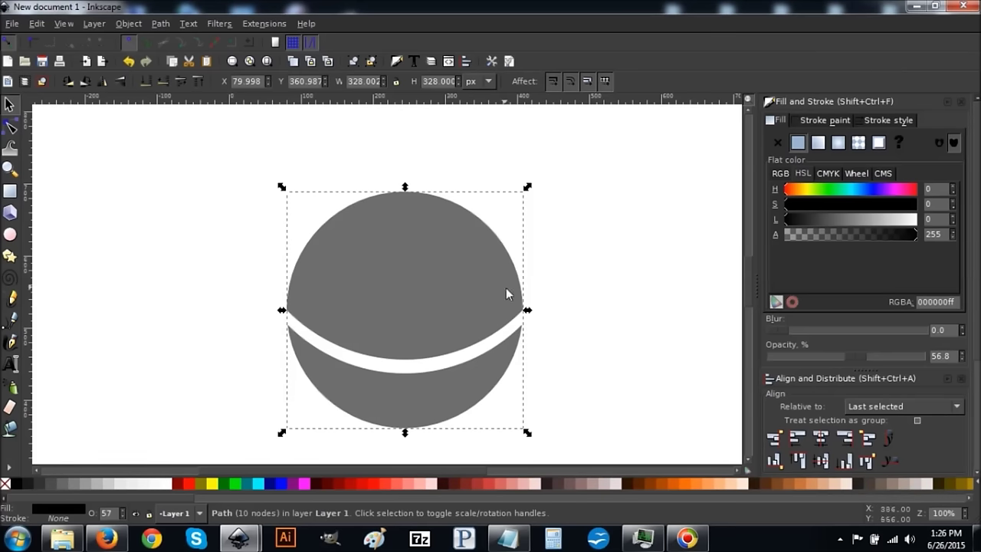
{"action": "left_click", "coordinate": [164, 25]}
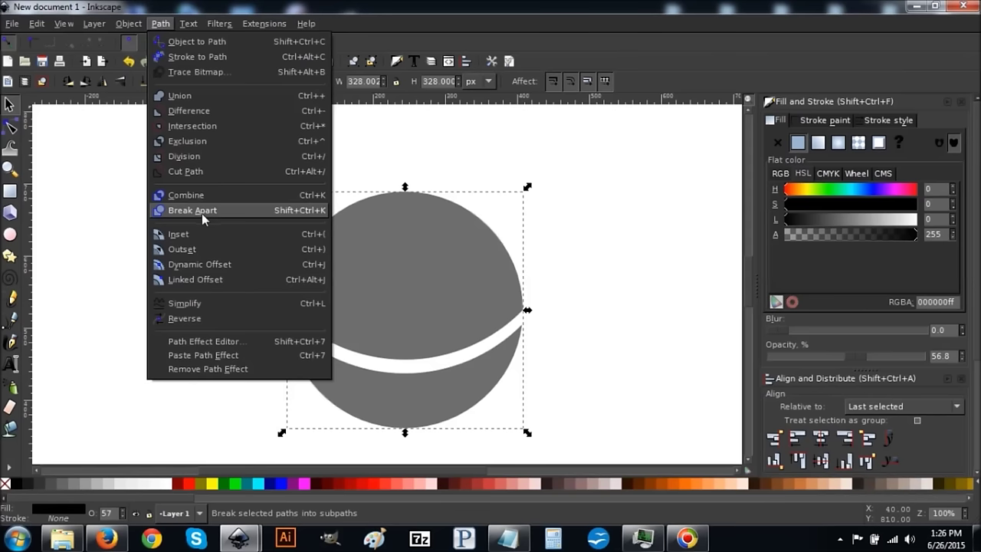
{"action": "left_click", "coordinate": [201, 213]}
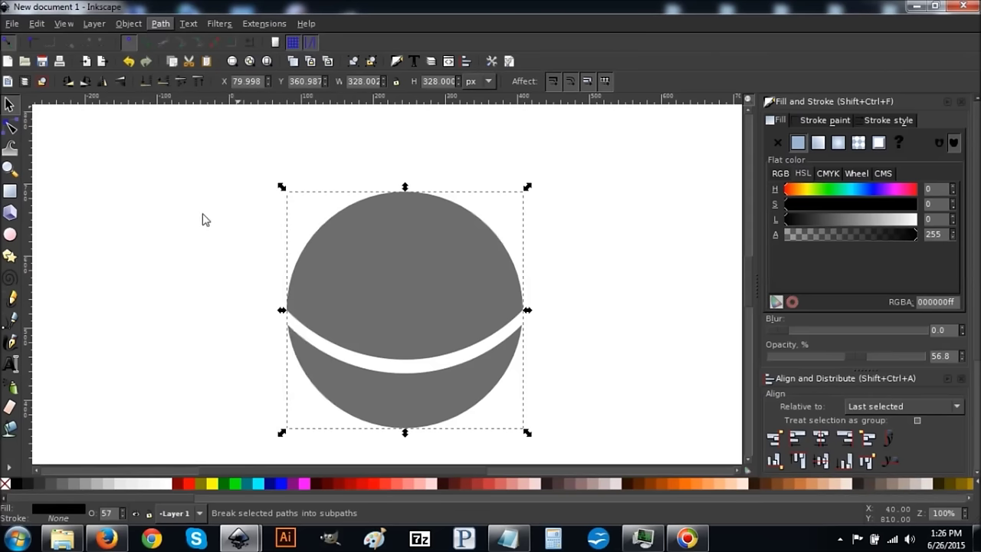
{"action": "left_click", "coordinate": [40, 83]}
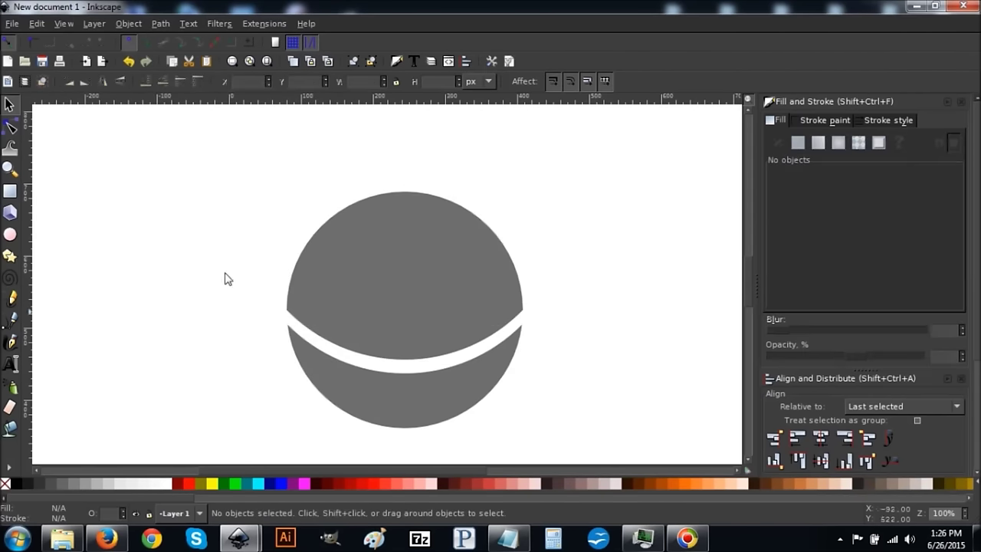
Duplicate the upper piece of the sphere in place and fill the copy with red.
{"action": "left_click", "coordinate": [412, 225]}
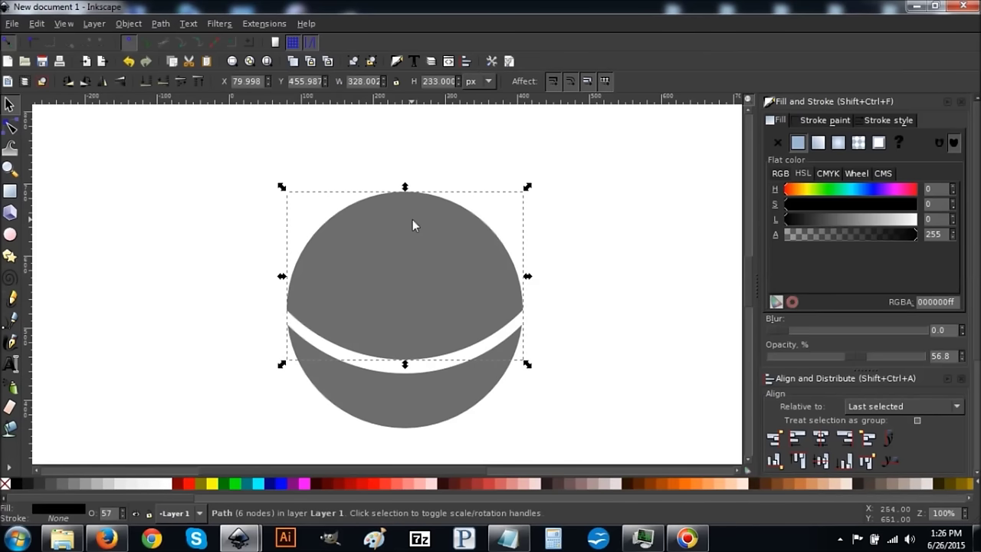
{"action": "left_click", "coordinate": [36, 23]}
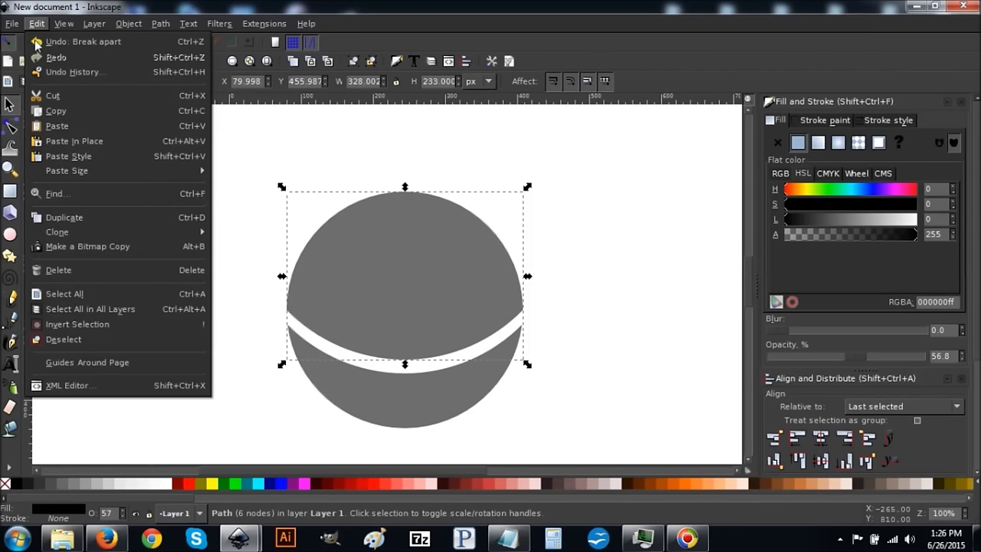
{"action": "left_click", "coordinate": [77, 214]}
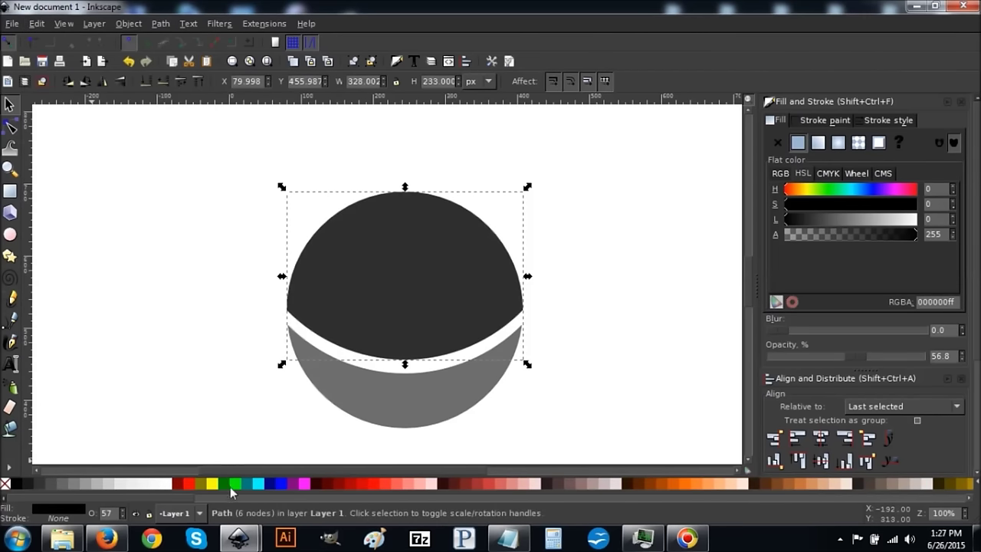
{"action": "left_click", "coordinate": [189, 487]}
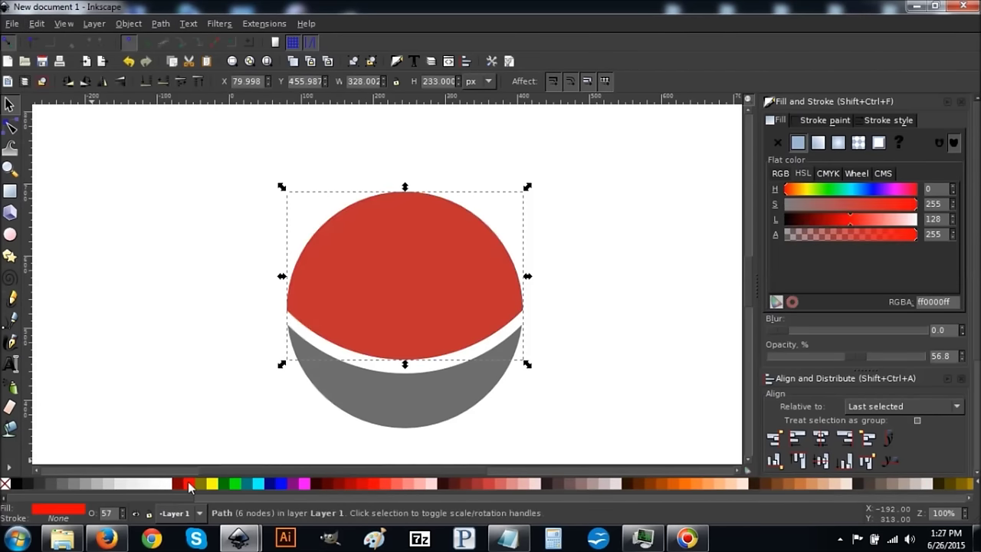
Duplicate the red upper piece, fill the copy with blue, and move it straight up to about Y 477 px.
{"action": "left_click", "coordinate": [36, 23]}
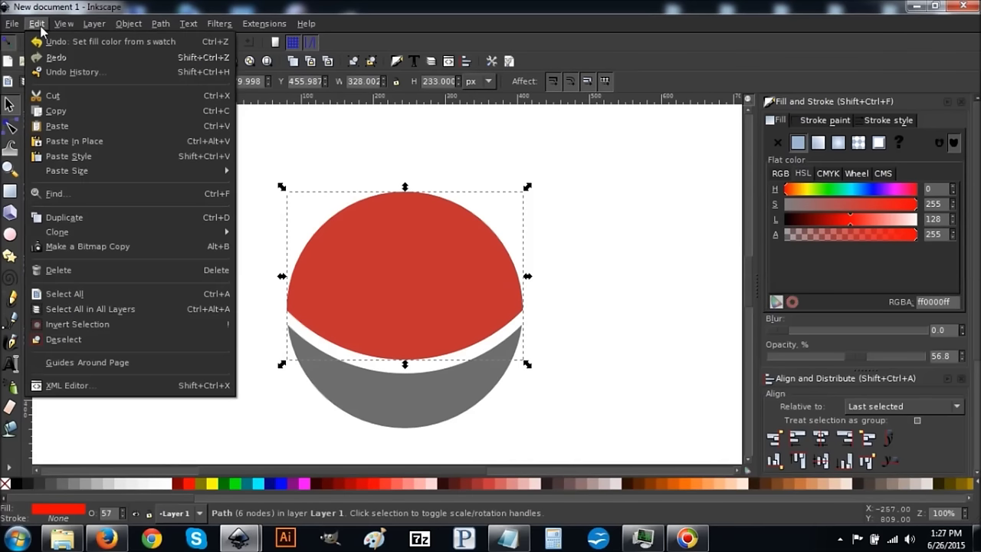
{"action": "left_click", "coordinate": [66, 217]}
{"action": "left_click", "coordinate": [285, 485]}
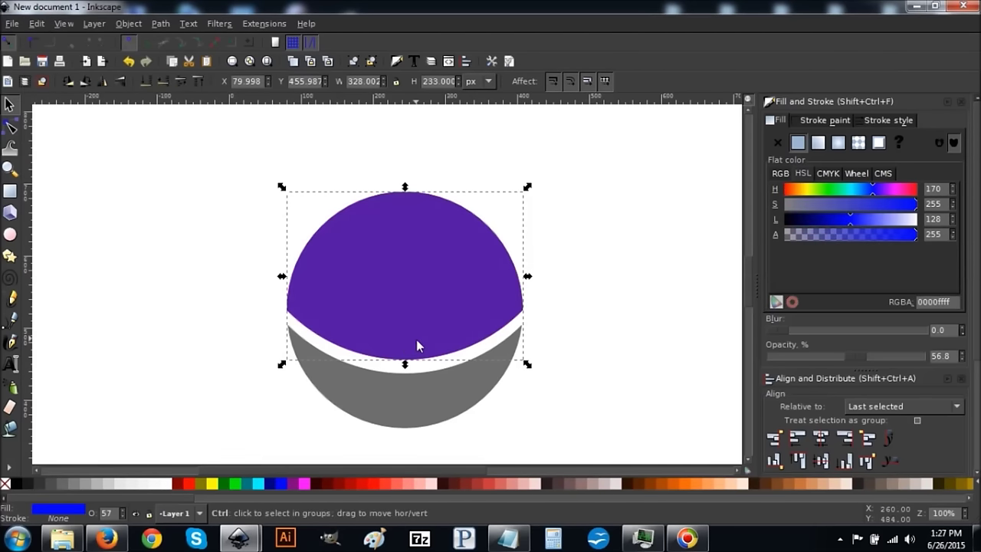
{"action": "left_click_drag", "start_coordinate": [417, 340], "coordinate": [424, 328]}
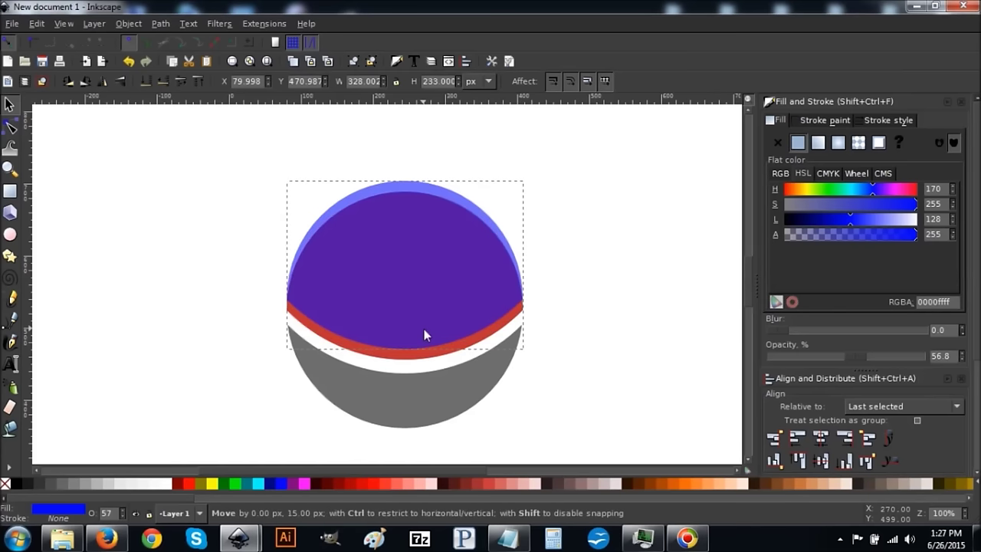
{"action": "left_click_drag", "start_coordinate": [424, 328], "coordinate": [425, 326]}
{"action": "left_click", "coordinate": [417, 282]}
{"action": "left_click_drag", "start_coordinate": [418, 289], "coordinate": [418, 291]}
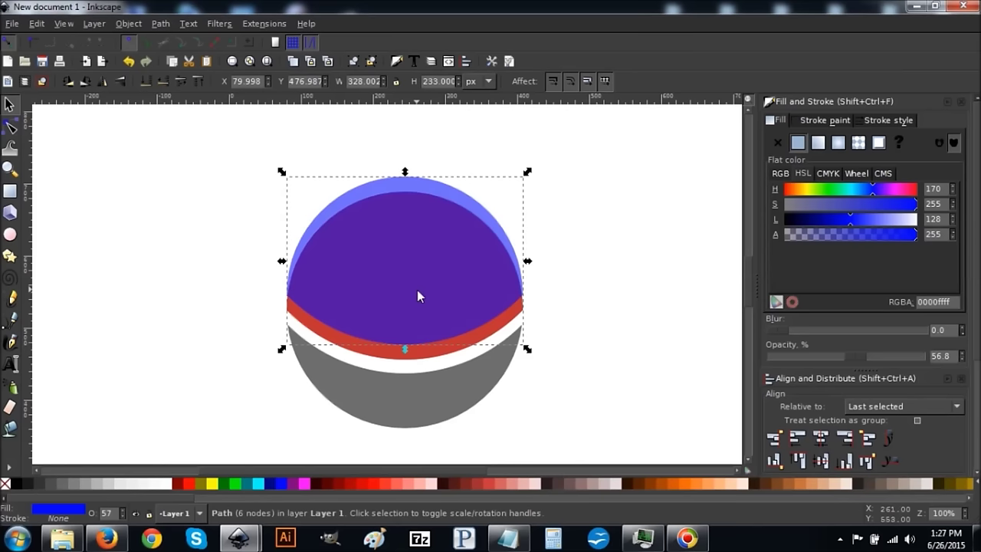
Add the red upper piece beneath the blue one to the selection and subtract the blue from the red with Difference.
{"action": "key", "text": "shift"}
{"action": "key", "text": "alt"}
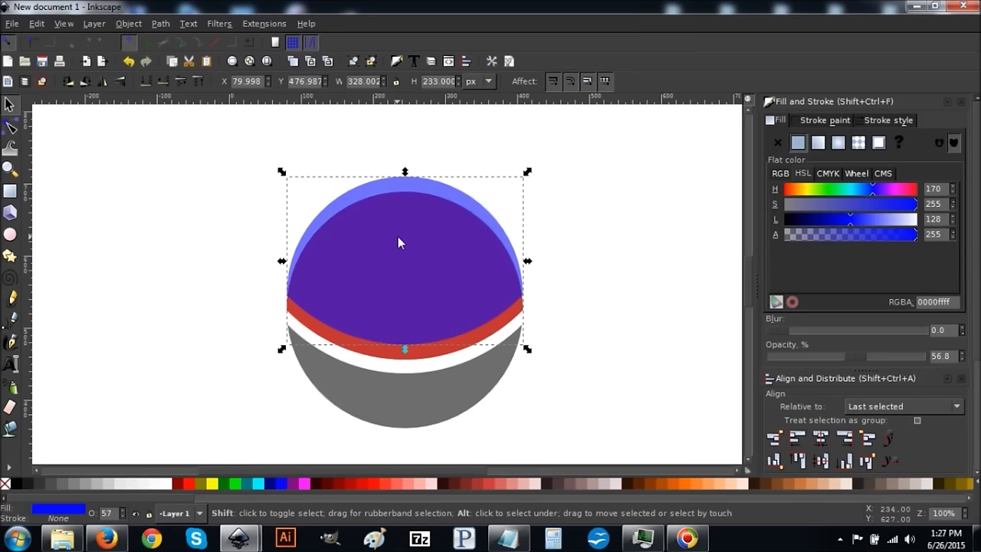
{"action": "left_click", "coordinate": [398, 237], "text": "shift"}
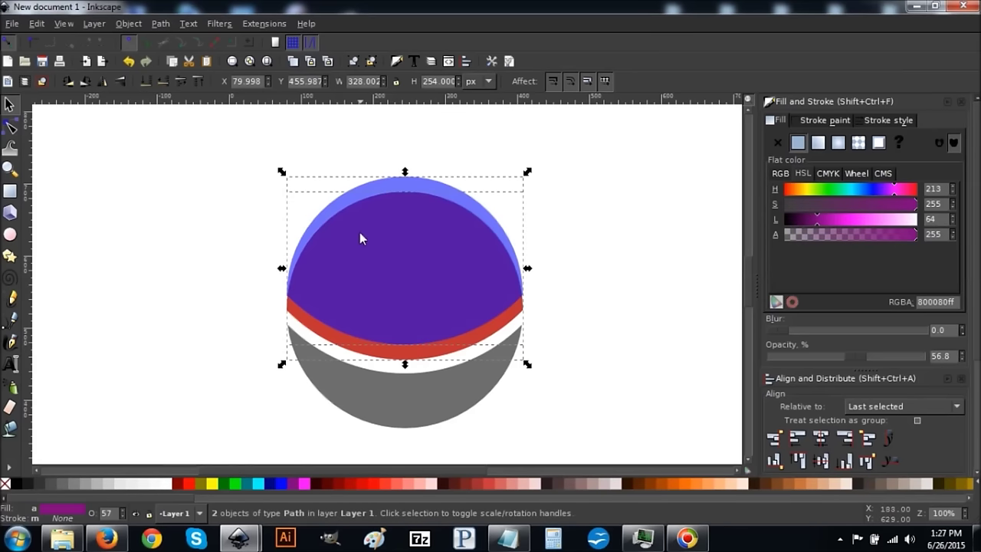
{"action": "left_click", "coordinate": [160, 25]}
{"action": "left_click", "coordinate": [175, 113]}
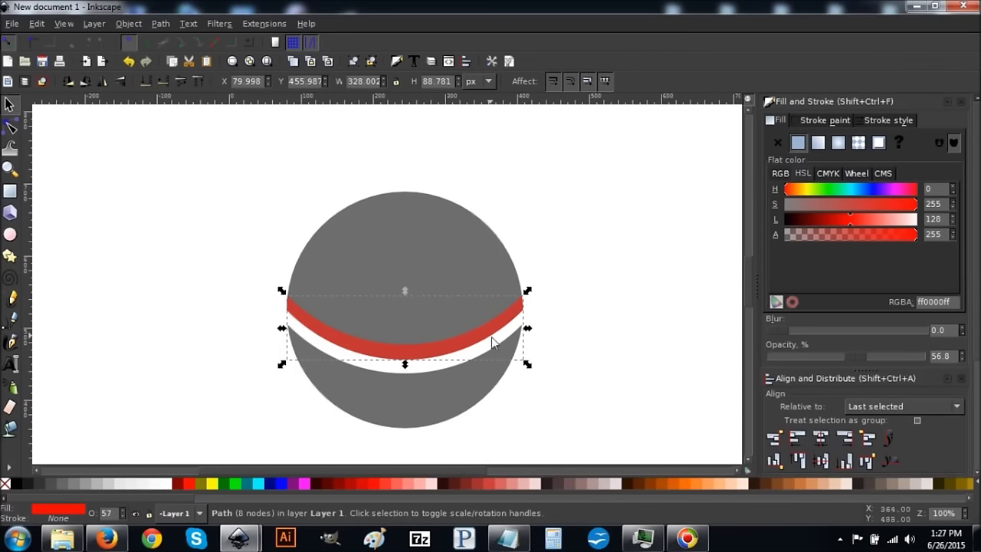
Duplicate the lower piece of the sphere in place and fill the copy with red.
{"action": "scroll", "coordinate": [650, 414], "scroll_direction": "down", "scroll_amount": 1}
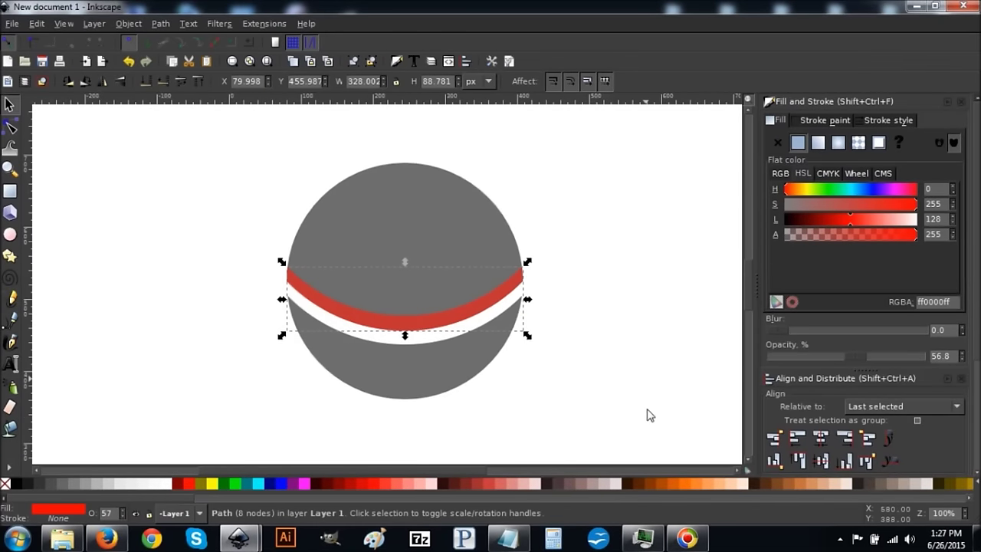
{"action": "left_click", "coordinate": [399, 374]}
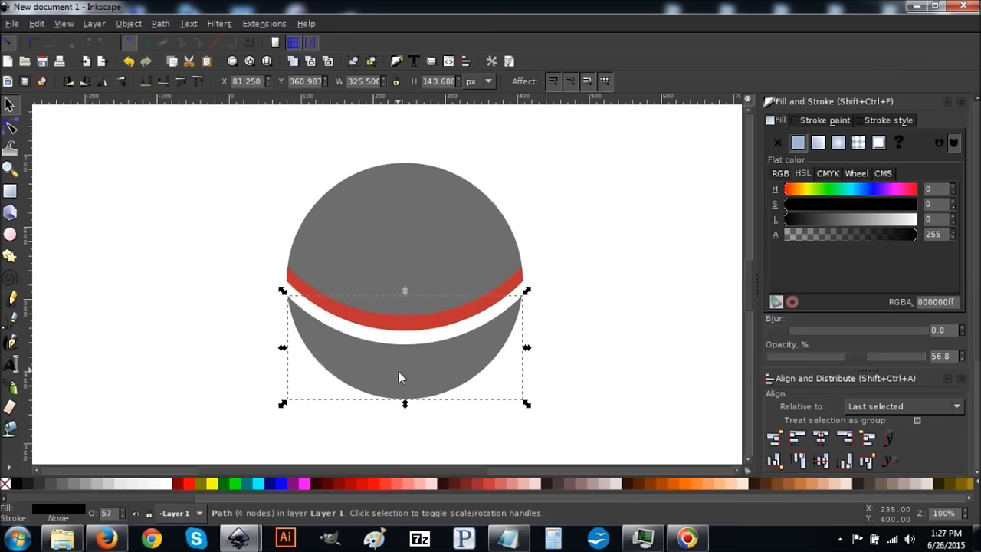
{"action": "left_click", "coordinate": [36, 23]}
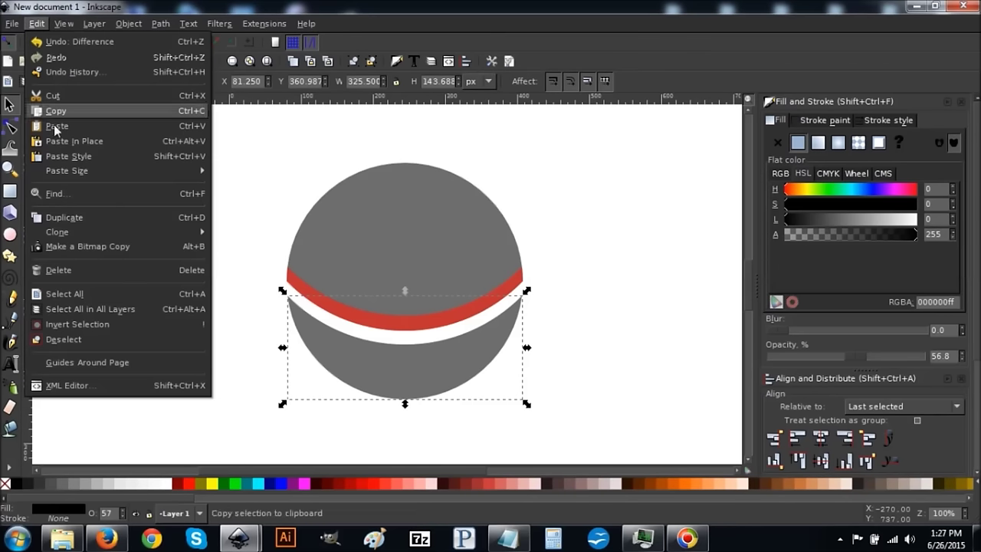
{"action": "left_click", "coordinate": [49, 218]}
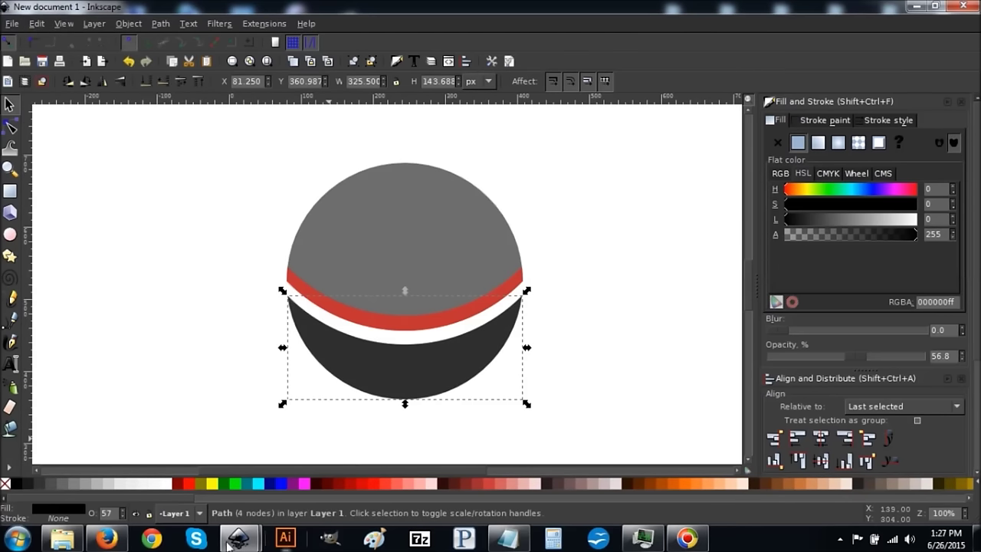
{"action": "left_click", "coordinate": [191, 483]}
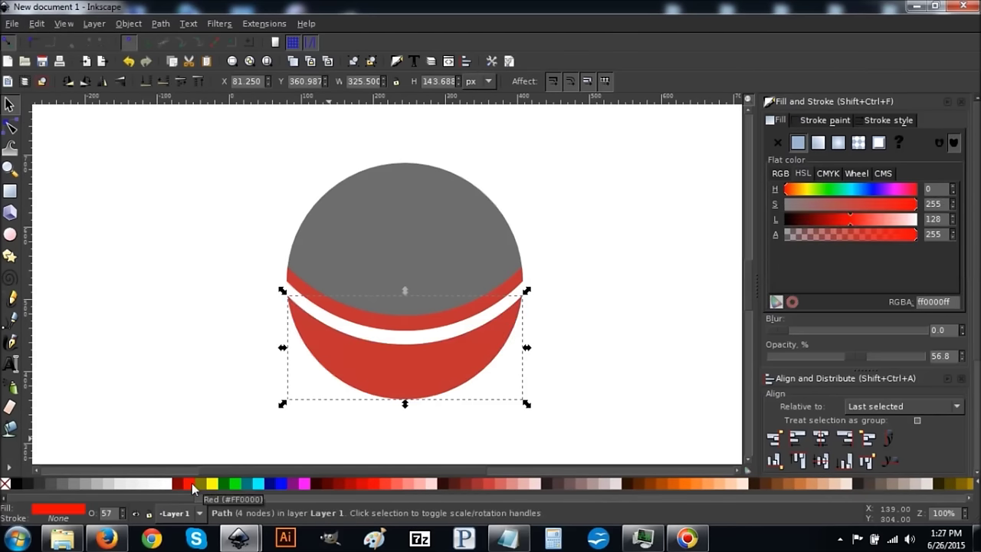
Duplicate the red lower piece, fill the copy with blue, and move it straight down to about Y 343 px.
{"action": "left_click", "coordinate": [42, 25]}
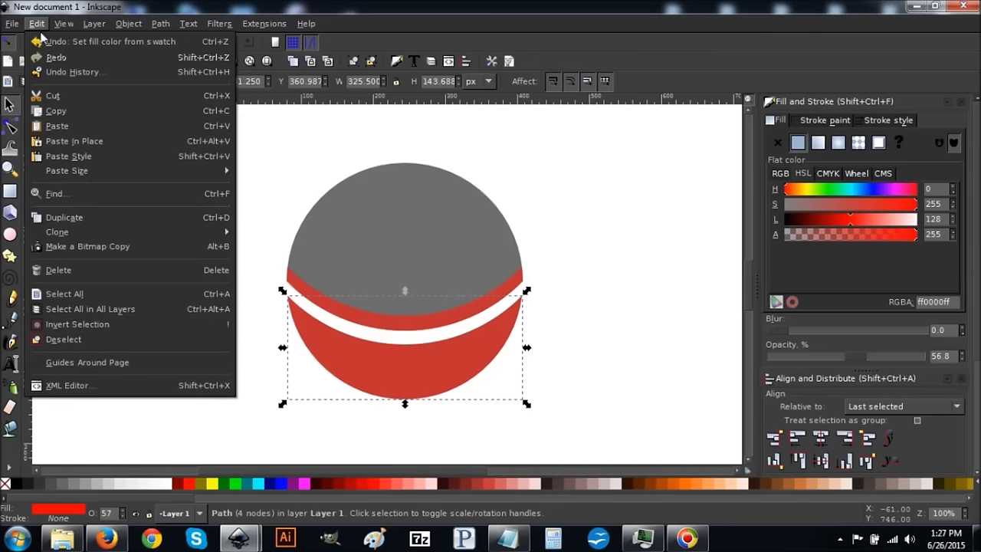
{"action": "left_click", "coordinate": [63, 216]}
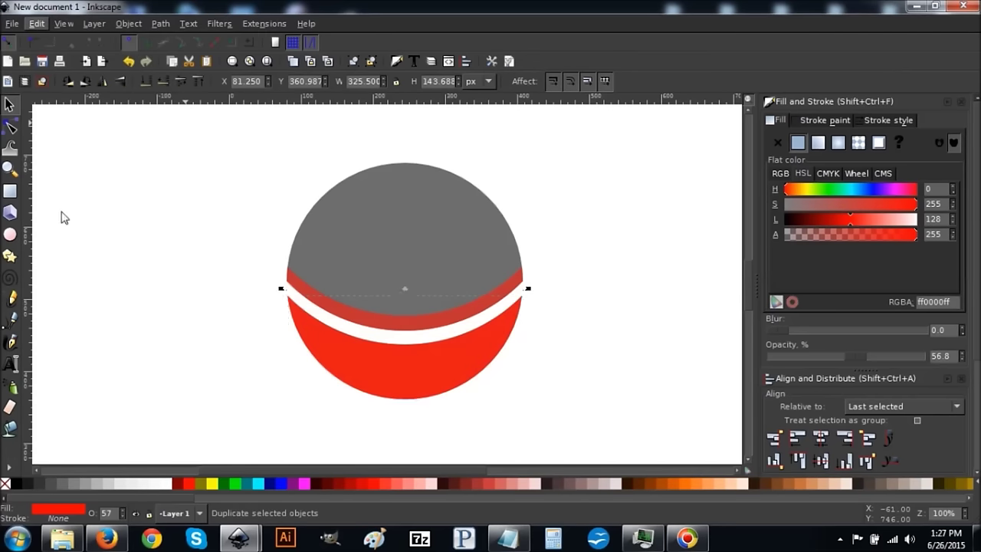
{"action": "left_click", "coordinate": [282, 484]}
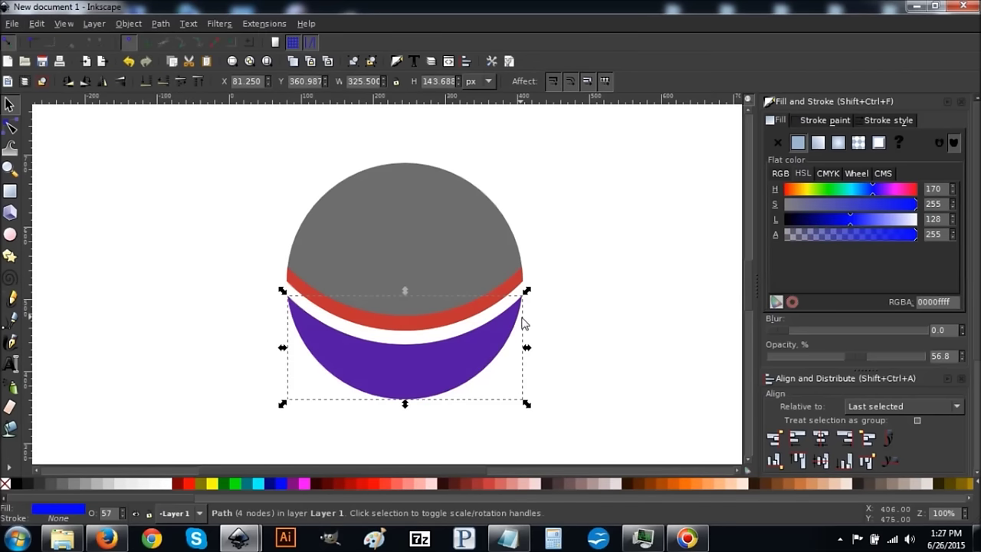
{"action": "left_click_drag", "start_coordinate": [436, 355], "coordinate": [415, 387]}
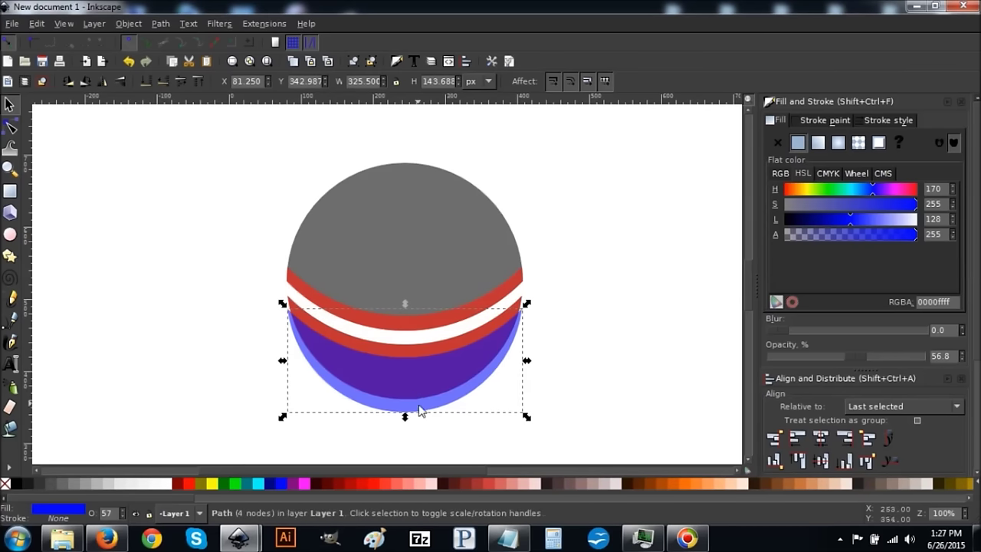
Add the red lower piece beneath the blue one to the selection, subtract the blue with Difference, and deselect.
{"action": "key", "text": "shift+alt"}
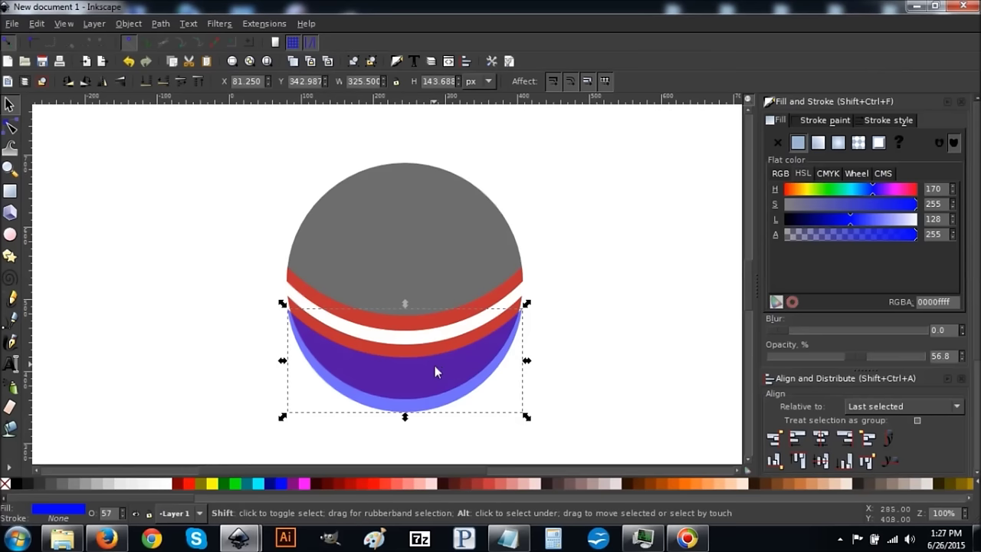
{"action": "left_click", "coordinate": [416, 371], "text": "shift"}
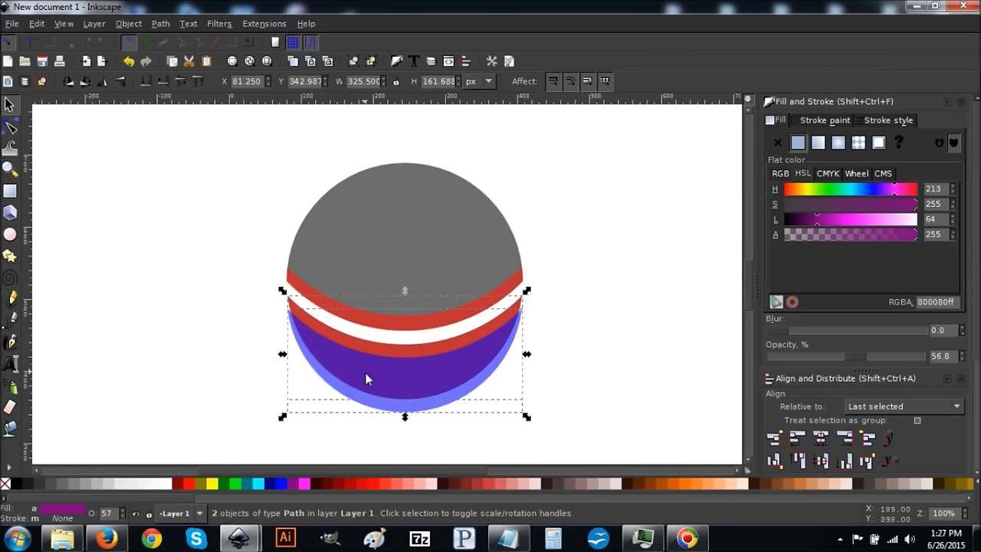
{"action": "left_click", "coordinate": [160, 24]}
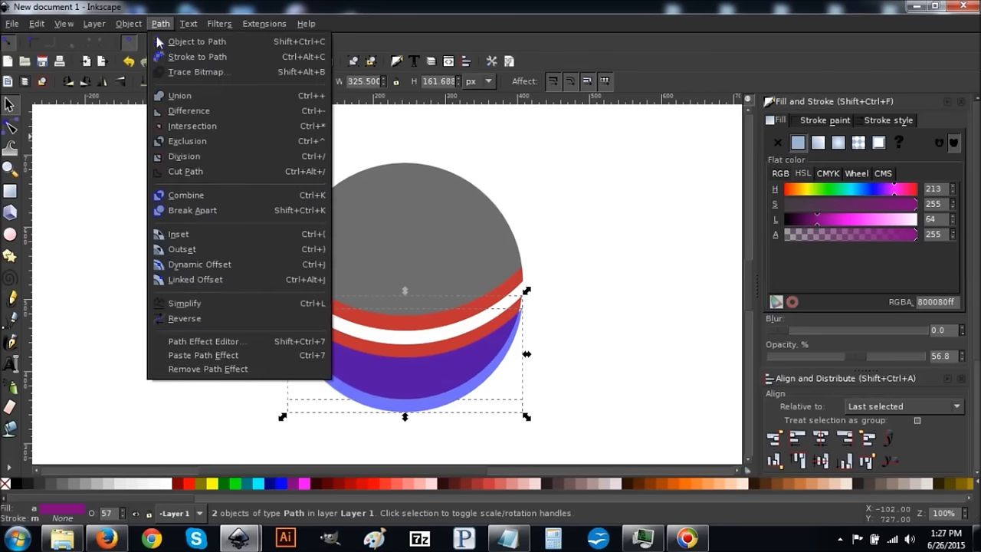
{"action": "left_click", "coordinate": [186, 114]}
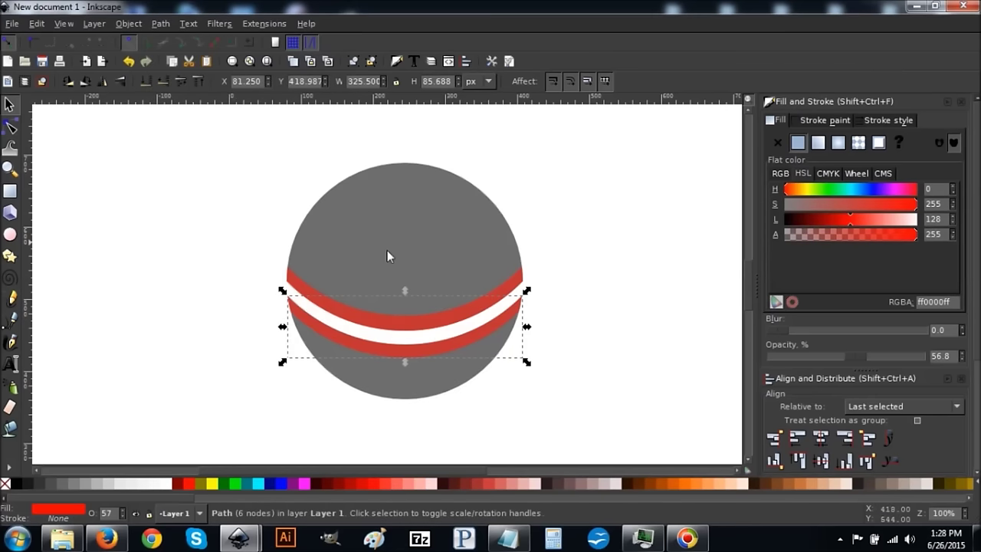
{"action": "left_click", "coordinate": [625, 238]}
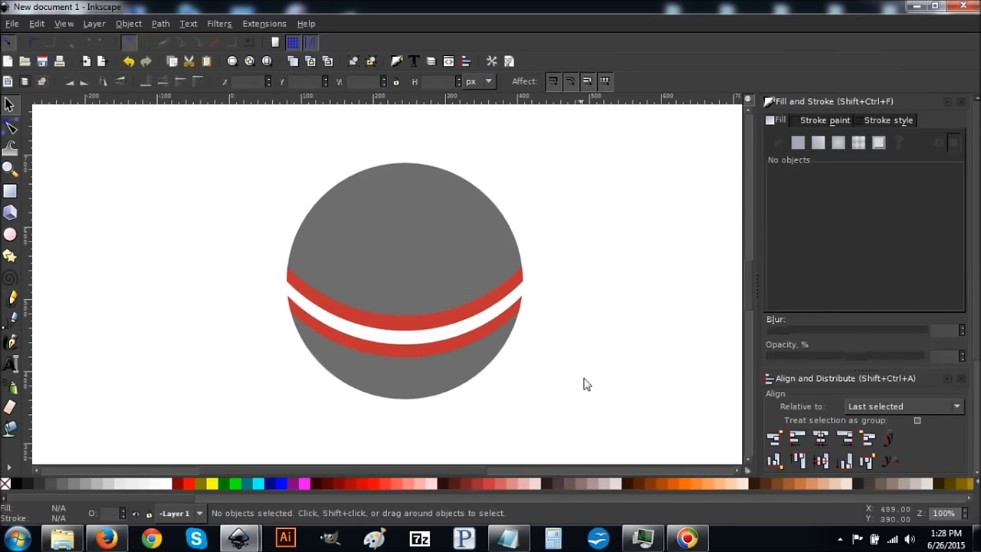
Draw a circle about 68 px in diameter on the empty canvas to the left of the sphere.
{"action": "left_click", "coordinate": [11, 236]}
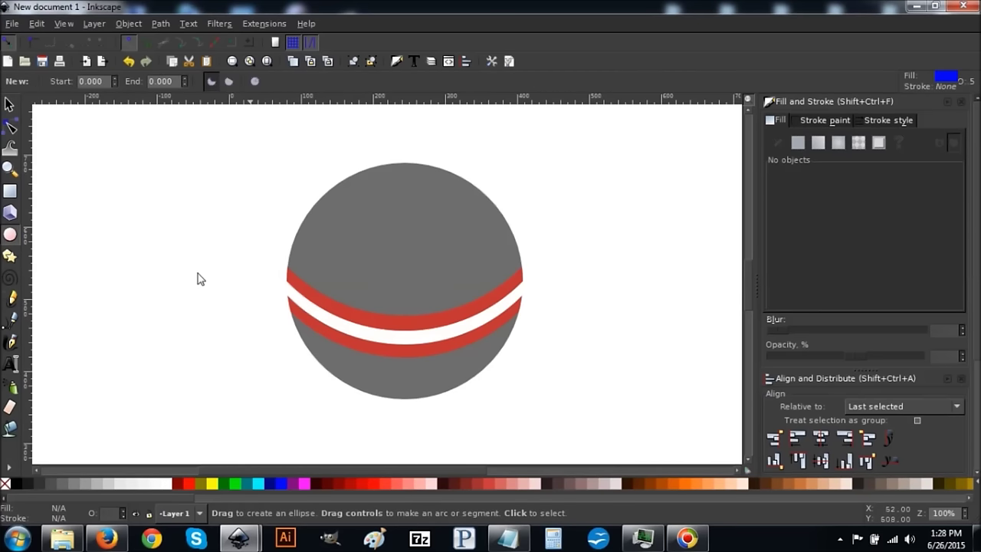
{"action": "key", "text": "ctrl"}
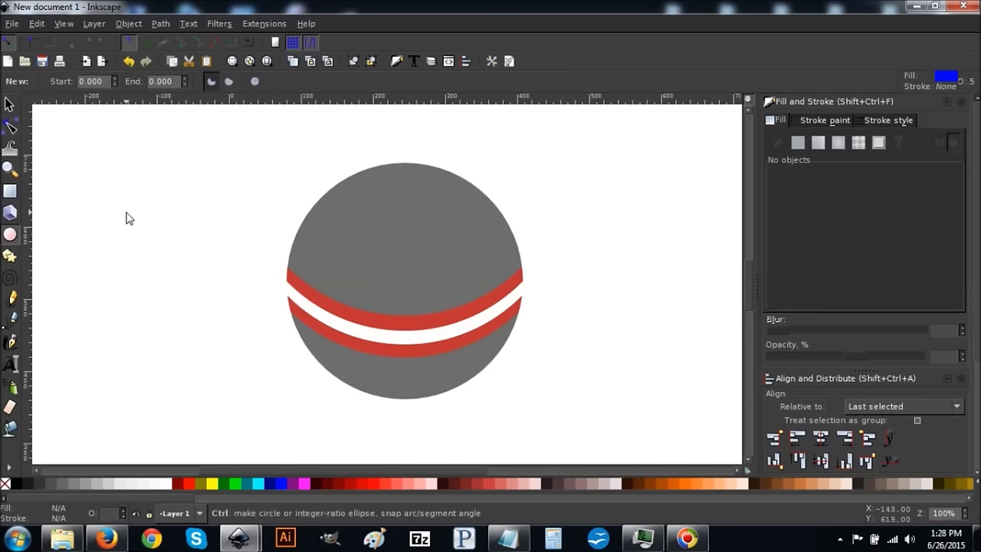
{"action": "left_click_drag", "start_coordinate": [127, 213], "coordinate": [184, 267]}
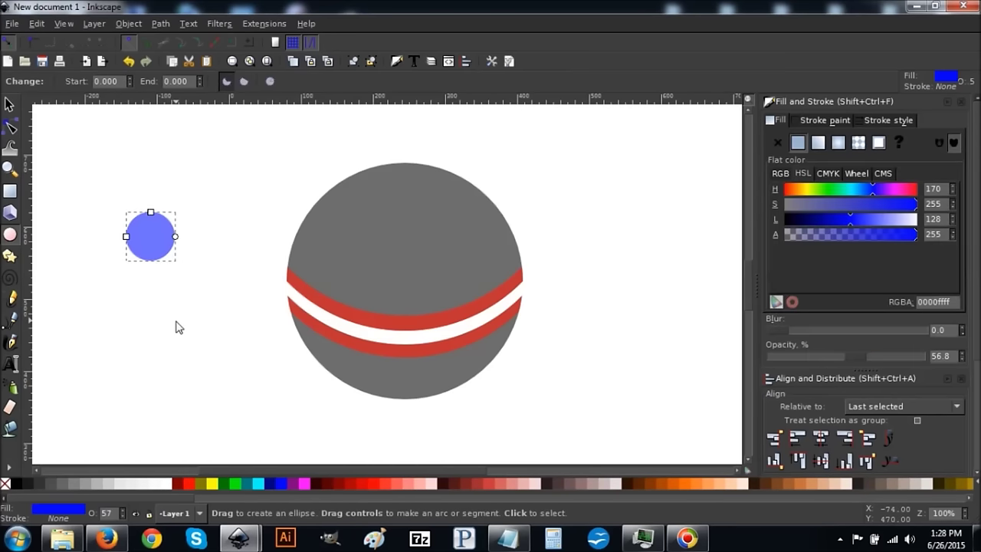
Add the sphere's upper gray piece to the selection, center the blue circle on it along the vertical axis, and deselect.
{"action": "left_click", "coordinate": [11, 106]}
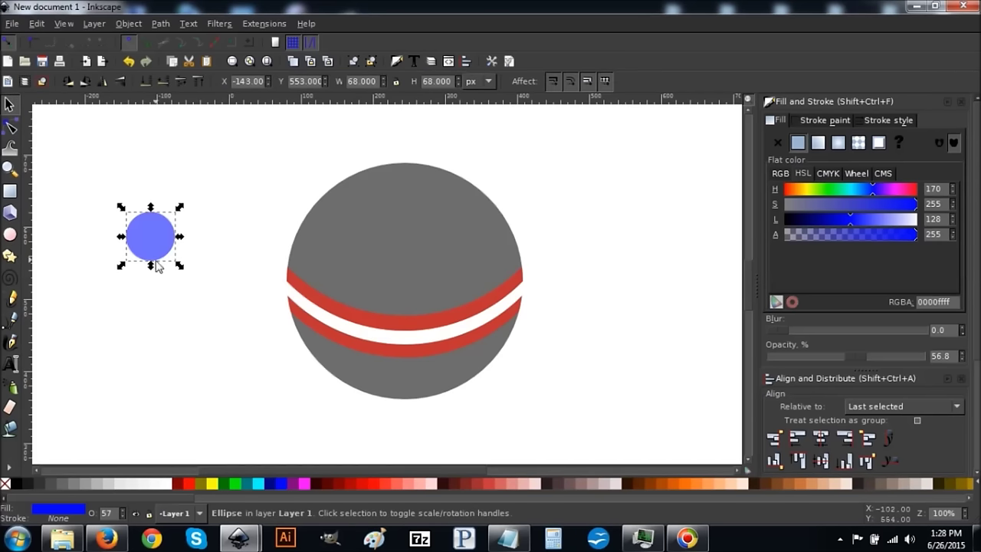
{"action": "key", "text": "shift"}
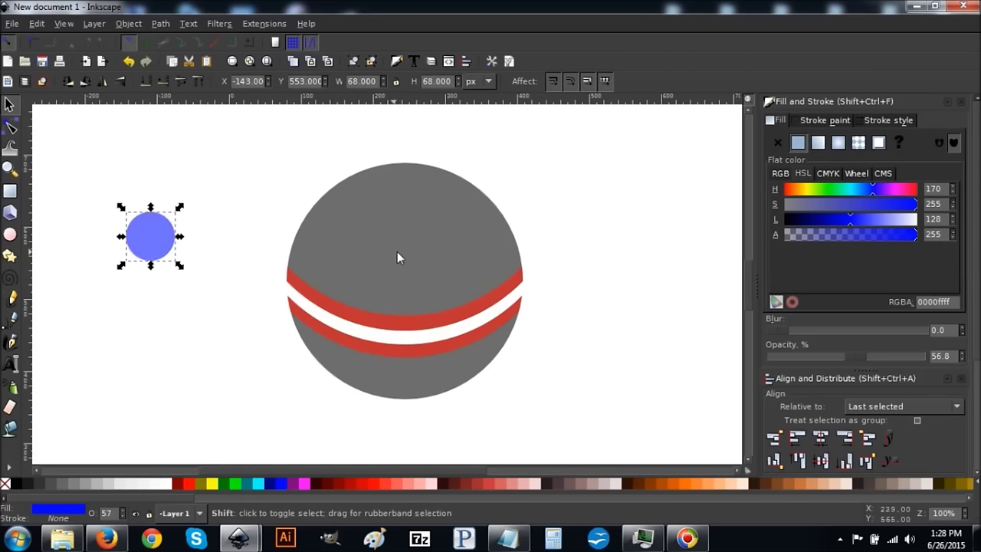
{"action": "left_click", "coordinate": [406, 201], "text": "shift"}
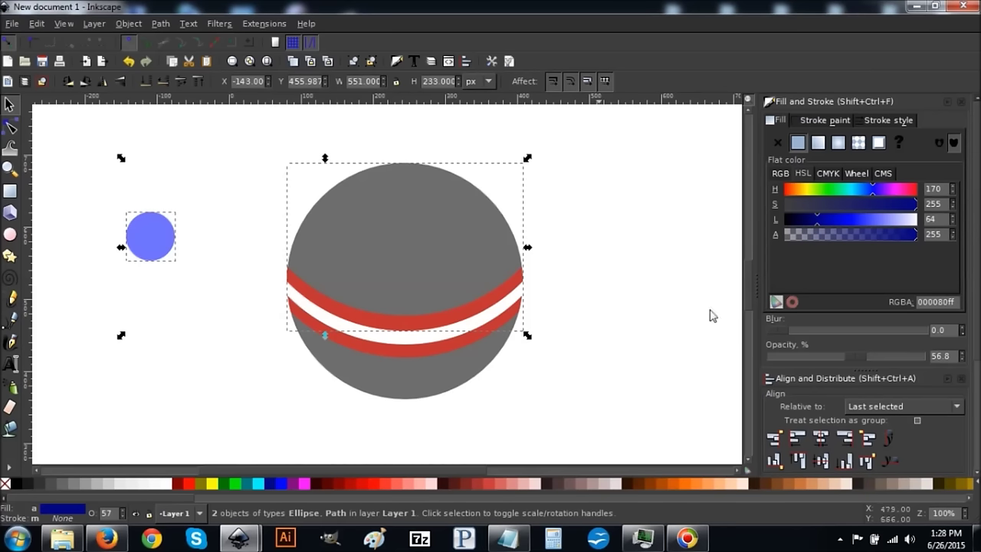
{"action": "left_click", "coordinate": [820, 439]}
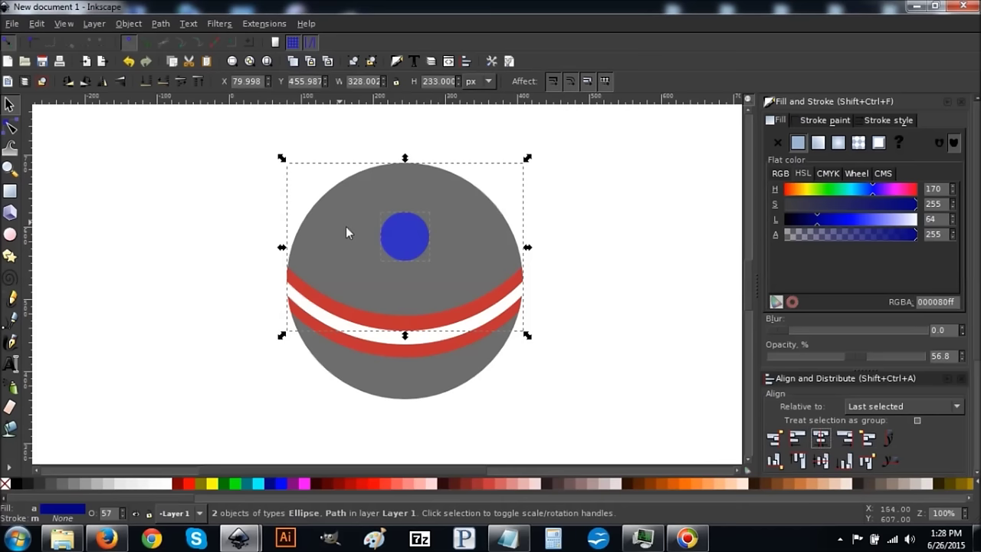
{"action": "left_click", "coordinate": [42, 81]}
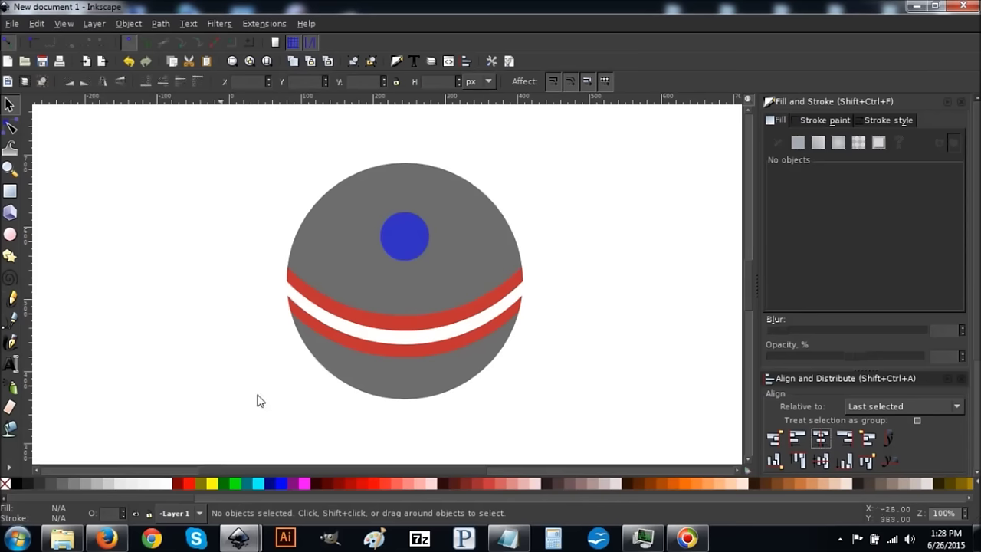
Move the blue circle straight down onto the middle of the white gap, to about Y 415 px.
{"action": "left_click", "coordinate": [406, 232]}
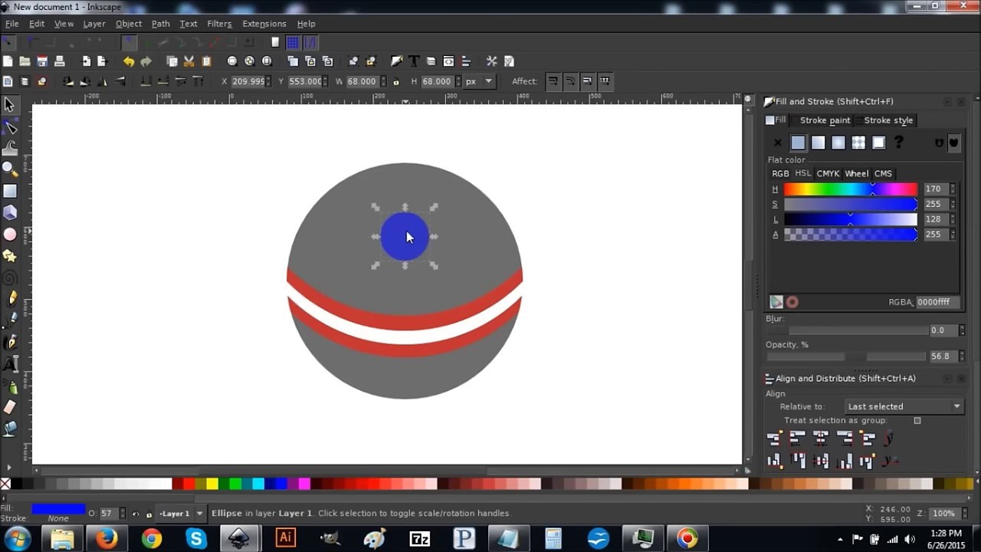
{"action": "key", "text": "ctrl"}
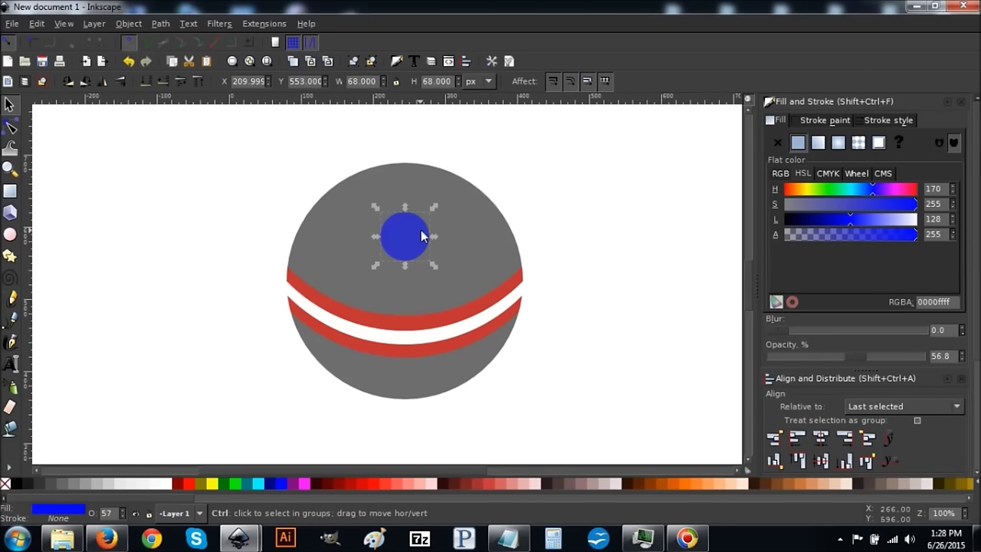
{"action": "left_click_drag", "start_coordinate": [421, 230], "coordinate": [420, 338]}
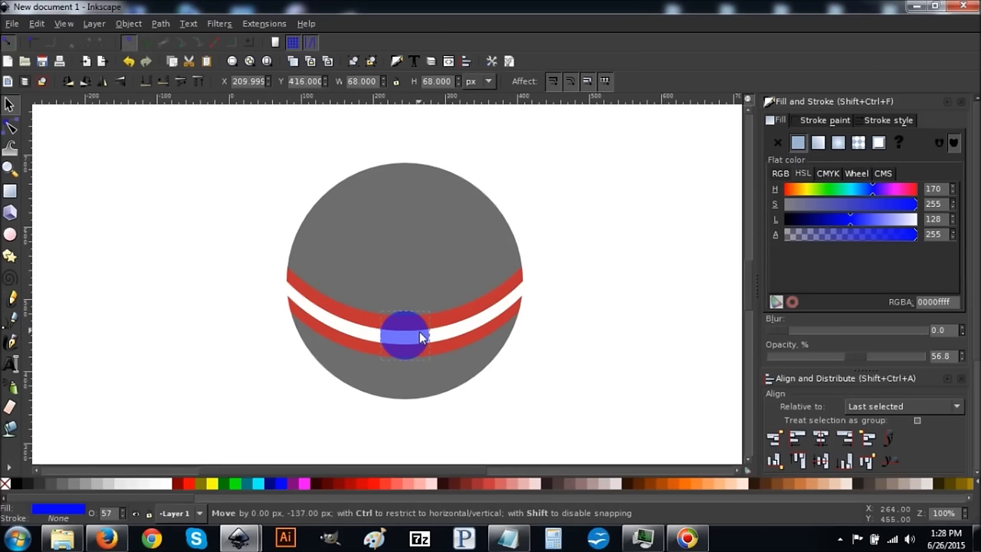
{"action": "left_click_drag", "start_coordinate": [420, 337], "coordinate": [420, 338]}
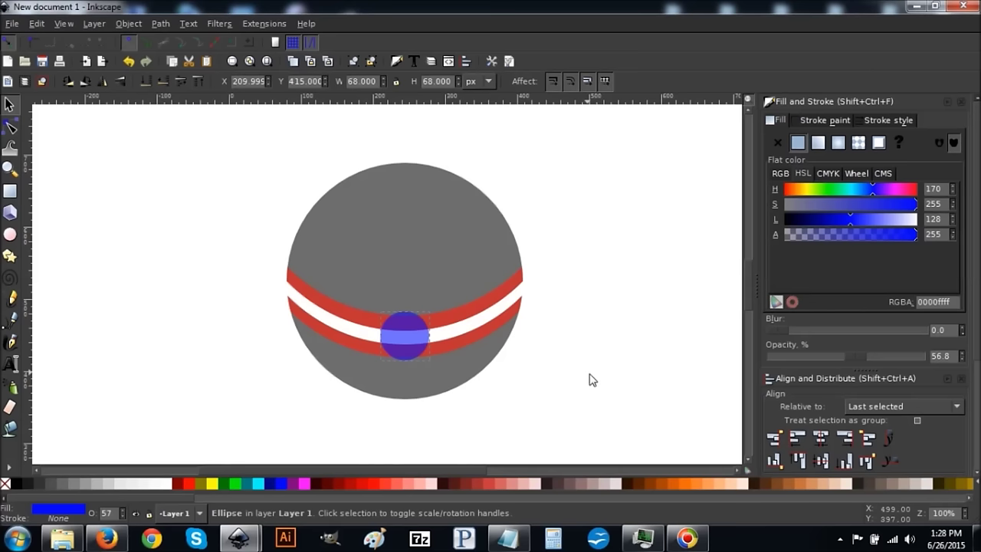
Duplicate the blue circle, fill the copy with green, and enlarge it about its center to about 102 px.
{"action": "left_click", "coordinate": [39, 24]}
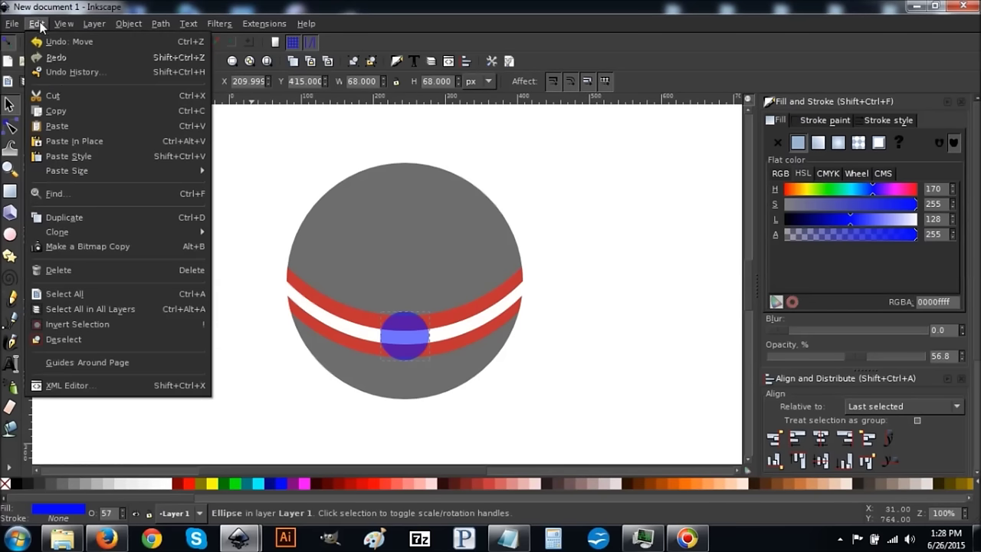
{"action": "left_click", "coordinate": [72, 217]}
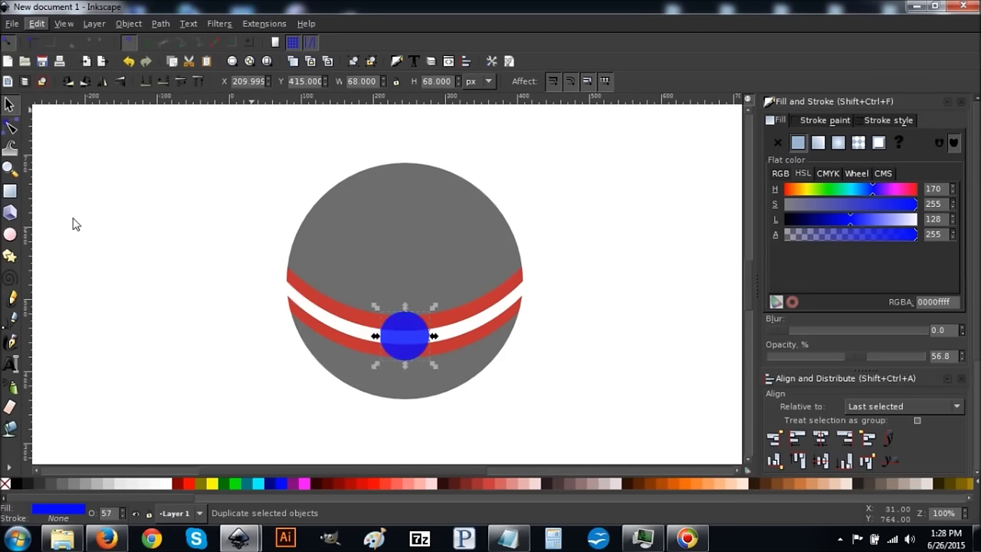
{"action": "left_click", "coordinate": [234, 484]}
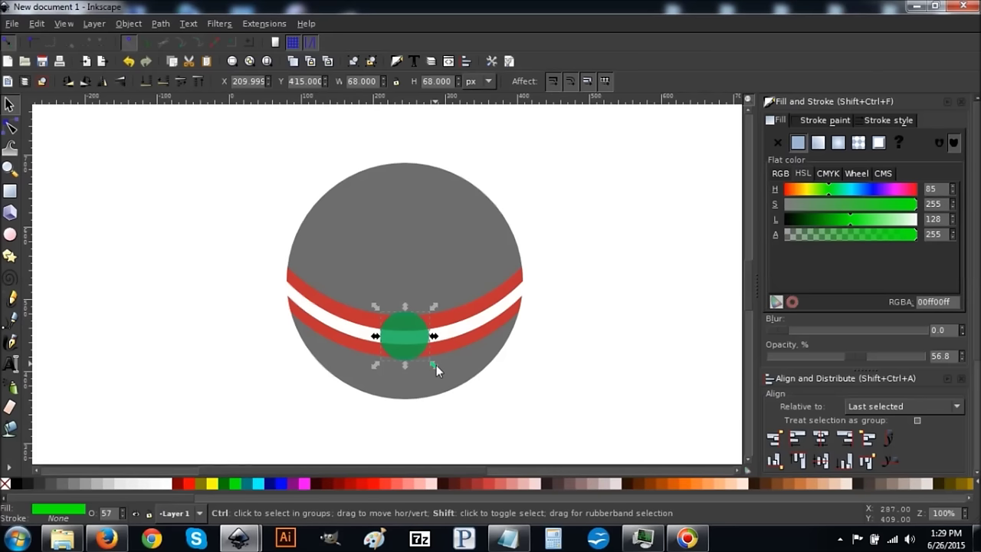
{"action": "left_click_drag", "start_coordinate": [437, 369], "coordinate": [448, 383]}
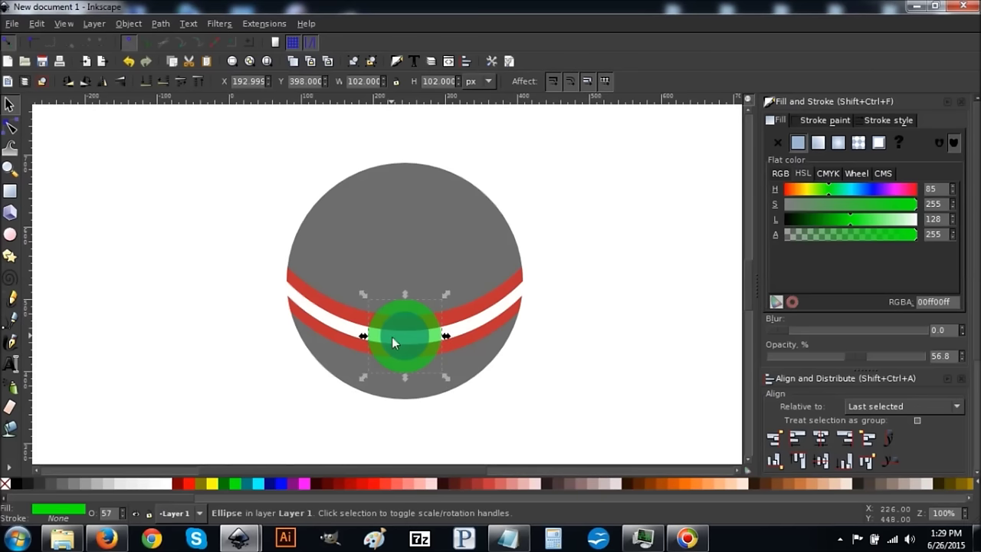
Duplicate the green circle in place three times.
{"action": "left_click", "coordinate": [36, 23]}
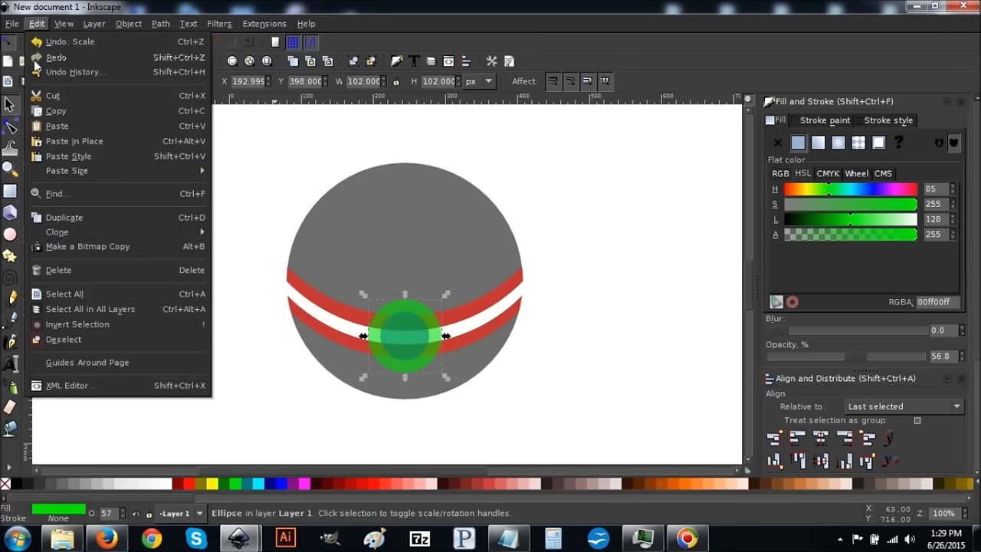
{"action": "left_click", "coordinate": [41, 219]}
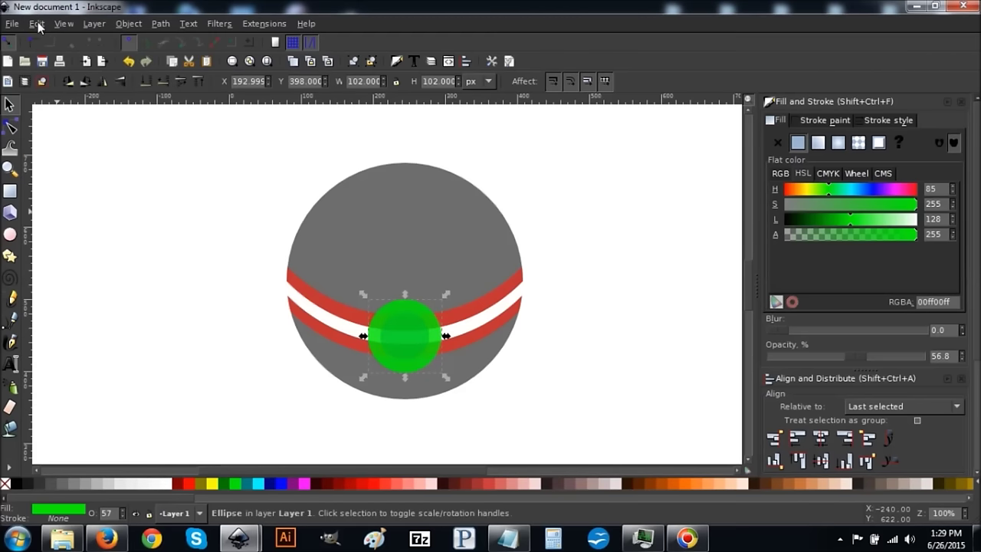
{"action": "left_click", "coordinate": [47, 23]}
{"action": "left_click", "coordinate": [50, 218]}
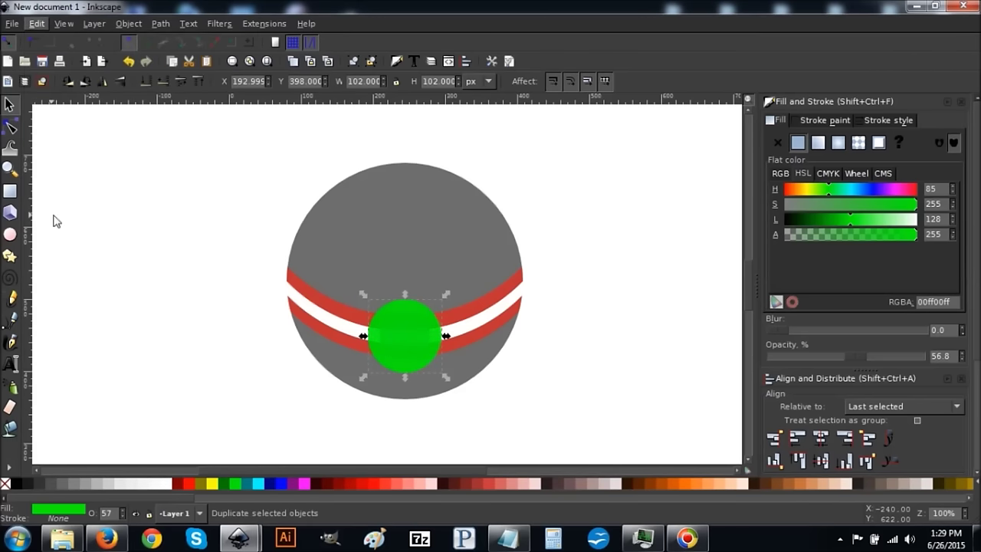
{"action": "left_click", "coordinate": [37, 23]}
{"action": "left_click", "coordinate": [46, 219]}
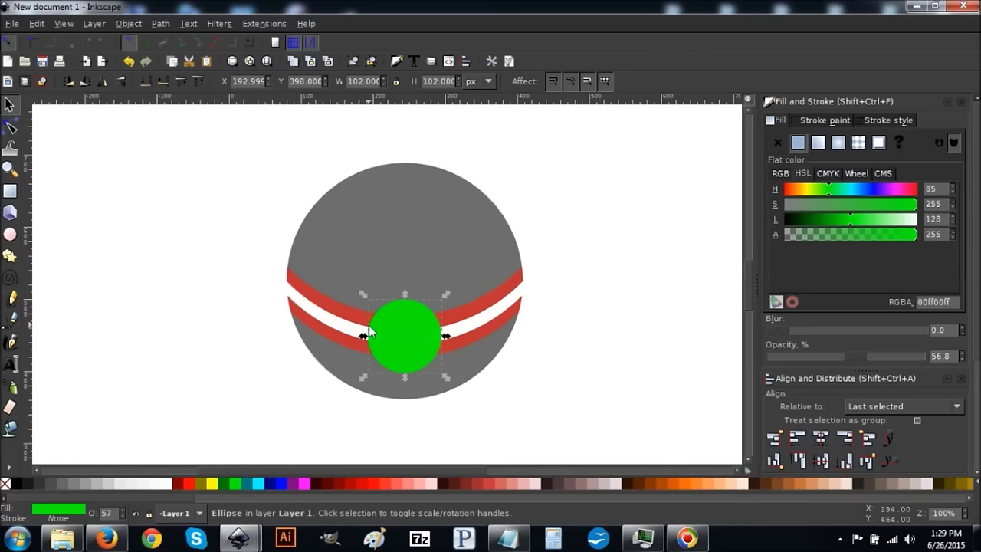
Add the sphere's upper gray piece to the selection and subtract the top green circle from it with Difference.
{"action": "key", "text": "shift"}
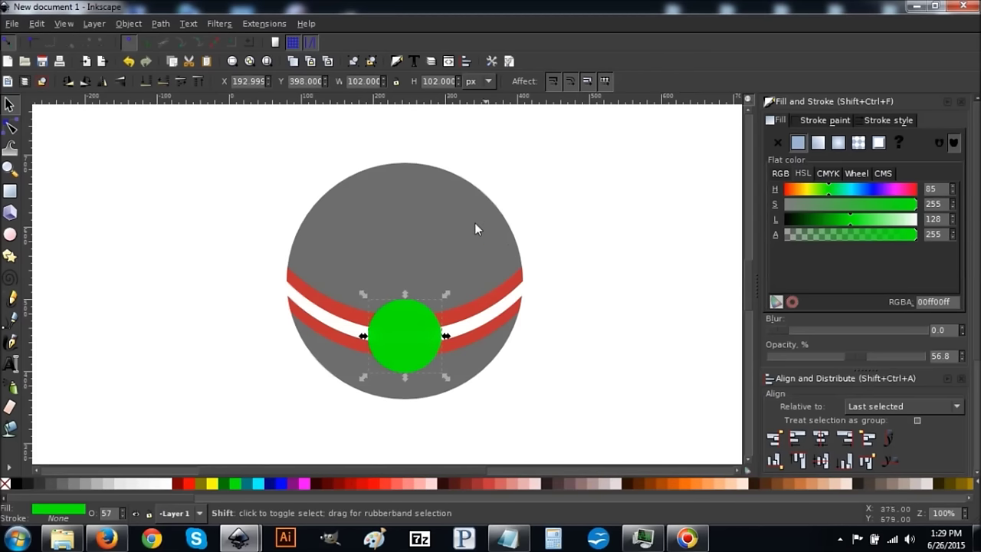
{"action": "left_click", "coordinate": [397, 192], "text": "shift"}
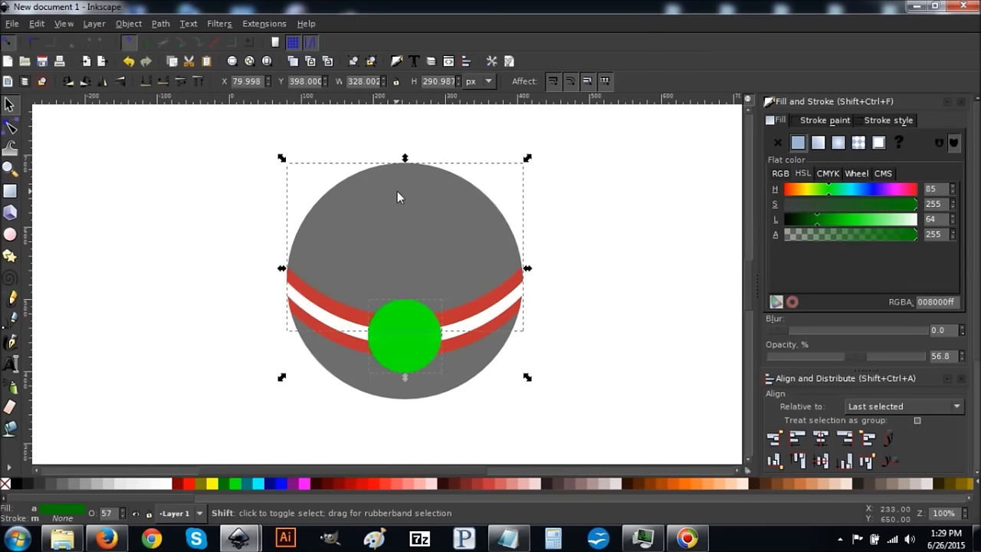
{"action": "left_click", "coordinate": [160, 23]}
{"action": "left_click", "coordinate": [184, 110]}
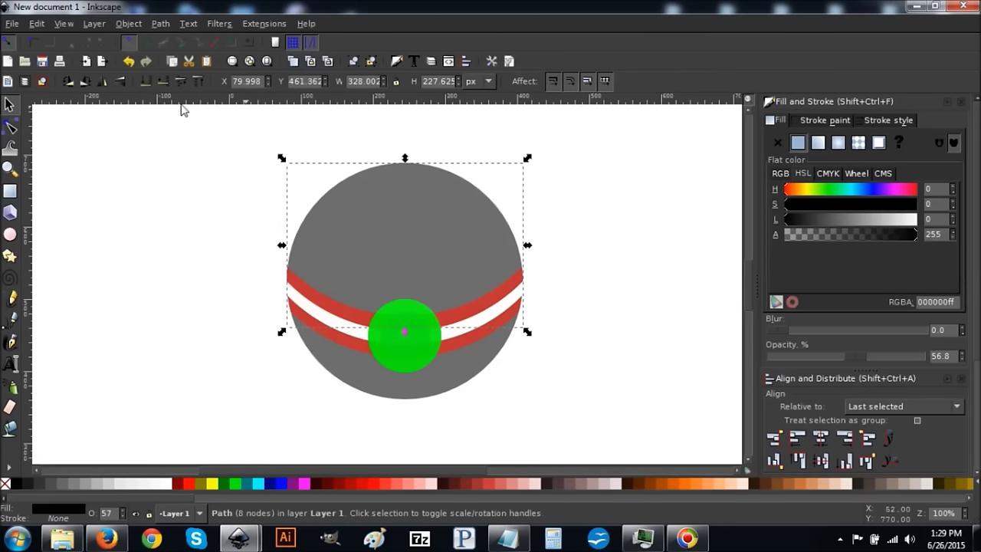
Select the next green circle with the upper red band and subtract the circle from the band with Difference.
{"action": "left_click", "coordinate": [409, 317]}
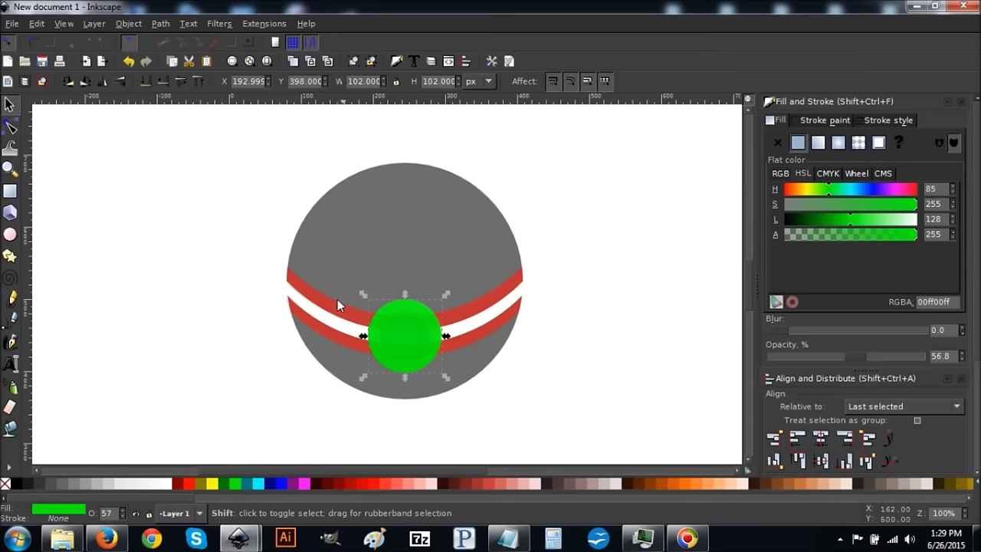
{"action": "left_click", "coordinate": [309, 299], "text": "shift"}
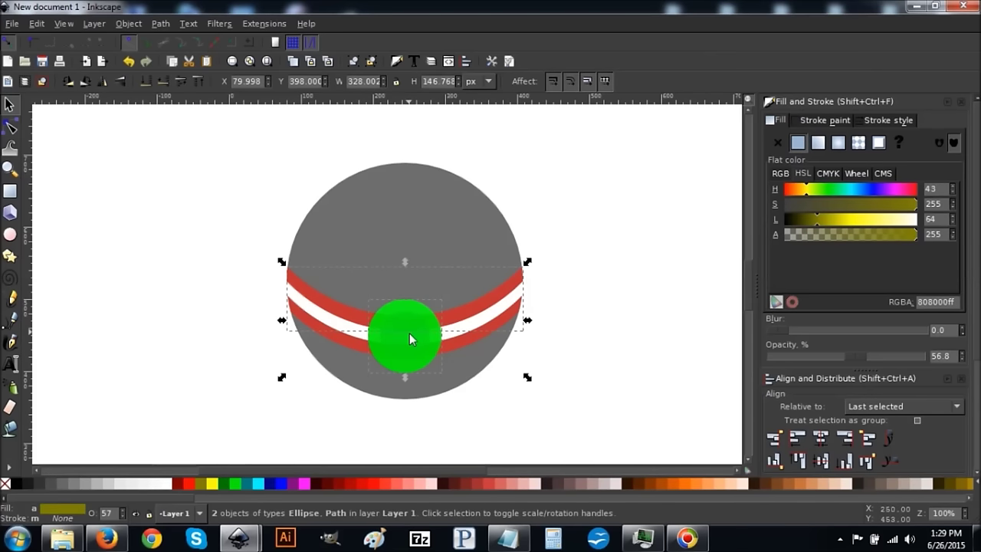
{"action": "left_click", "coordinate": [162, 24]}
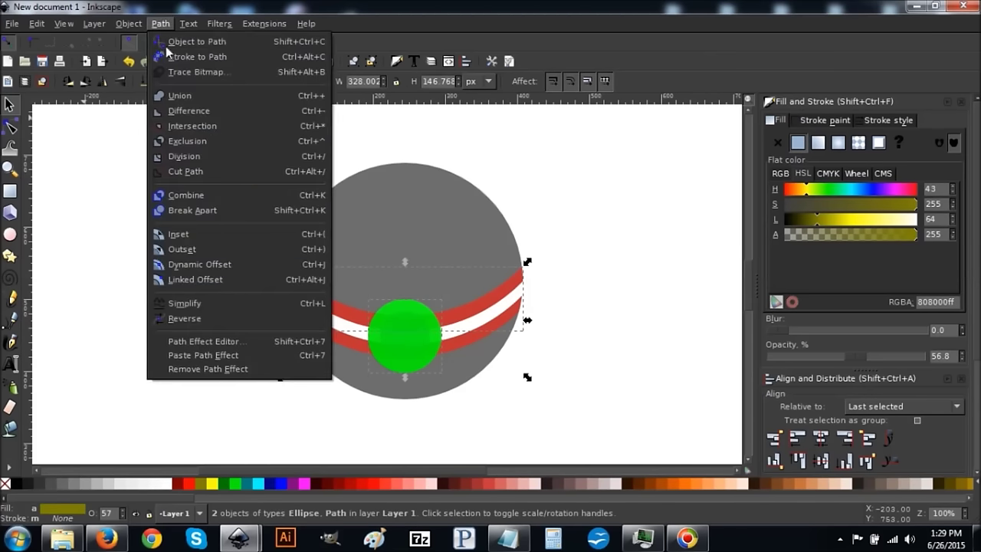
{"action": "left_click", "coordinate": [175, 111]}
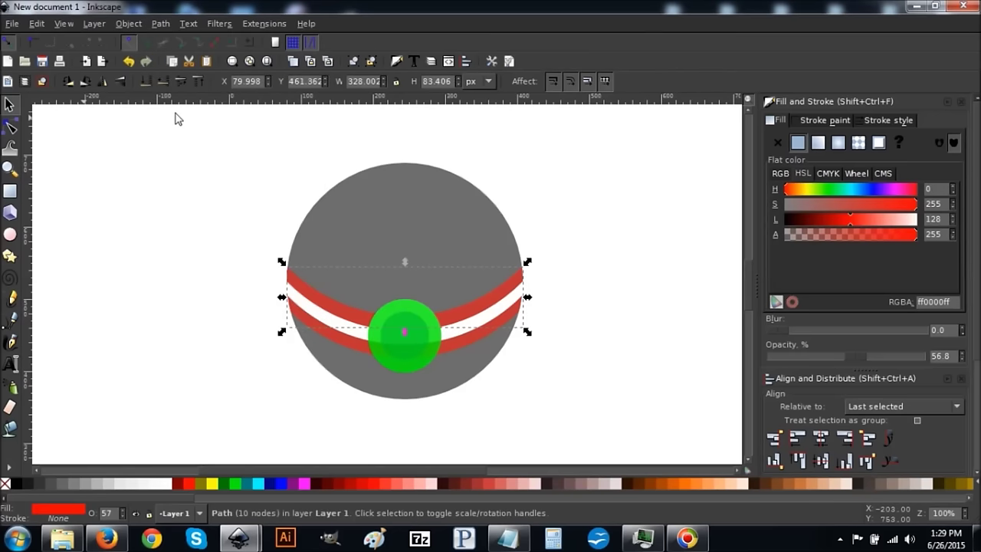
Select another green circle with the lower red band and subtract the circle from the band with Difference.
{"action": "left_click", "coordinate": [391, 315]}
{"action": "key", "text": "shift"}
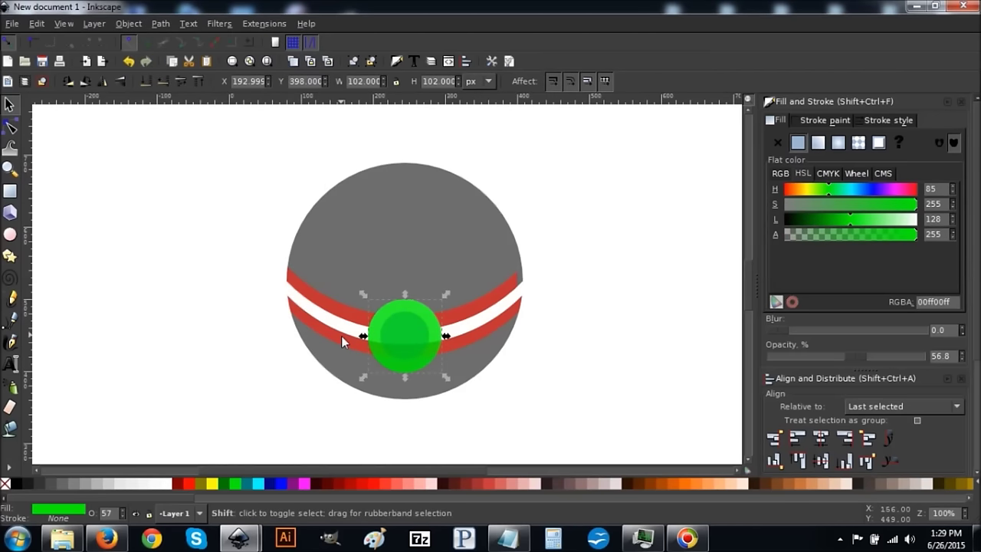
{"action": "left_click", "coordinate": [338, 336], "text": "shift"}
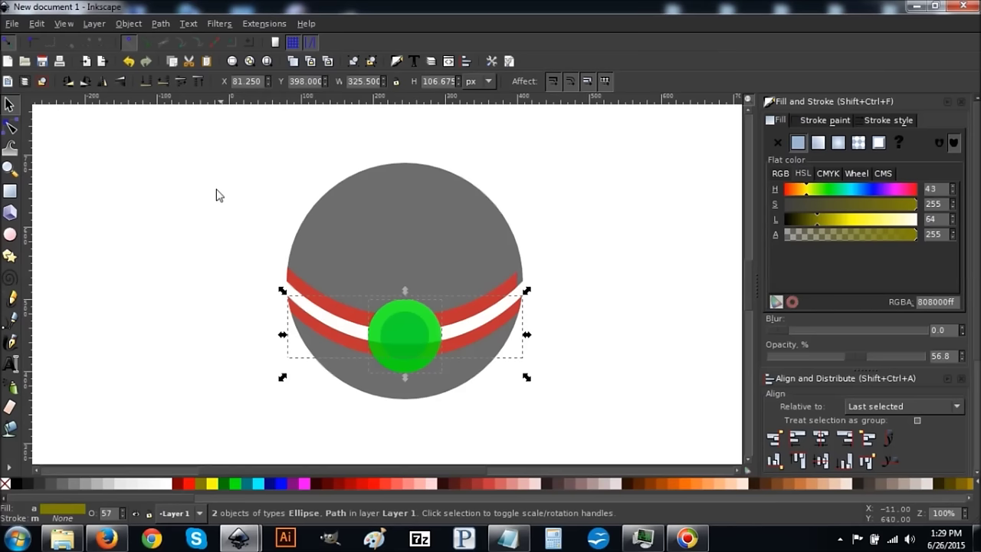
{"action": "left_click", "coordinate": [160, 23]}
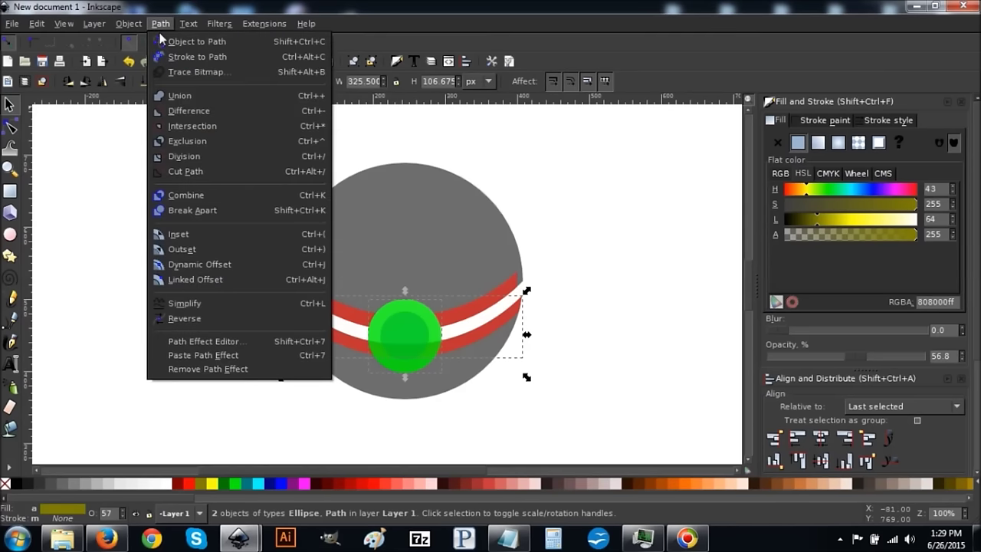
{"action": "left_click", "coordinate": [183, 111]}
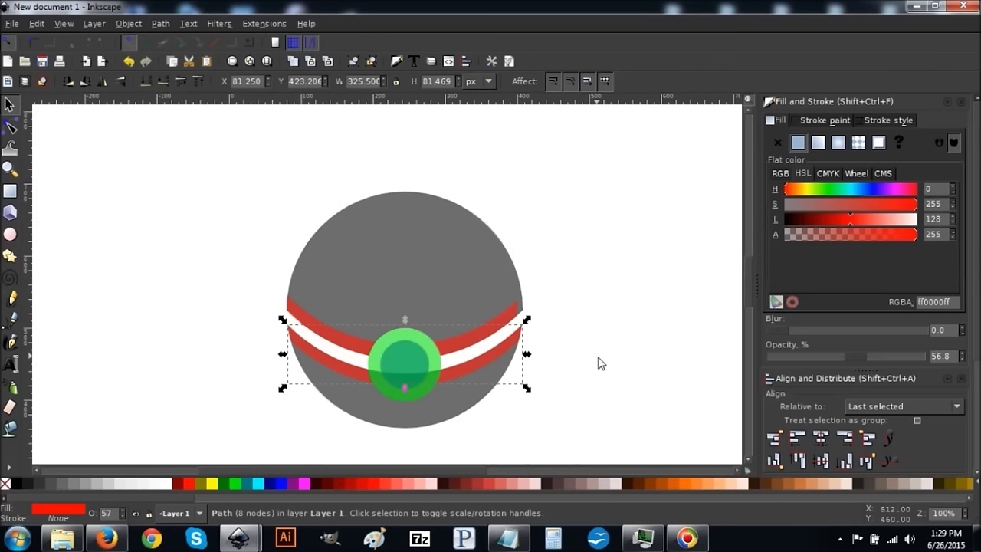
Select the last green circle with the sphere's lower gray piece and subtract the circle from the piece with Difference.
{"action": "left_click", "coordinate": [510, 281]}
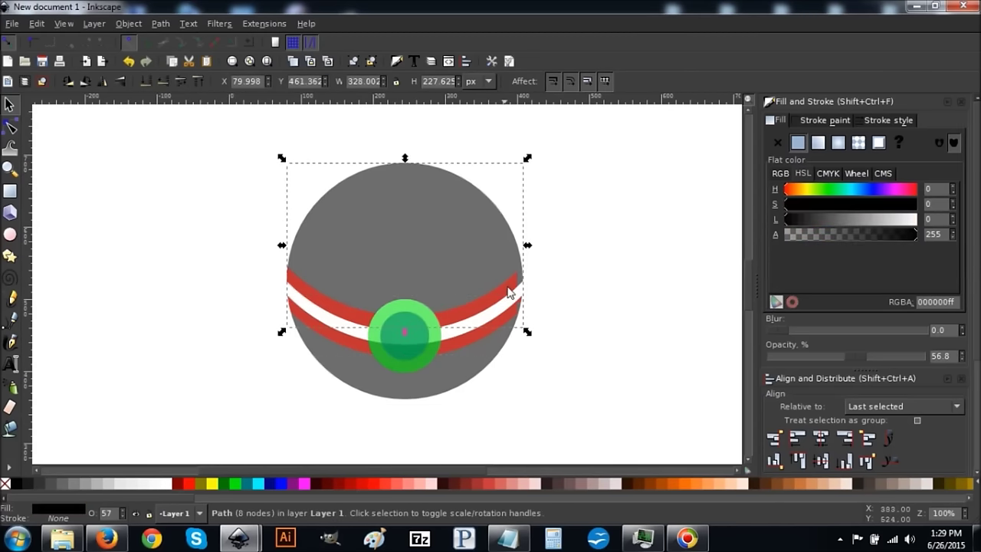
{"action": "scroll", "coordinate": [587, 318], "scroll_direction": "down", "scroll_amount": 1}
{"action": "left_click", "coordinate": [403, 310]}
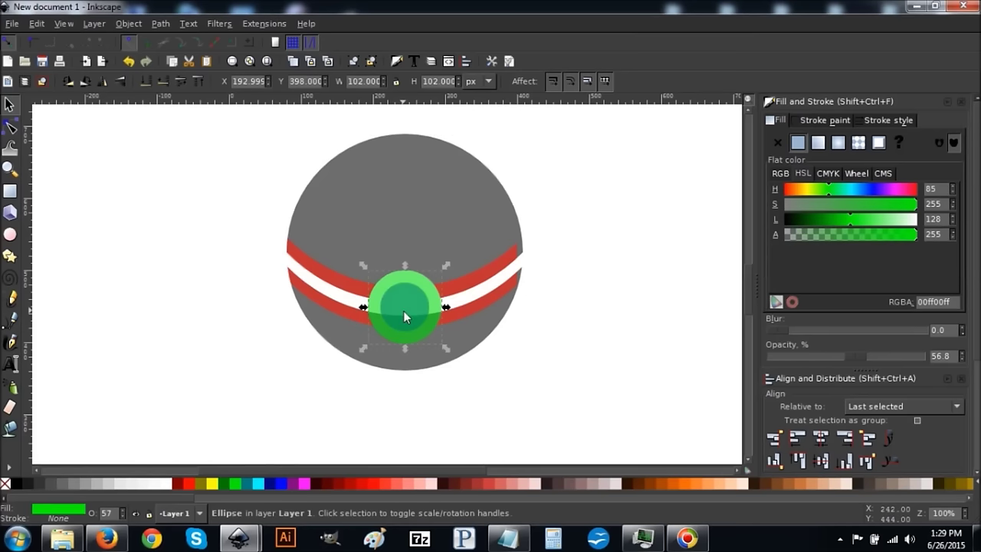
{"action": "key", "text": "shift"}
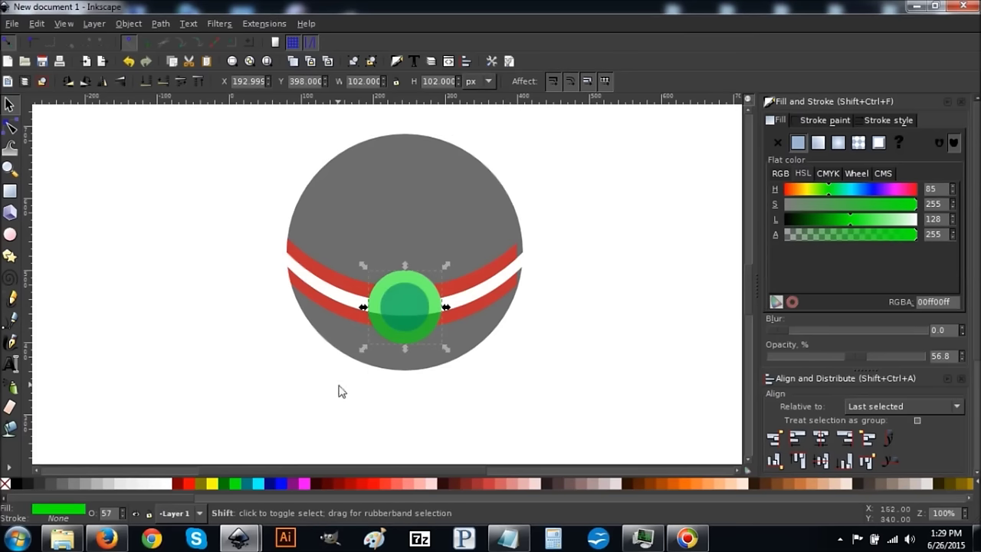
{"action": "left_click", "coordinate": [344, 344], "text": "shift"}
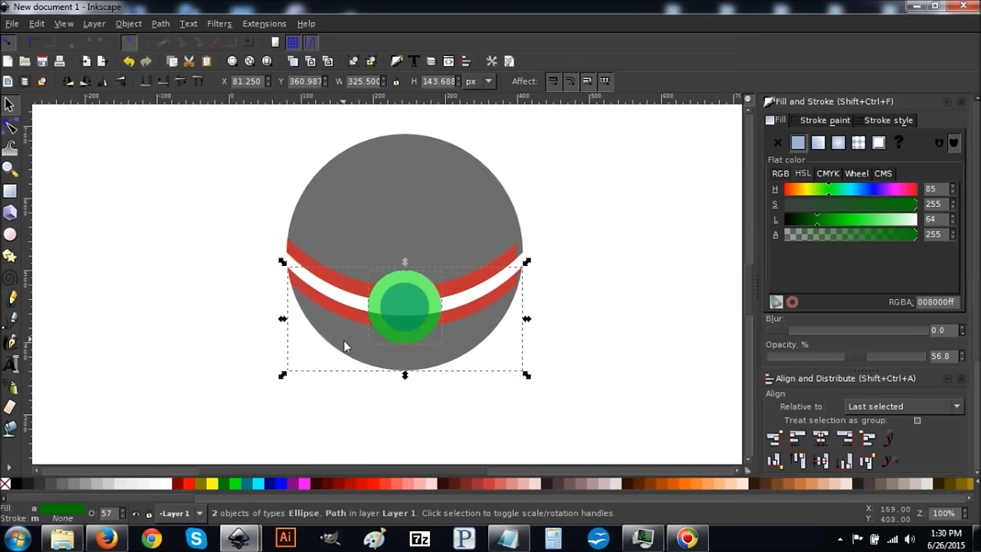
{"action": "left_click", "coordinate": [160, 23]}
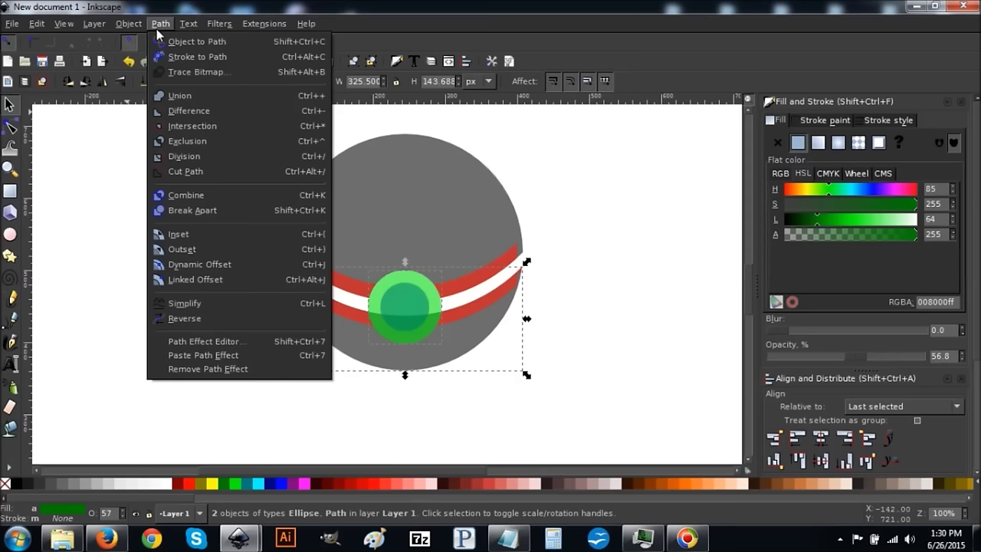
{"action": "left_click", "coordinate": [186, 116]}
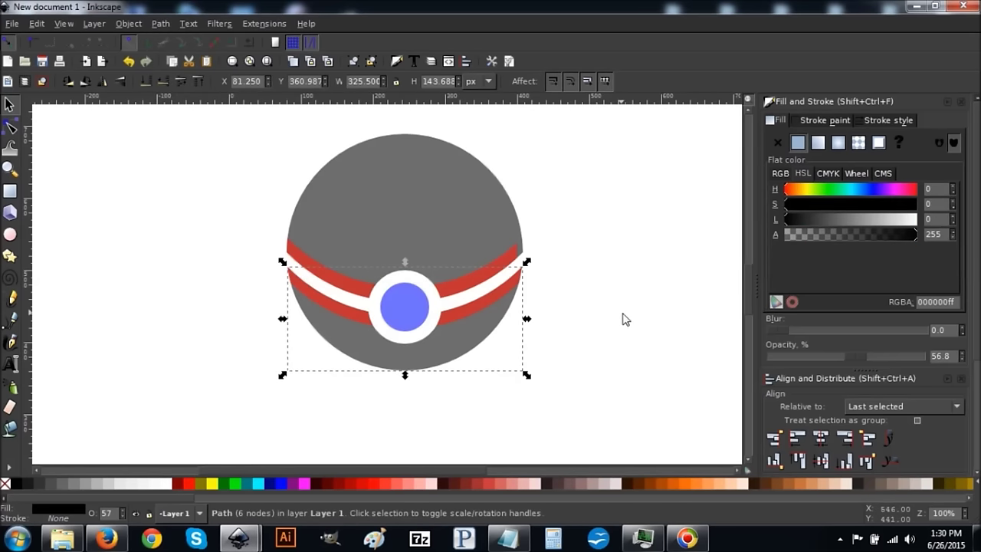
{"action": "key", "text": "Escape"}
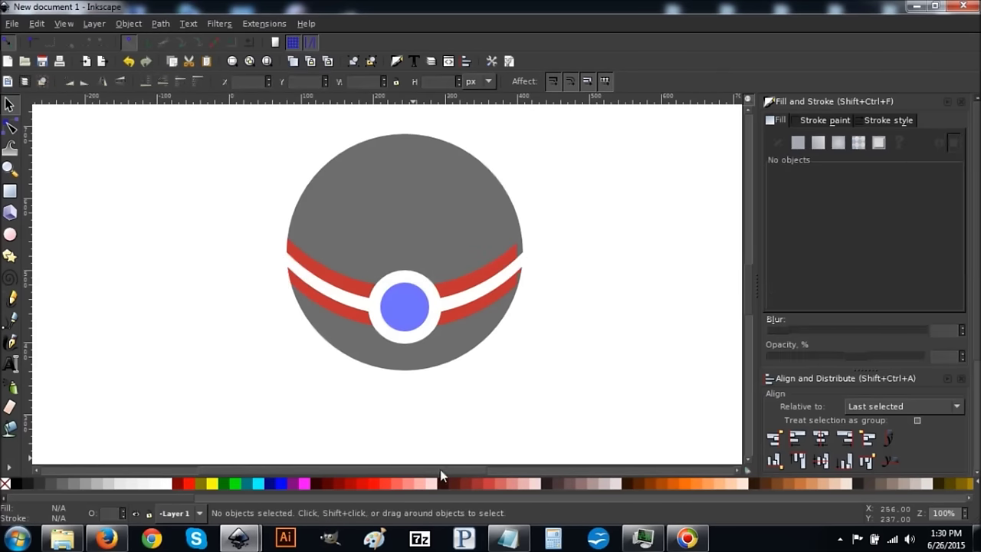
Duplicate the blue center circle, fill the copy red and scale it proportionally about its center to about 142 px wide.
{"action": "left_click", "coordinate": [396, 312]}
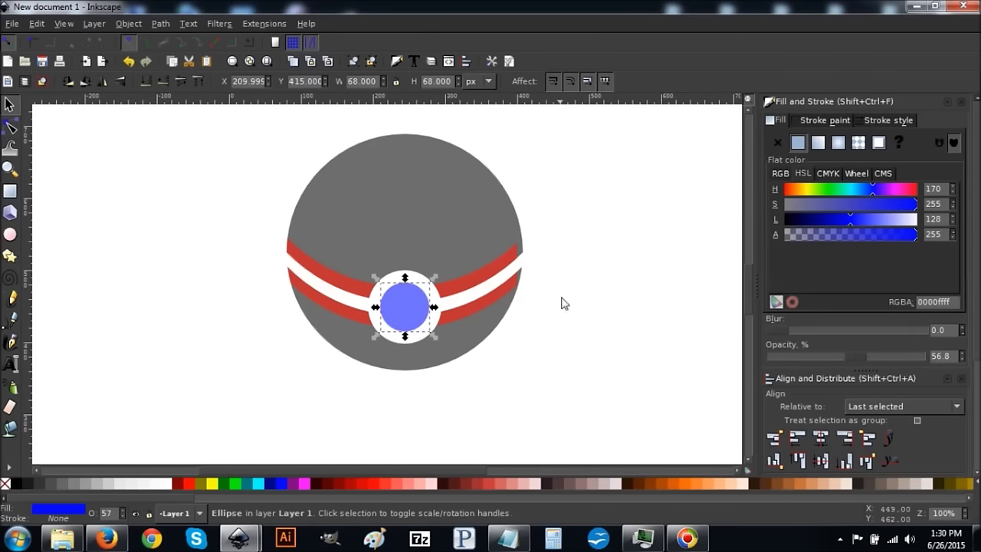
{"action": "left_click", "coordinate": [37, 23]}
{"action": "left_click", "coordinate": [62, 219]}
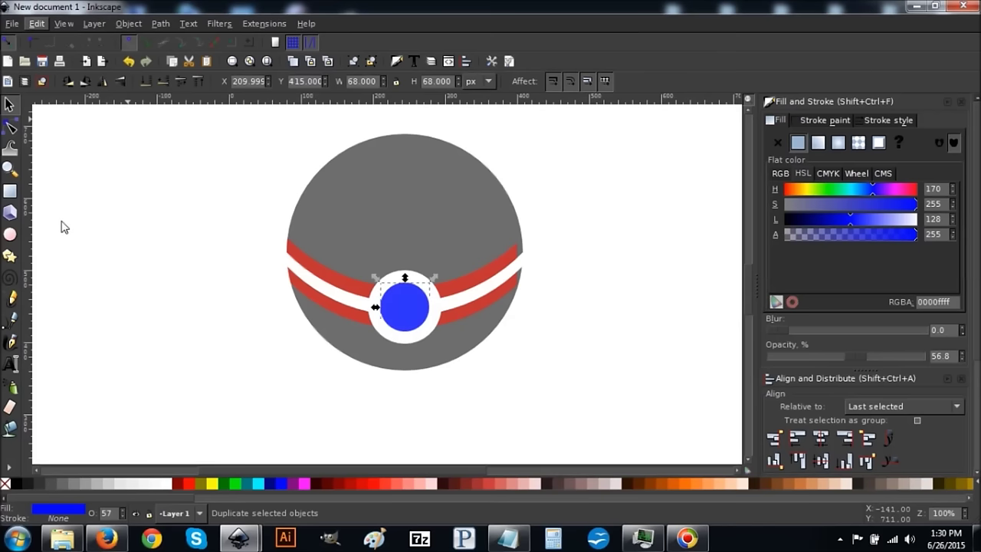
{"action": "left_click", "coordinate": [187, 484]}
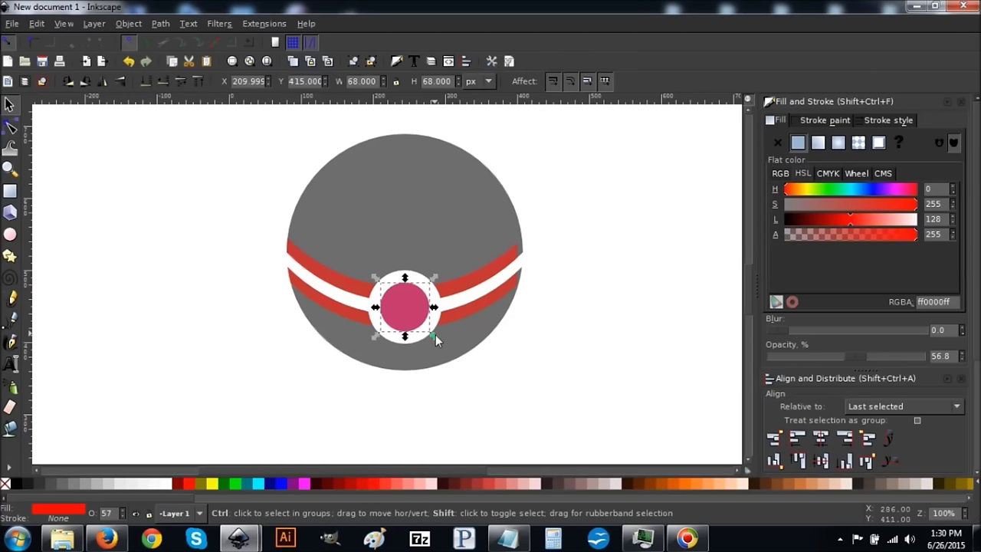
{"action": "left_click_drag", "start_coordinate": [438, 339], "coordinate": [460, 357]}
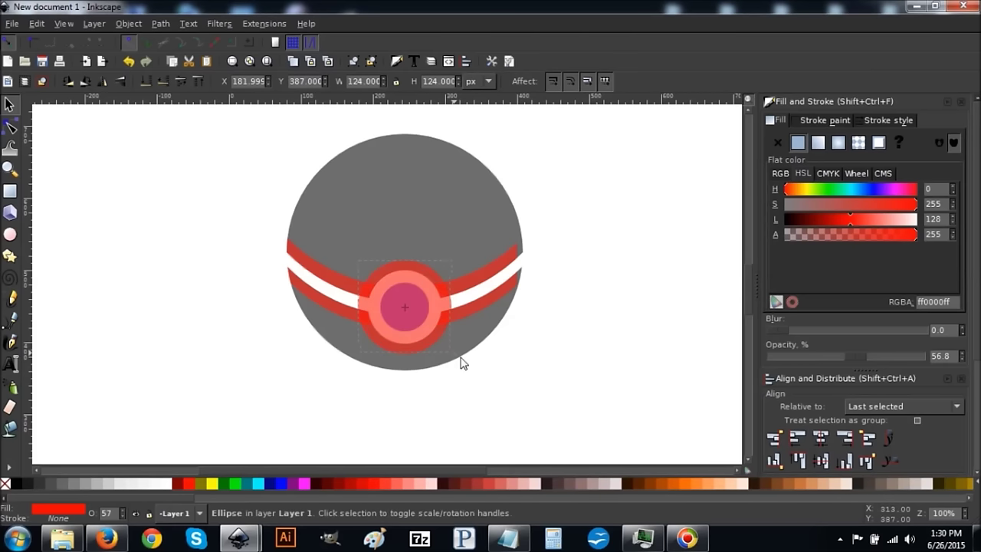
{"action": "left_click_drag", "start_coordinate": [464, 360], "coordinate": [465, 362]}
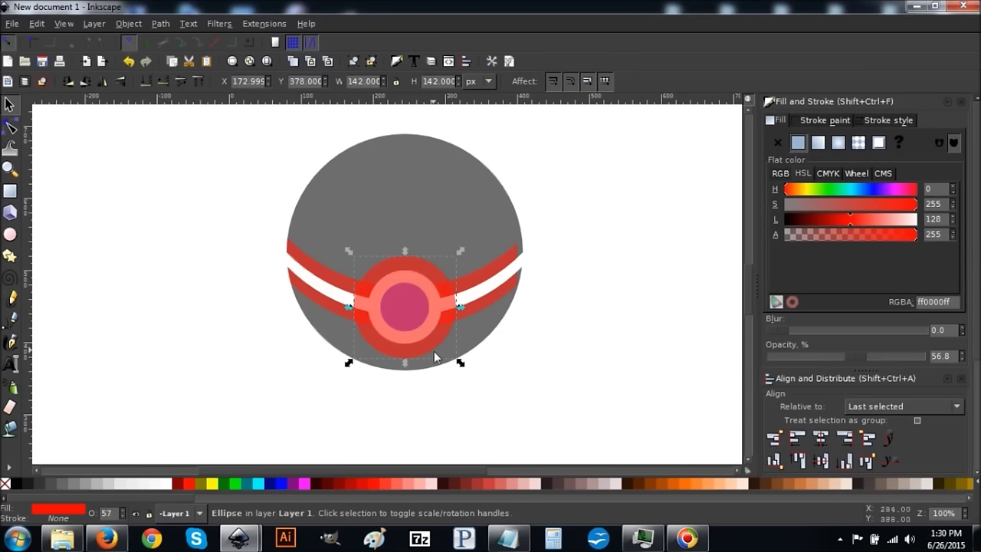
Duplicate the large red circle and intersect the top copy with a duplicate of the sphere's upper gray piece.
{"action": "left_click", "coordinate": [36, 24]}
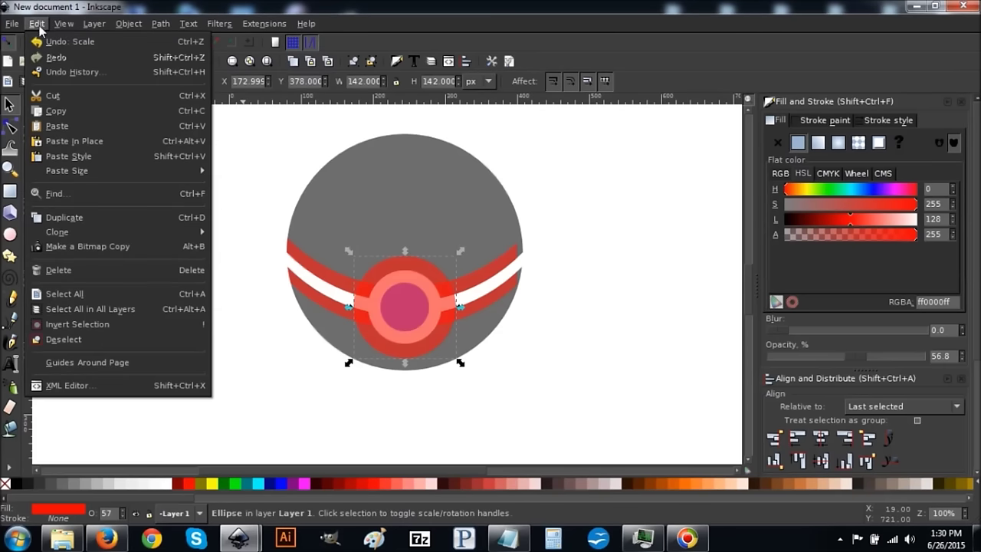
{"action": "left_click", "coordinate": [58, 217]}
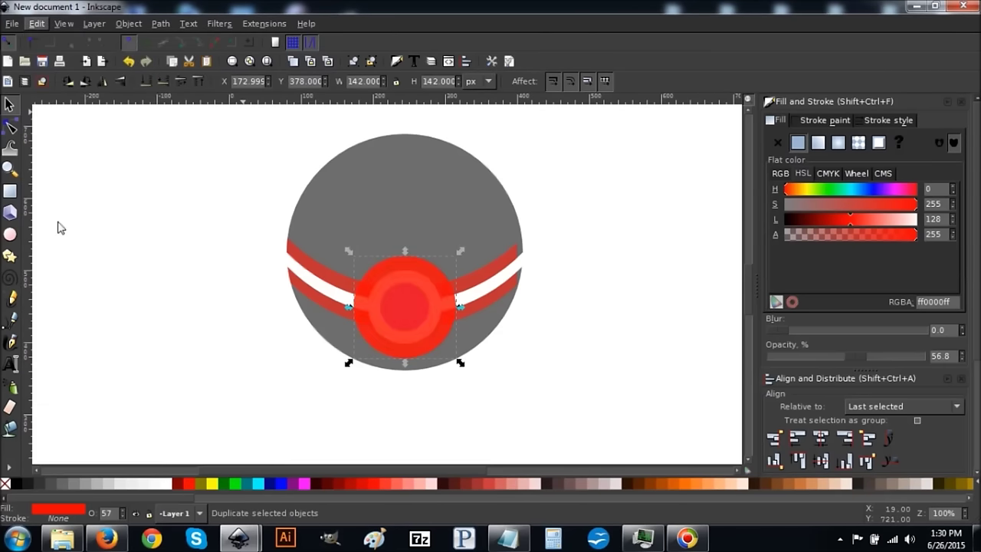
{"action": "left_click", "coordinate": [403, 153]}
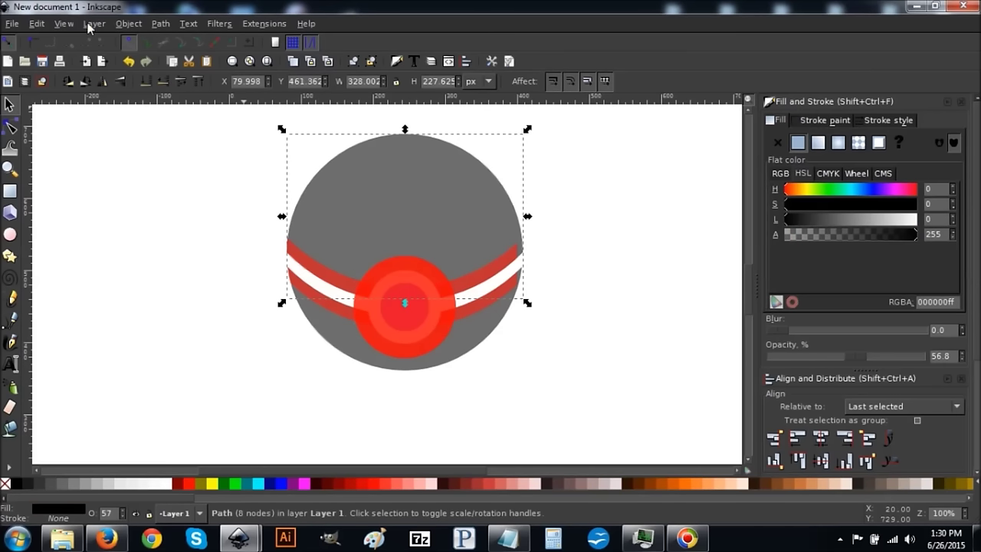
{"action": "left_click", "coordinate": [42, 24]}
{"action": "left_click", "coordinate": [66, 218]}
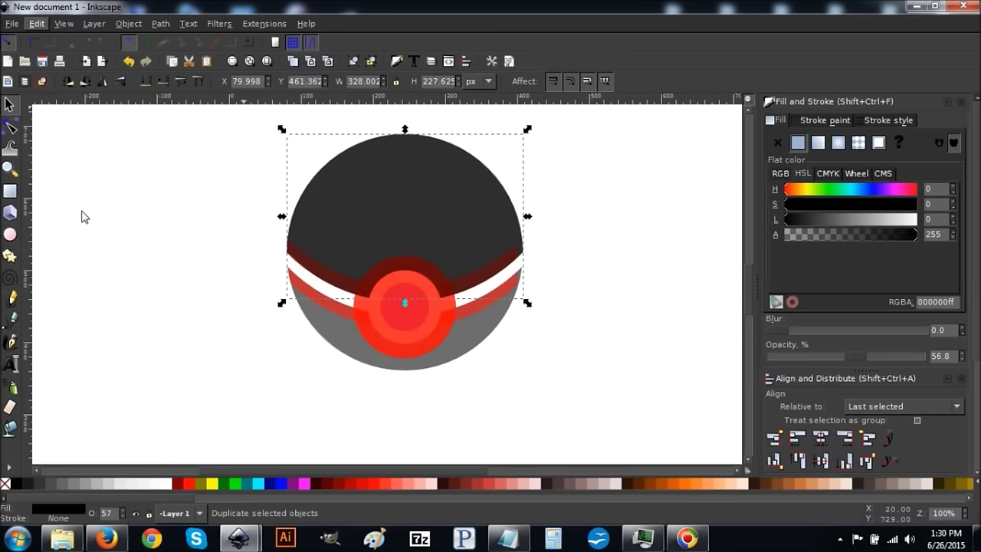
{"action": "left_click", "coordinate": [394, 318], "text": "shift"}
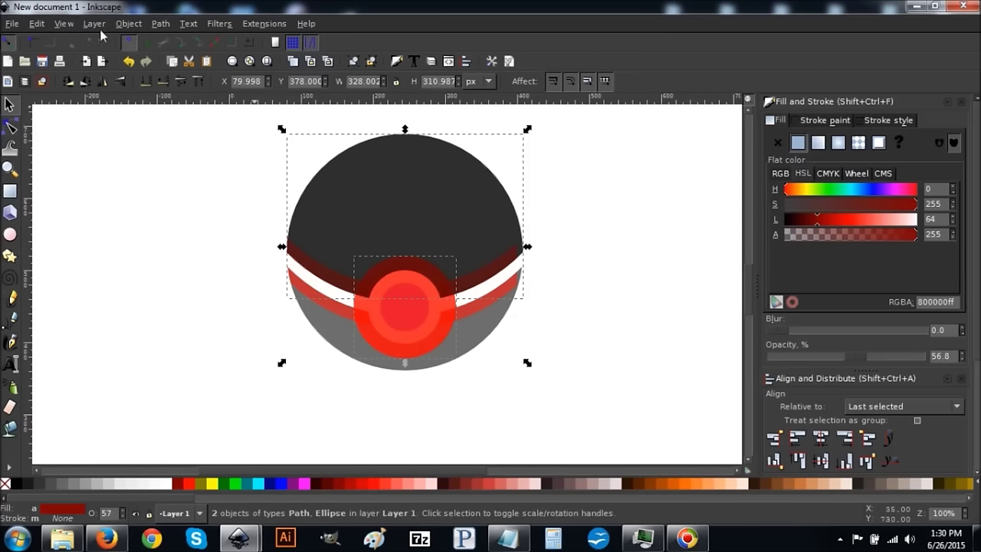
{"action": "left_click", "coordinate": [160, 23]}
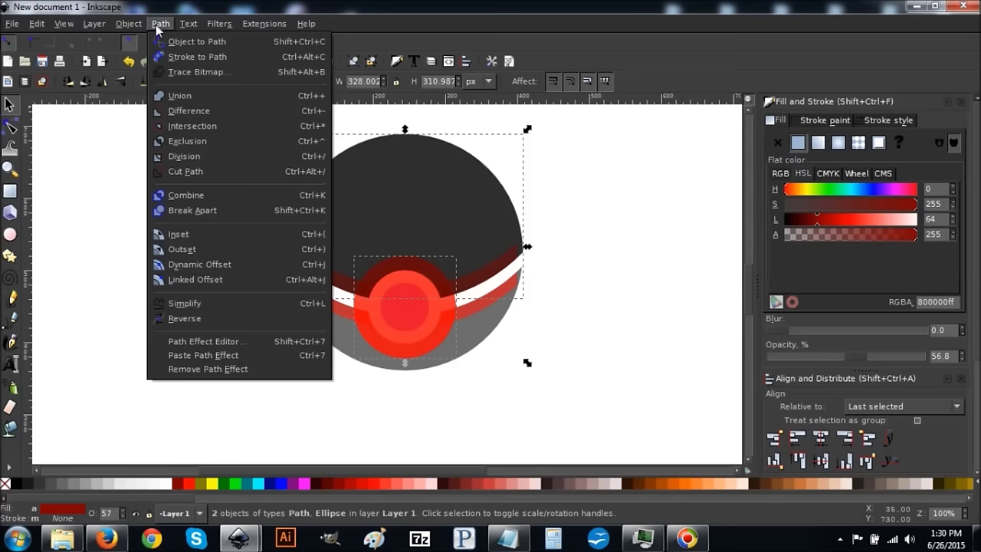
{"action": "left_click", "coordinate": [191, 124]}
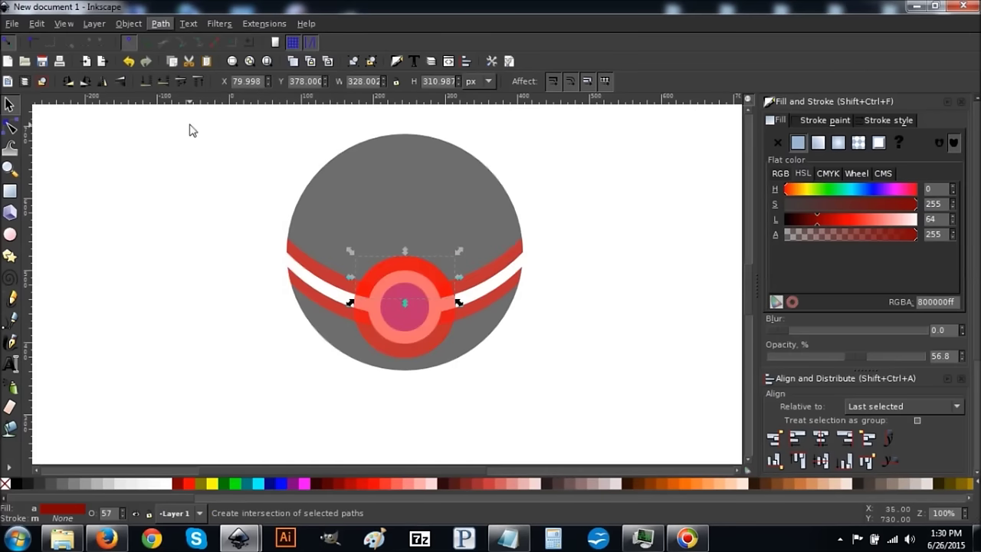
Duplicate the sphere's lower gray piece and intersect the duplicate with the remaining large red circle.
{"action": "left_click", "coordinate": [412, 324]}
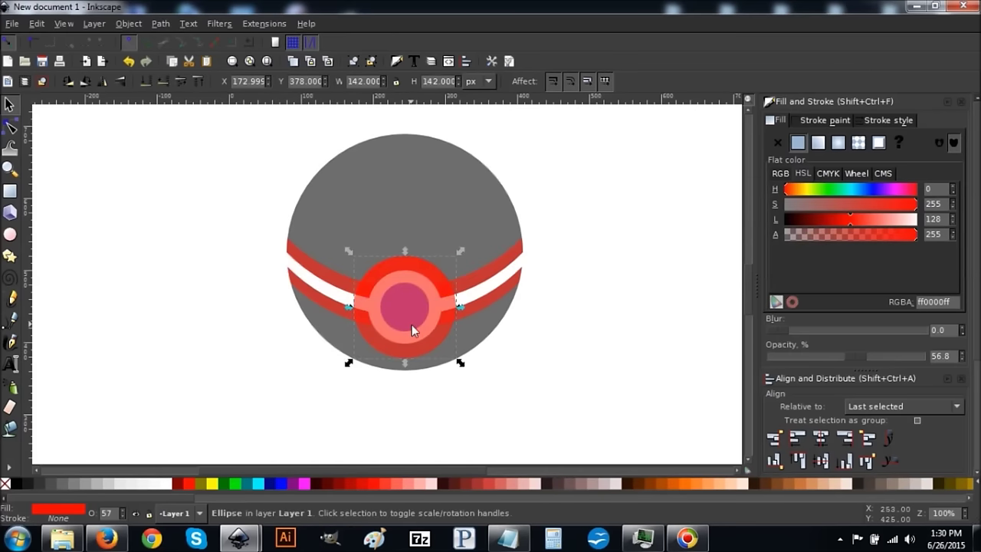
{"action": "left_click", "coordinate": [333, 334]}
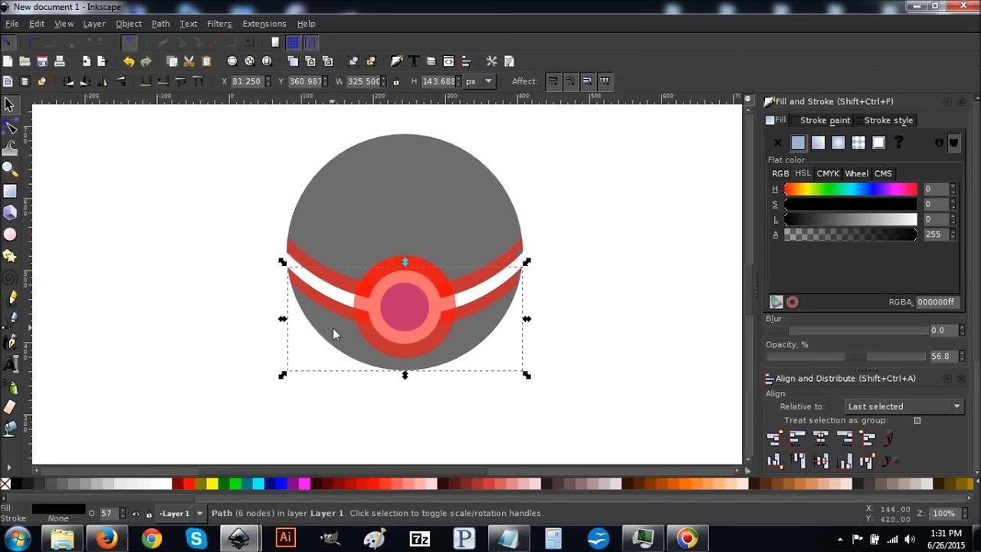
{"action": "left_click", "coordinate": [36, 23]}
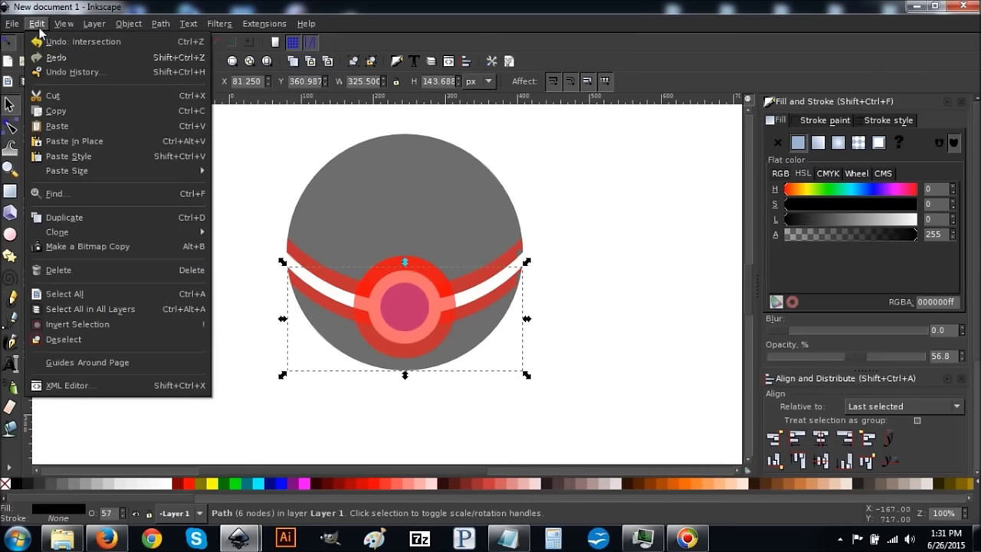
{"action": "left_click", "coordinate": [58, 218]}
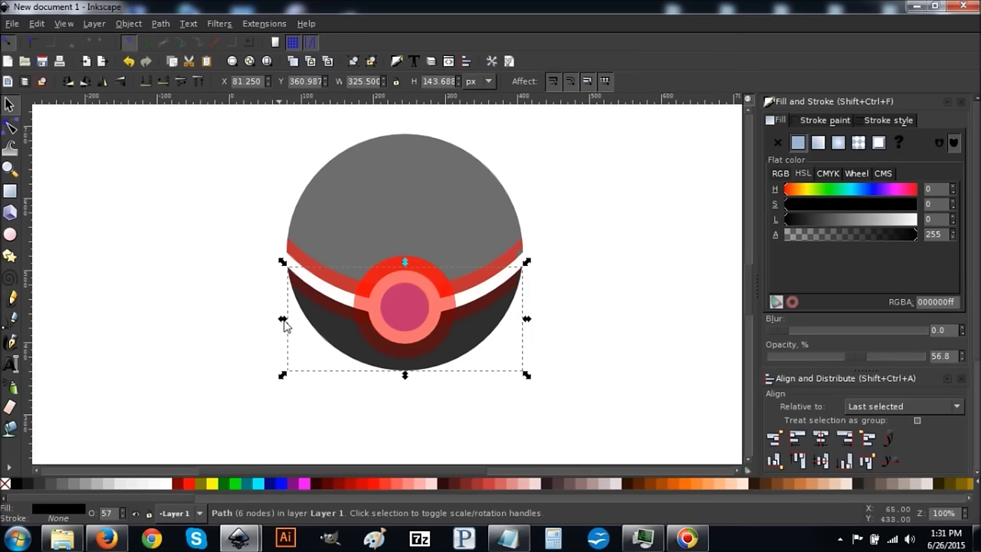
{"action": "left_click", "coordinate": [410, 307], "text": "shift"}
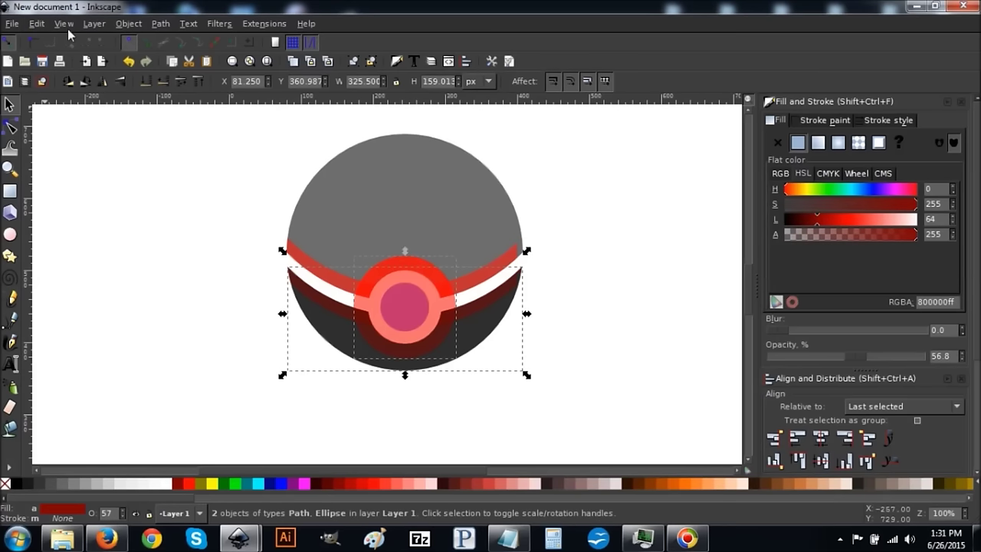
{"action": "left_click", "coordinate": [160, 24]}
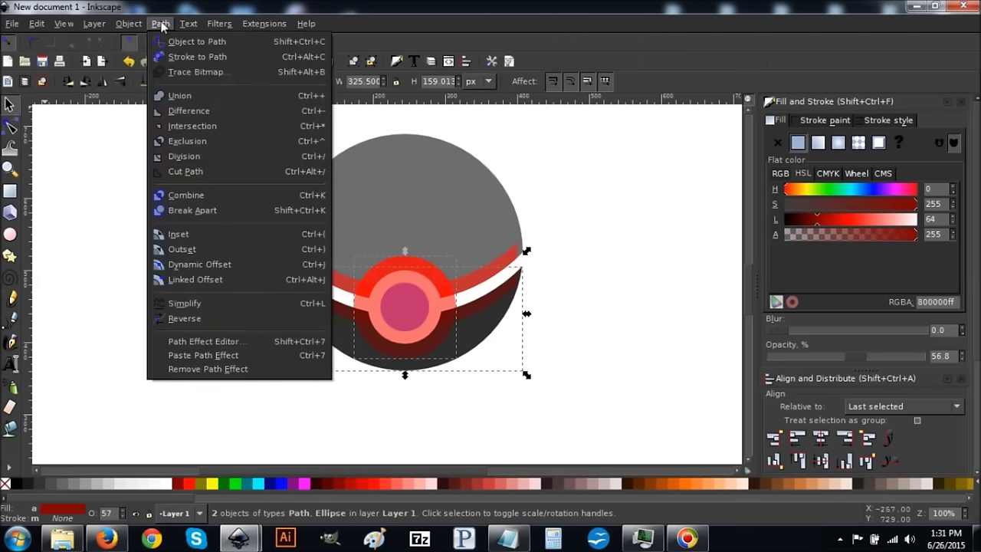
{"action": "left_click", "coordinate": [174, 126]}
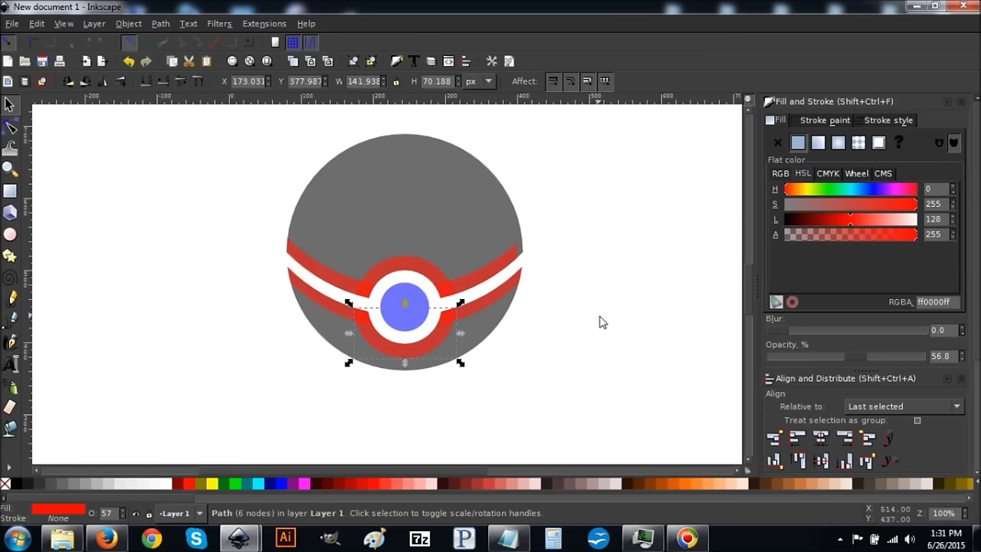
Unite the upper red arc around the button with the upper red band, then test-move the merged shape and undo the move.
{"action": "left_click", "coordinate": [405, 268]}
{"action": "key", "text": "shift"}
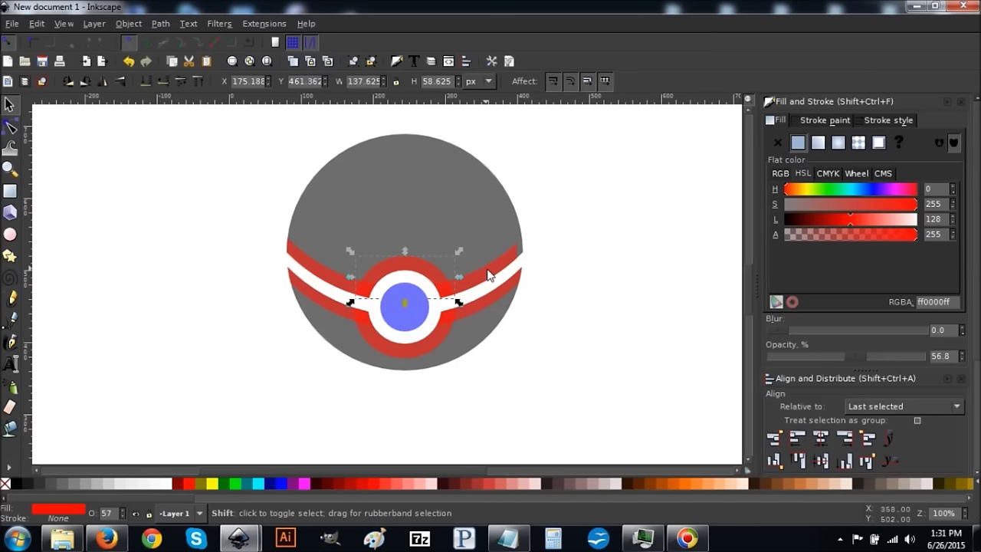
{"action": "left_click", "coordinate": [490, 276], "text": "shift"}
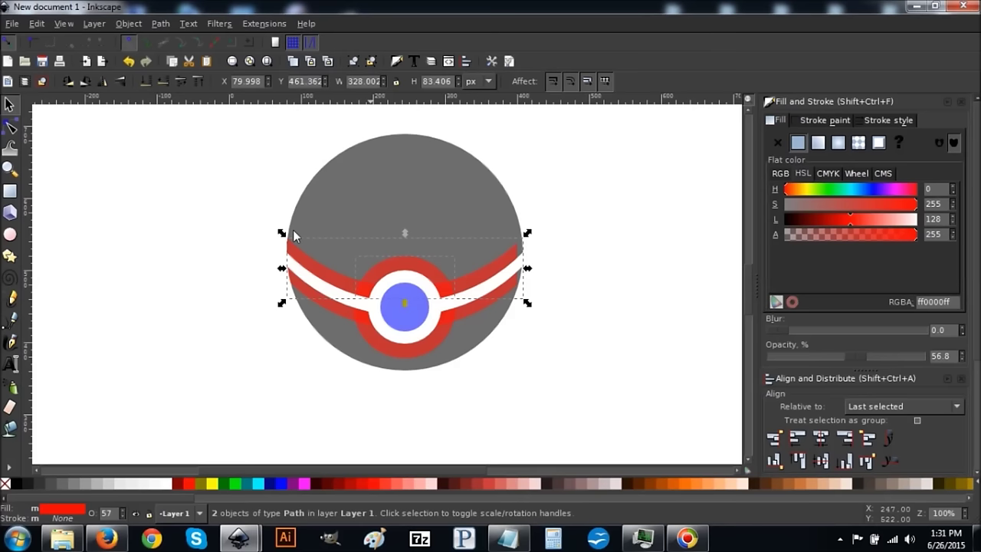
{"action": "left_click", "coordinate": [161, 24]}
{"action": "left_click", "coordinate": [180, 95]}
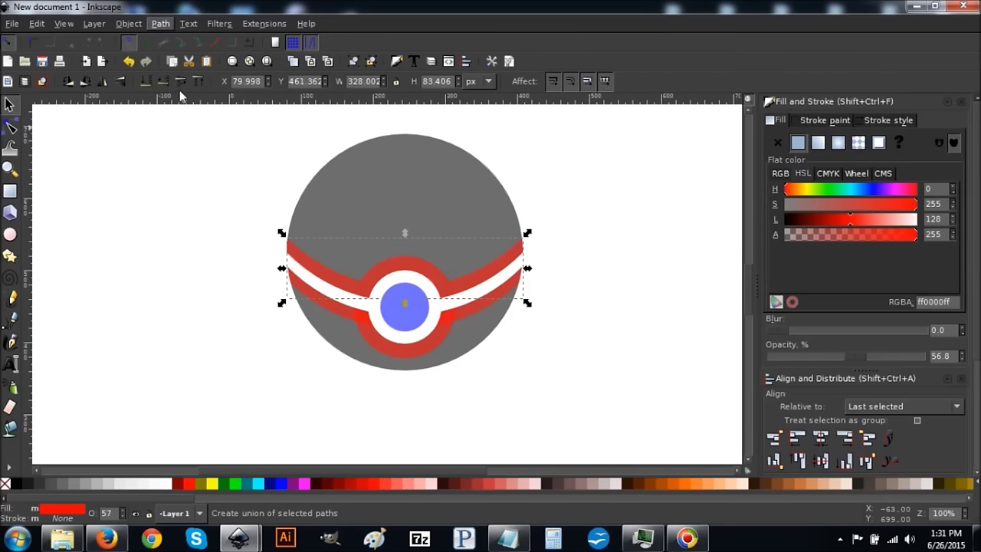
{"action": "left_click_drag", "start_coordinate": [463, 294], "coordinate": [364, 222]}
{"action": "left_click", "coordinate": [128, 61]}
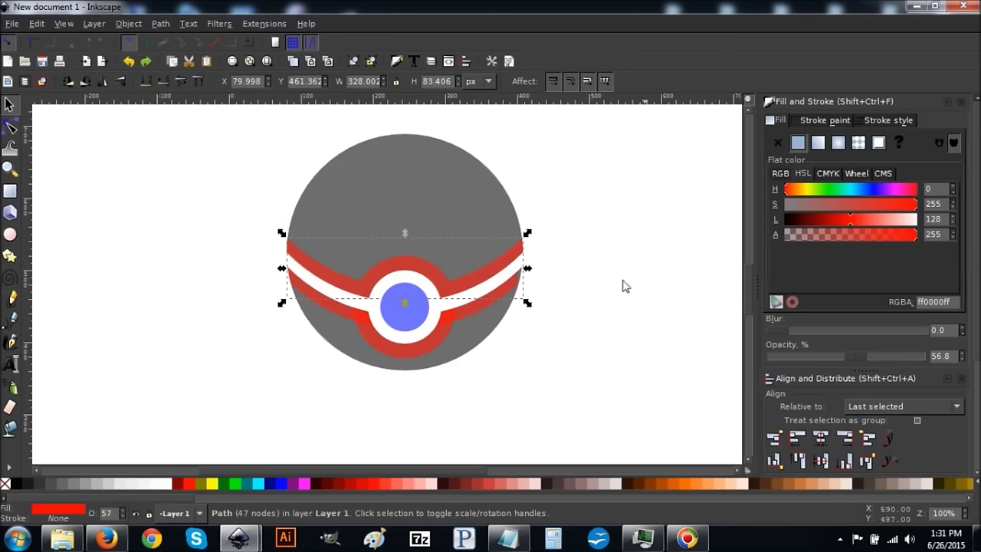
Unite the lower red arc with the lower red band, test-move the merged shape, undo the move and clear the selection.
{"action": "left_click", "coordinate": [410, 353]}
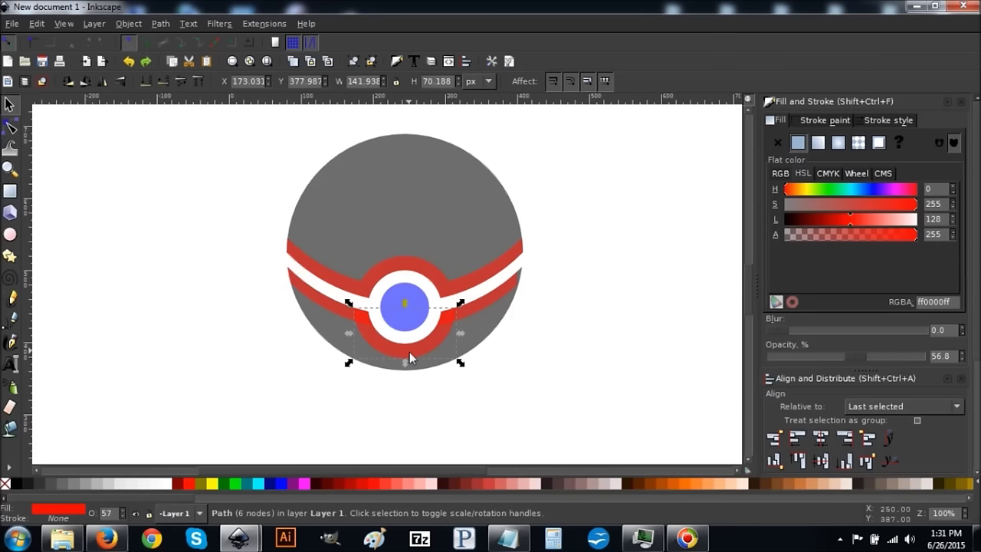
{"action": "left_click", "coordinate": [504, 301], "text": "shift"}
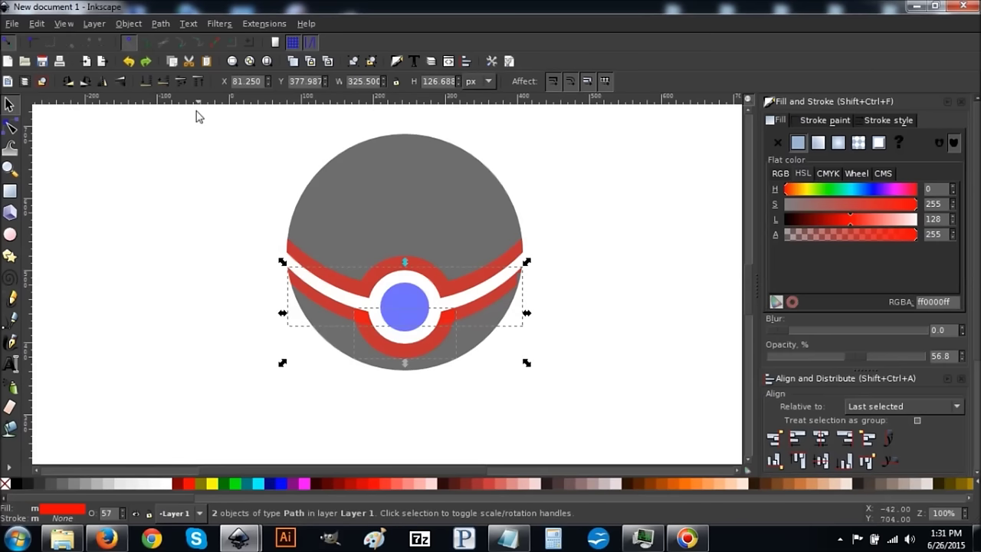
{"action": "left_click", "coordinate": [161, 23]}
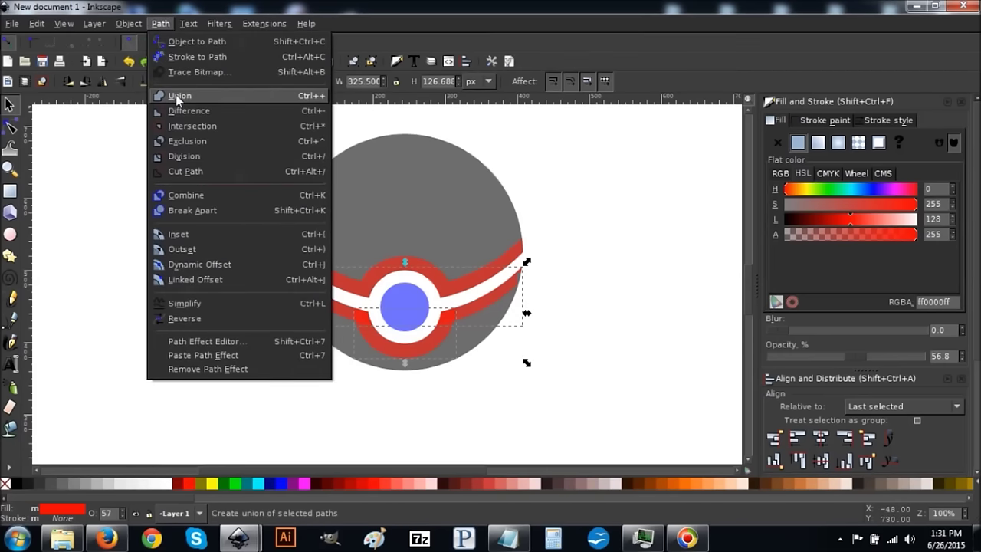
{"action": "left_click", "coordinate": [175, 95]}
{"action": "left_click_drag", "start_coordinate": [485, 311], "coordinate": [416, 351]}
{"action": "left_click", "coordinate": [128, 62]}
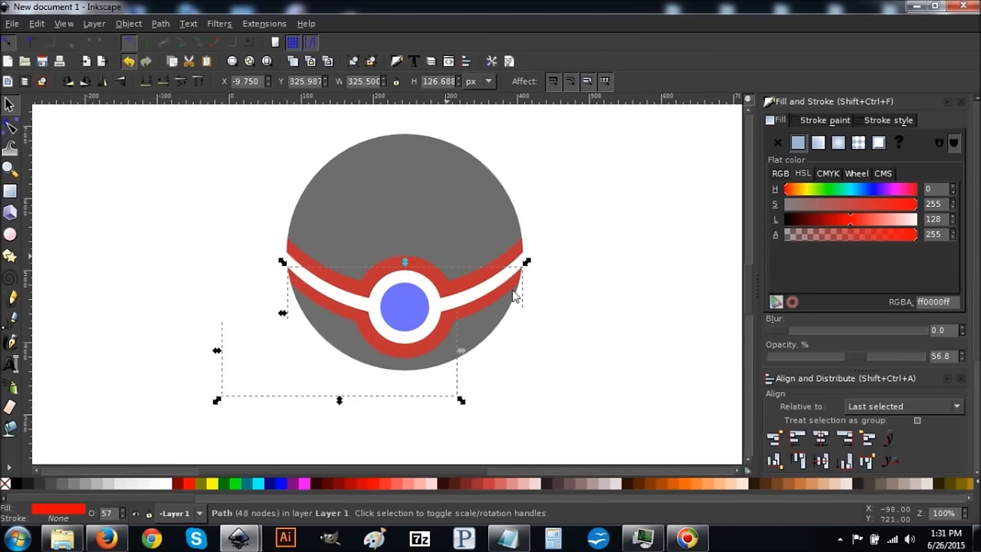
{"action": "left_click", "coordinate": [567, 309]}
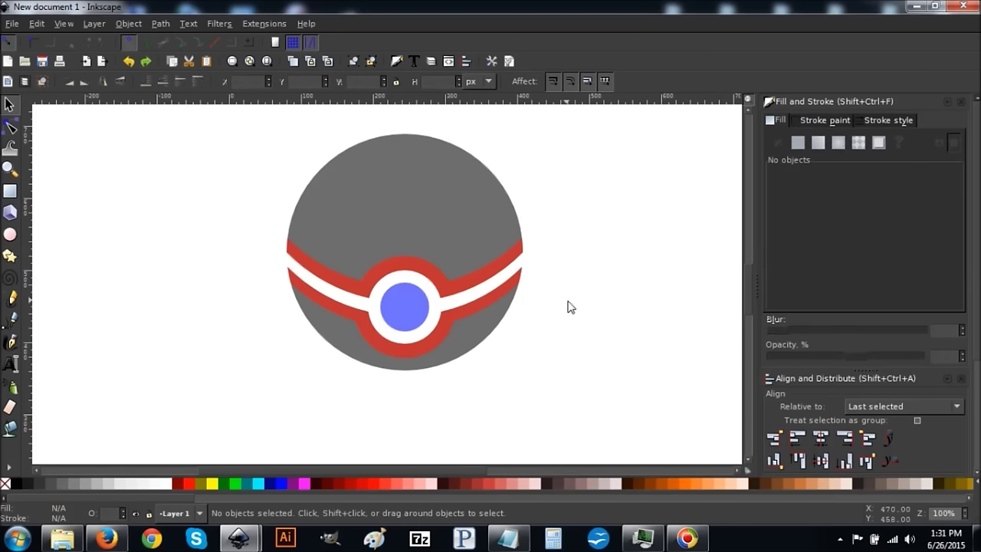
Unite the sphere's upper and lower gray pieces into one path and set its opacity to 100%.
{"action": "left_click", "coordinate": [474, 347]}
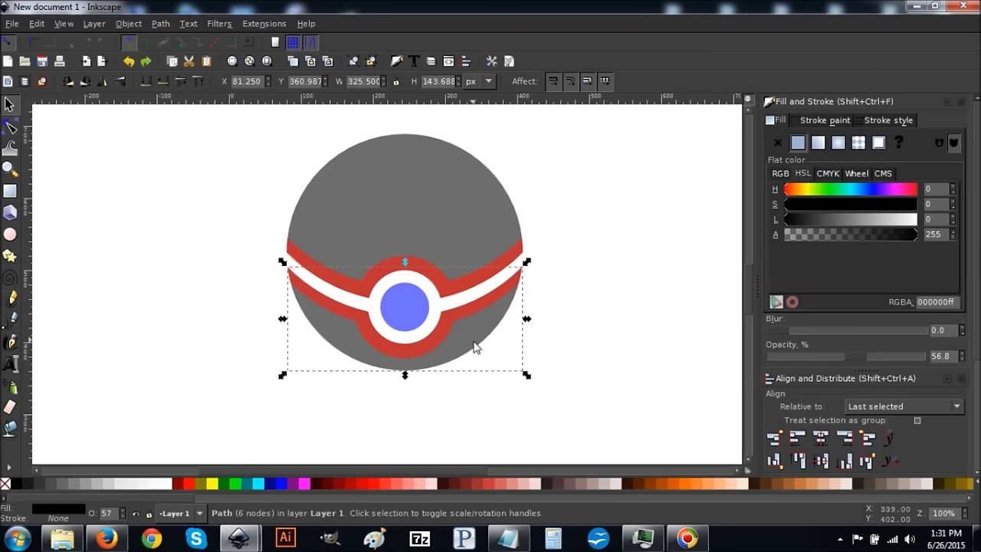
{"action": "left_click", "coordinate": [441, 177], "text": "shift"}
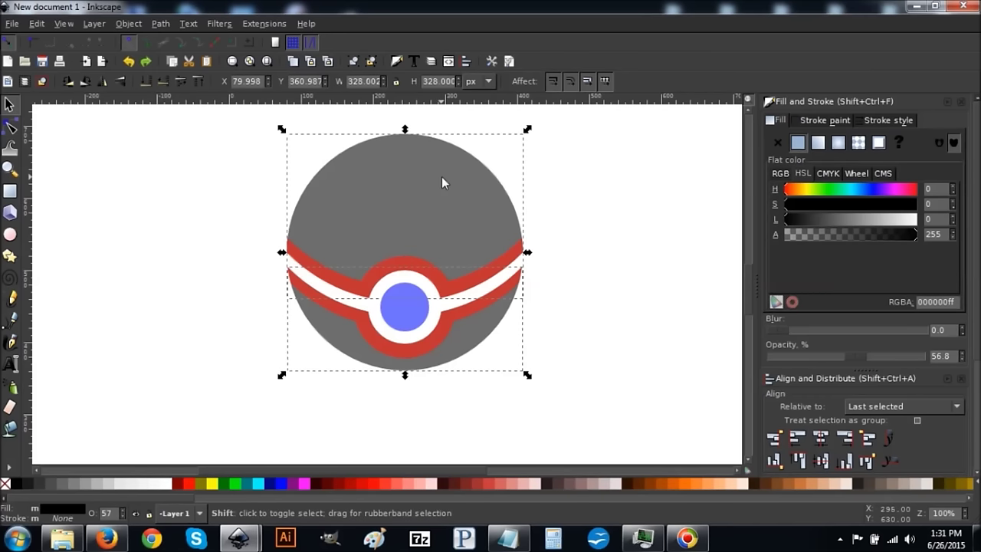
{"action": "left_click", "coordinate": [162, 28]}
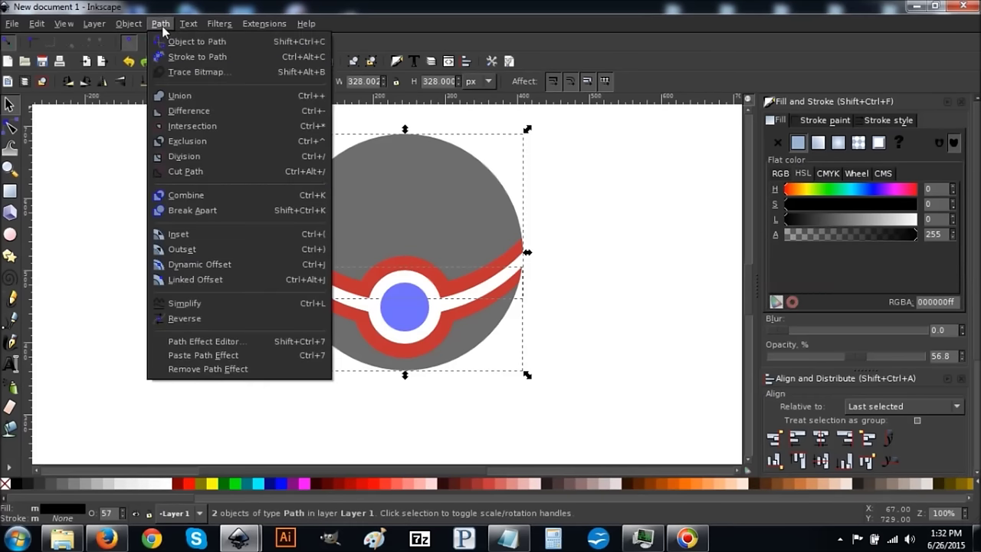
{"action": "left_click", "coordinate": [178, 95]}
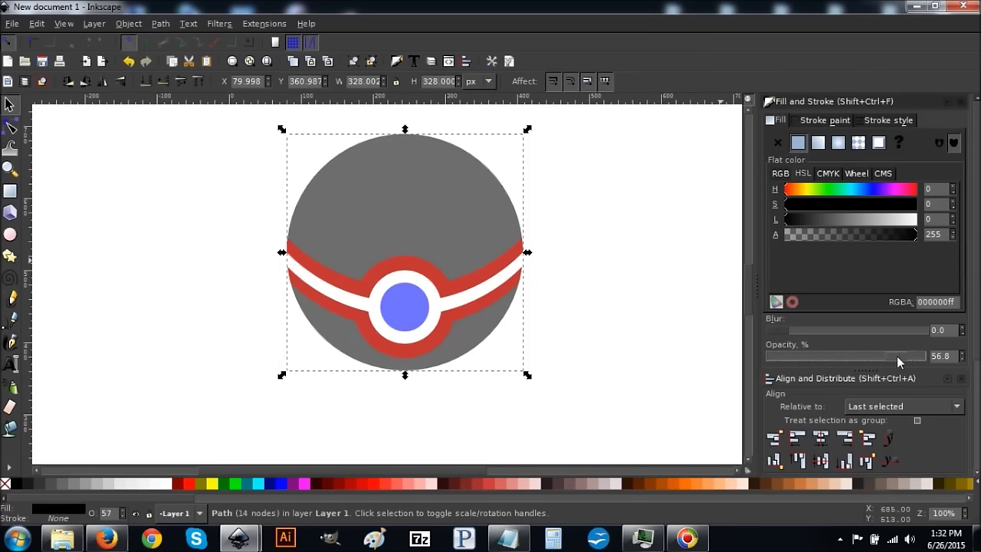
{"action": "left_click_drag", "start_coordinate": [897, 356], "coordinate": [946, 359]}
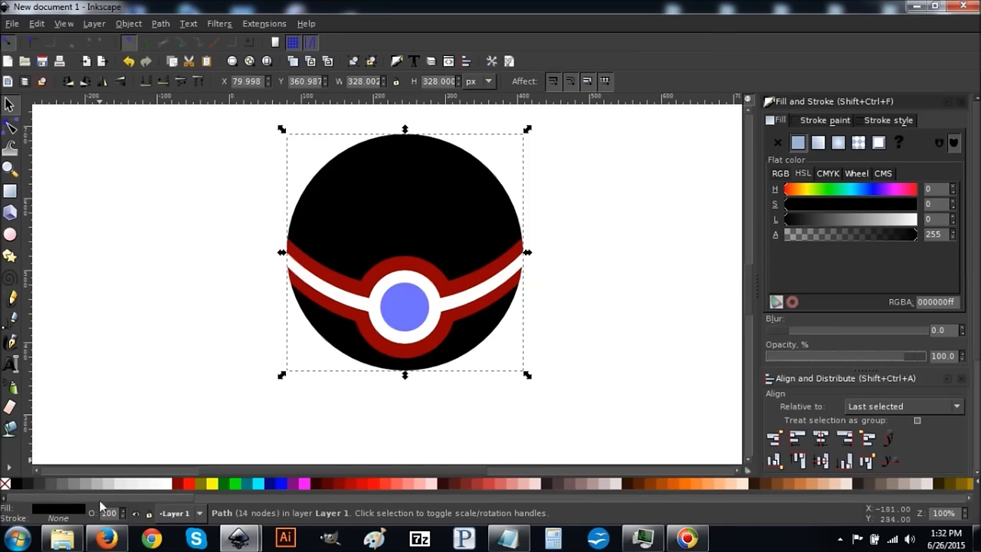
Try several blue swatches on the united sphere path and settle on the flat fill 0088aa.
{"action": "left_click_drag", "start_coordinate": [107, 495], "coordinate": [575, 492]}
{"action": "left_click", "coordinate": [480, 486]}
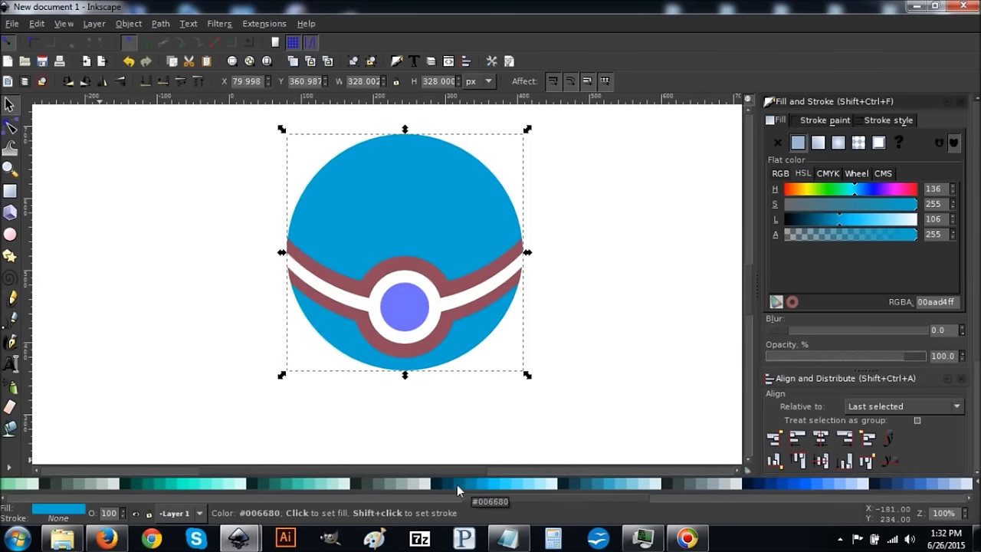
{"action": "left_click", "coordinate": [449, 484]}
{"action": "left_click", "coordinate": [507, 483]}
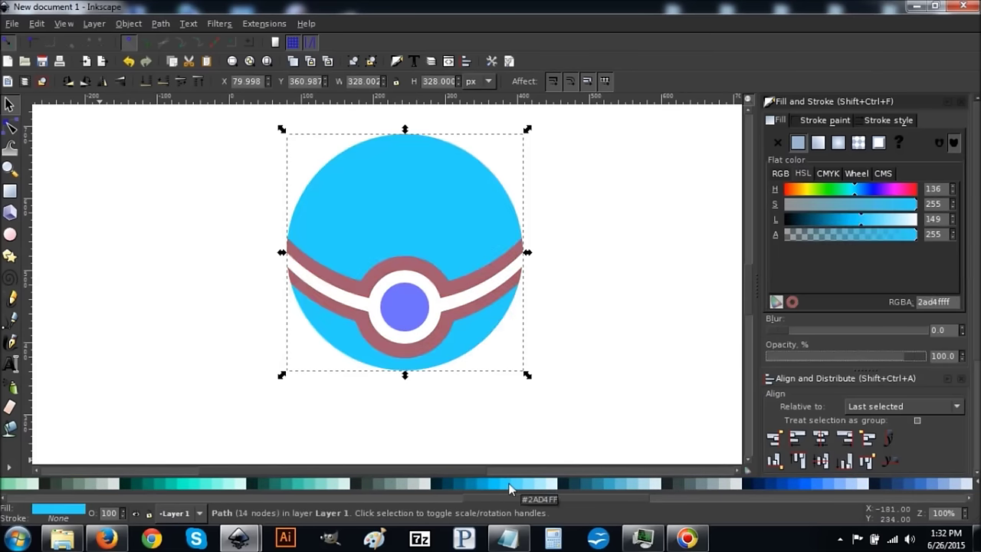
{"action": "left_click", "coordinate": [478, 485]}
{"action": "left_click", "coordinate": [472, 484]}
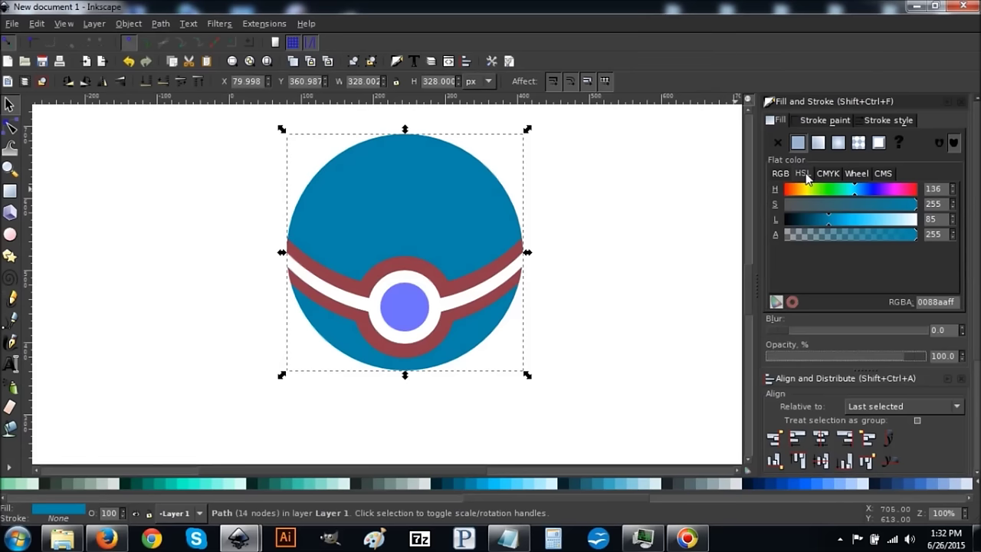
{"action": "left_click", "coordinate": [782, 174]}
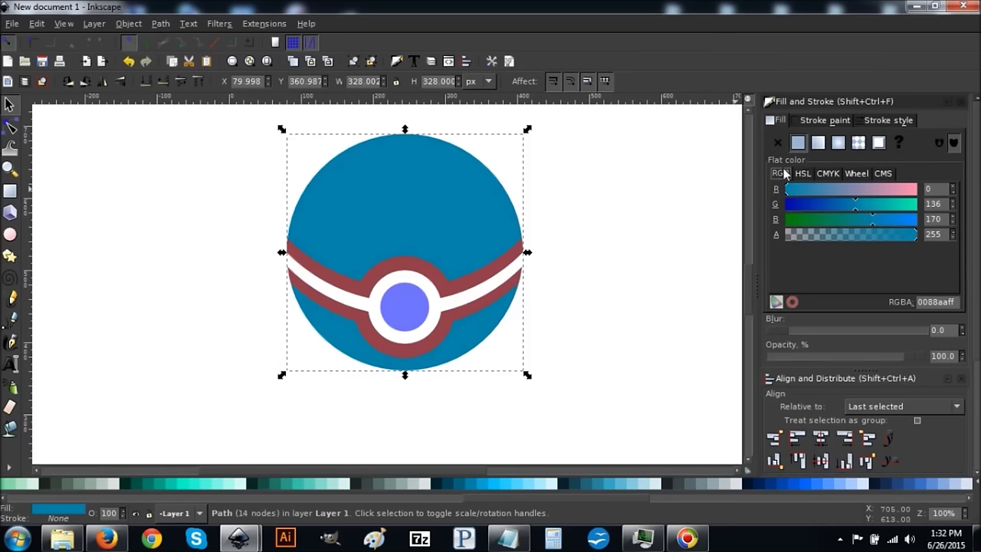
{"action": "left_click", "coordinate": [817, 175]}
{"action": "left_click", "coordinate": [803, 174]}
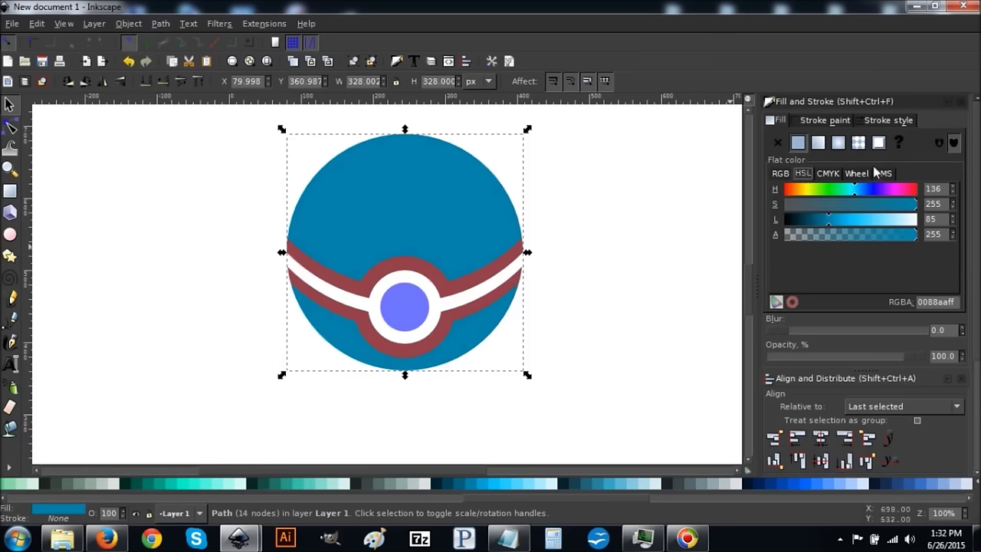
Give the sphere a radial gradient fill, add a middle stop, and set the centre stop's lightness to 207.
{"action": "left_click", "coordinate": [838, 143]}
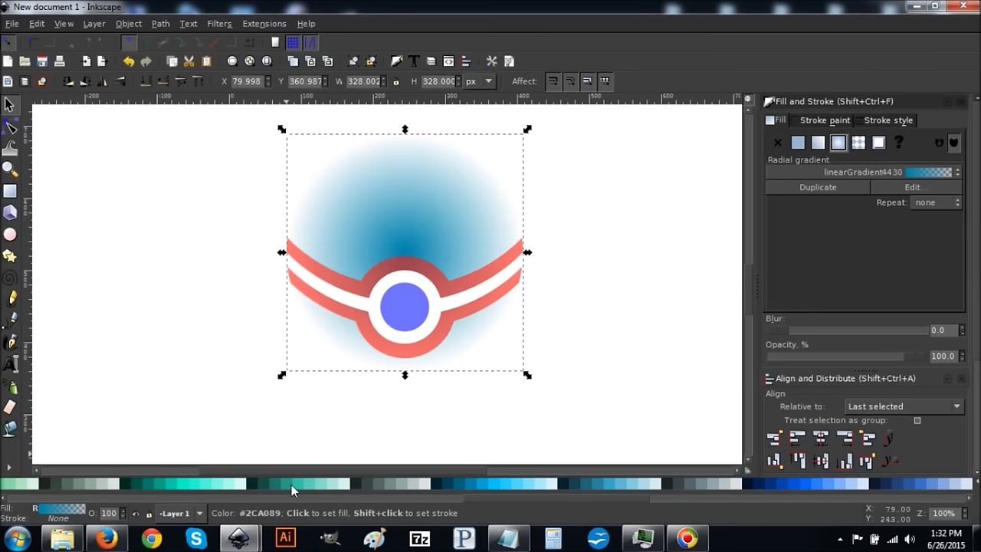
{"action": "left_click", "coordinate": [891, 188]}
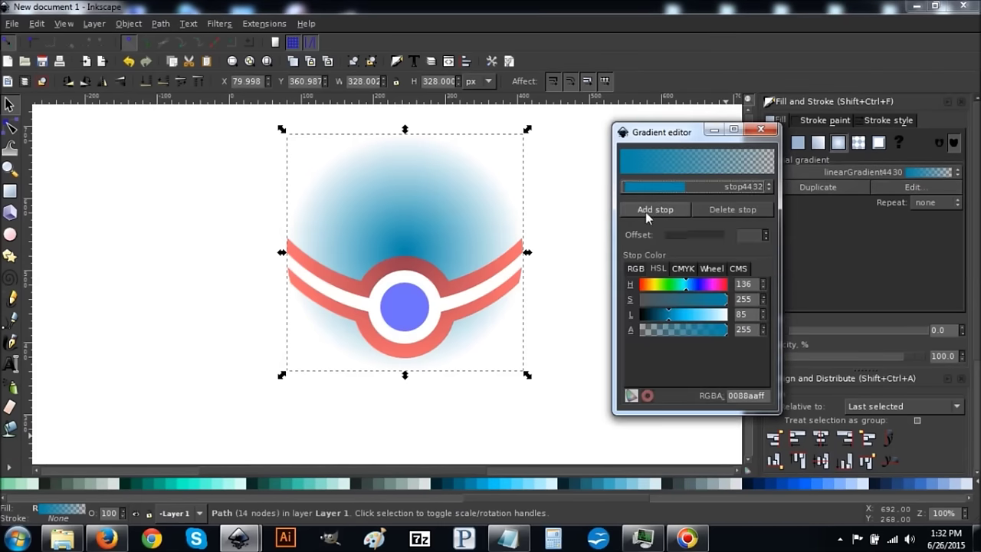
{"action": "left_click", "coordinate": [646, 211]}
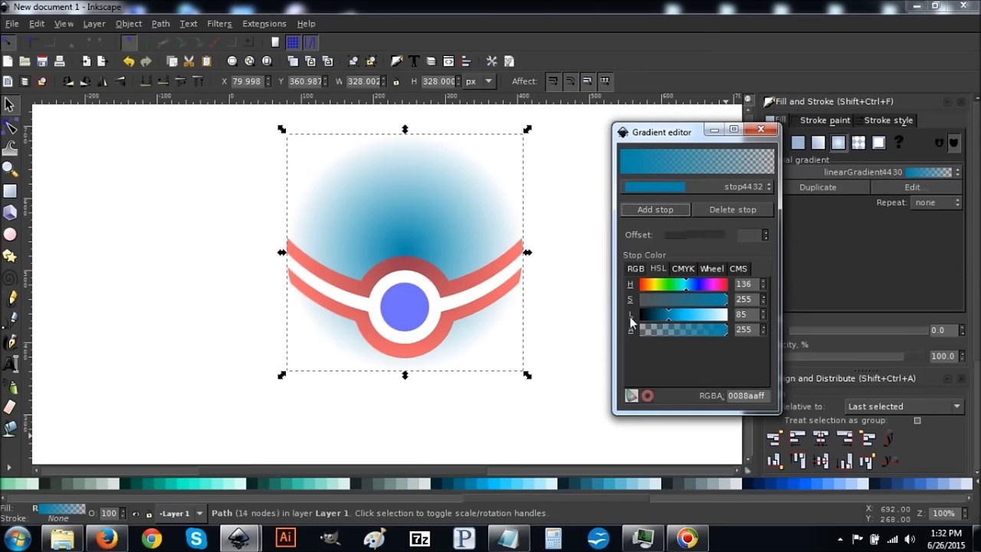
{"action": "left_click_drag", "start_coordinate": [669, 314], "coordinate": [713, 319]}
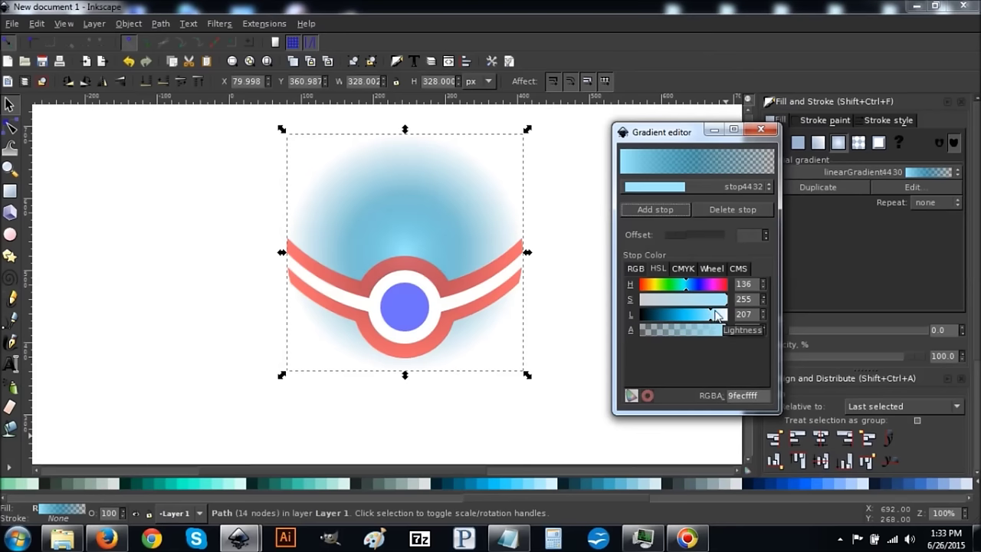
Make the gradient's middle stop fully opaque with an alpha of 255.
{"action": "left_click", "coordinate": [712, 186]}
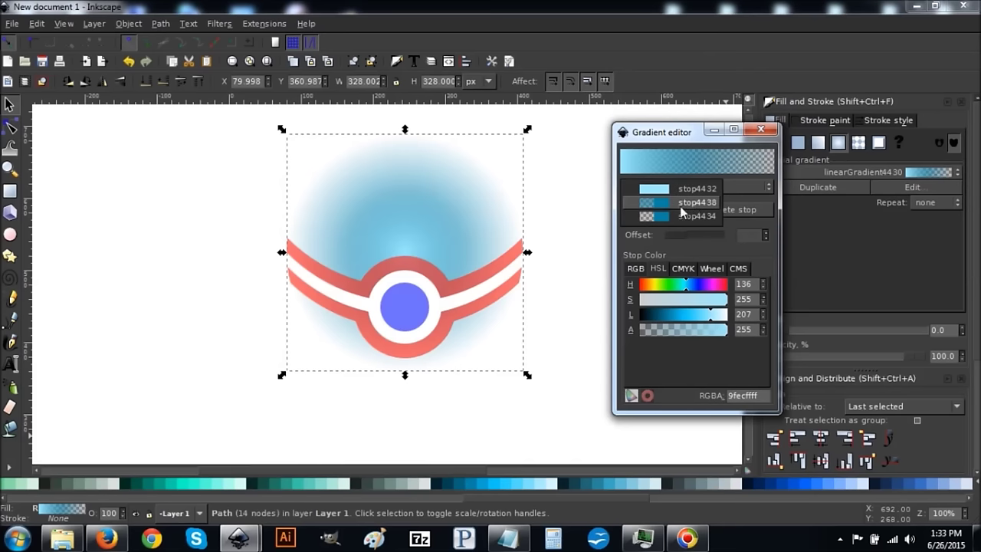
{"action": "left_click", "coordinate": [681, 204]}
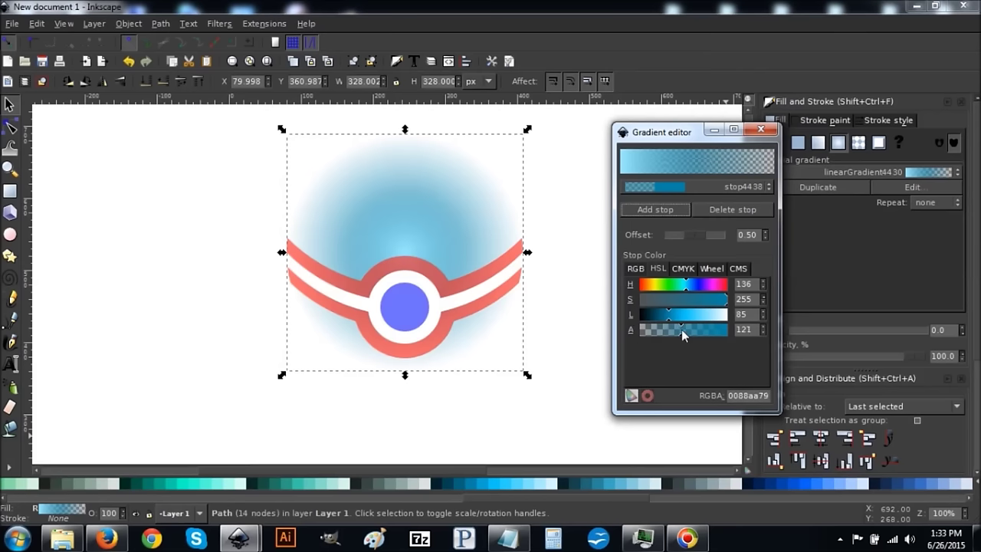
{"action": "left_click_drag", "start_coordinate": [684, 330], "coordinate": [745, 329]}
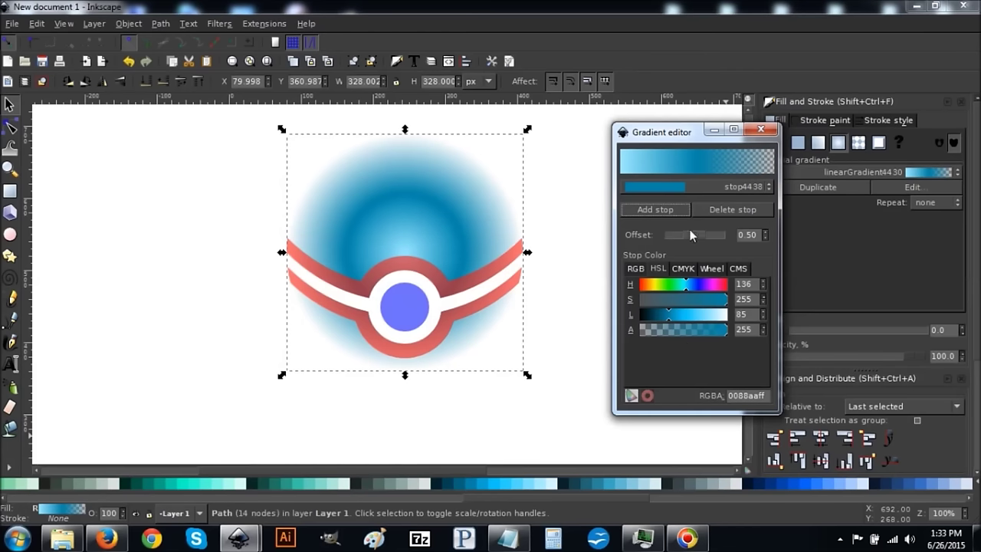
Set the gradient's outer stop to alpha 255 and lightness 21, and close the gradient editor.
{"action": "left_click", "coordinate": [701, 187]}
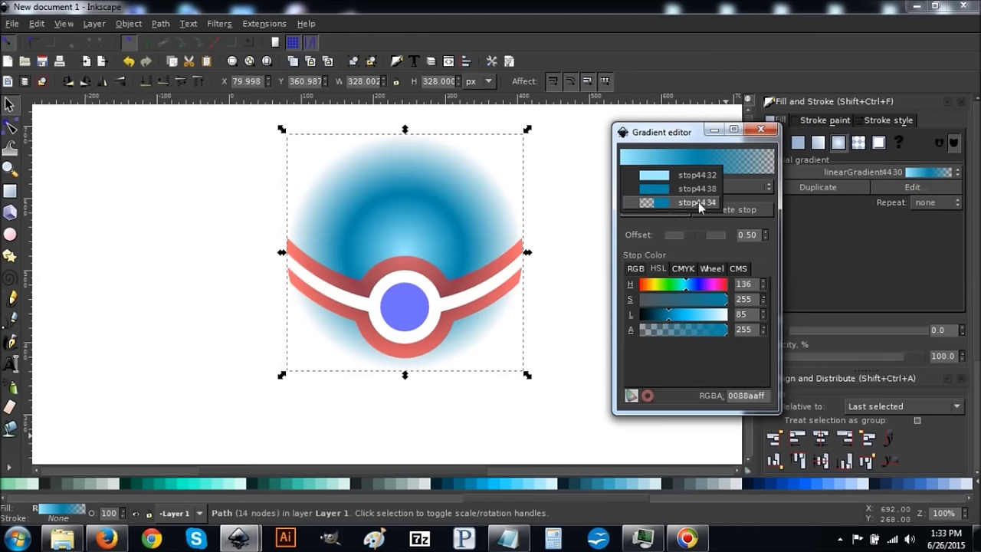
{"action": "left_click", "coordinate": [698, 202]}
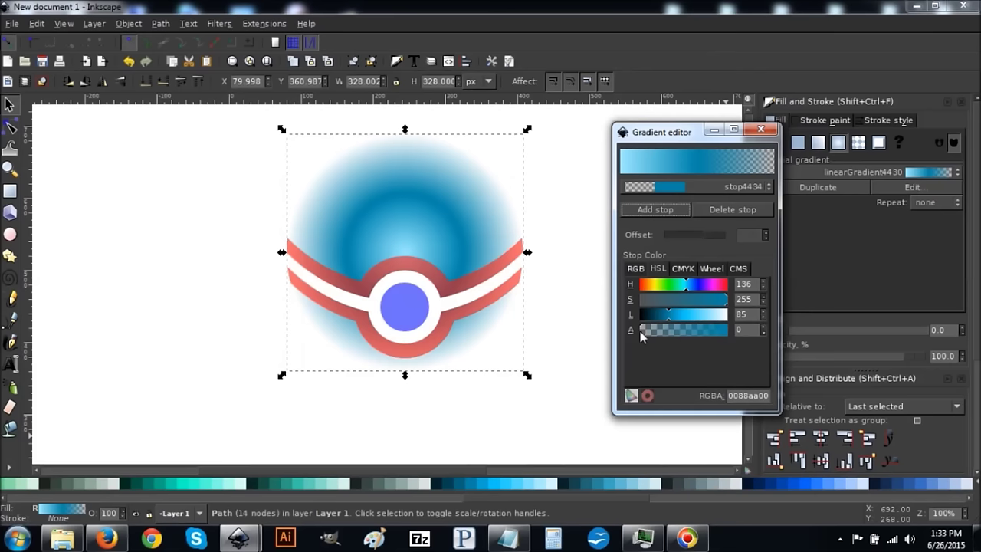
{"action": "left_click_drag", "start_coordinate": [641, 331], "coordinate": [731, 332]}
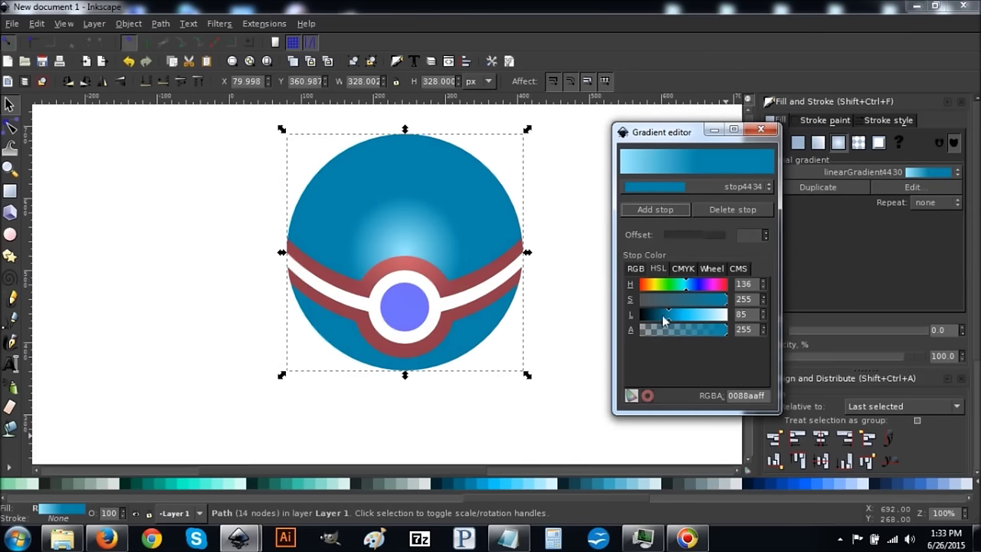
{"action": "left_click_drag", "start_coordinate": [669, 317], "coordinate": [647, 317]}
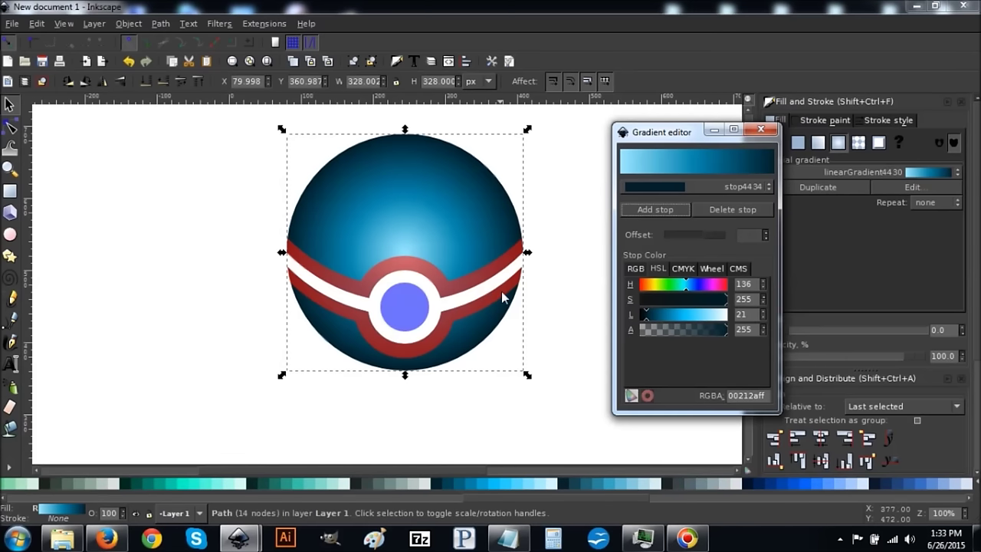
{"action": "left_click", "coordinate": [760, 130]}
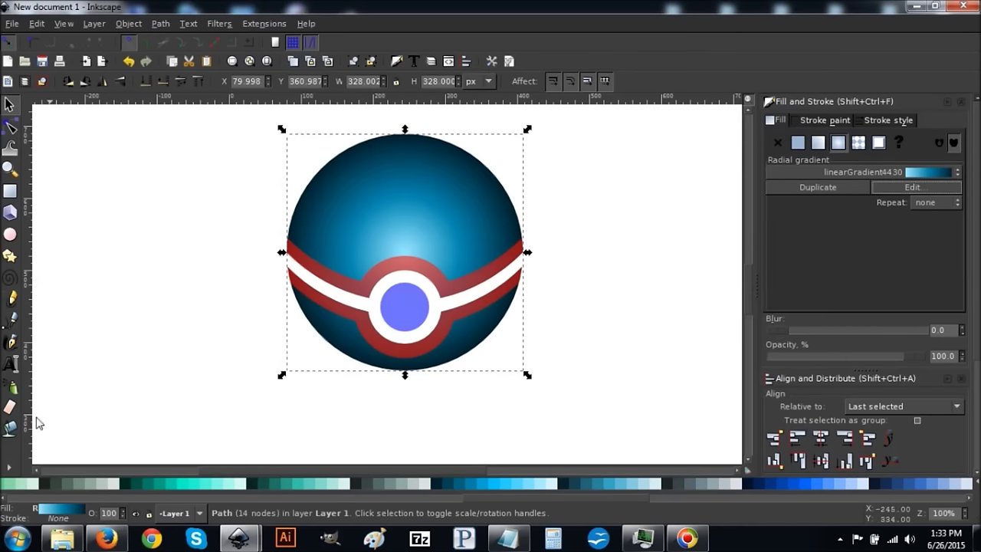
With the Gradient tool, move the sphere's gradient centre toward its right side and shift the middle stop farther outward.
{"action": "left_click", "coordinate": [9, 469]}
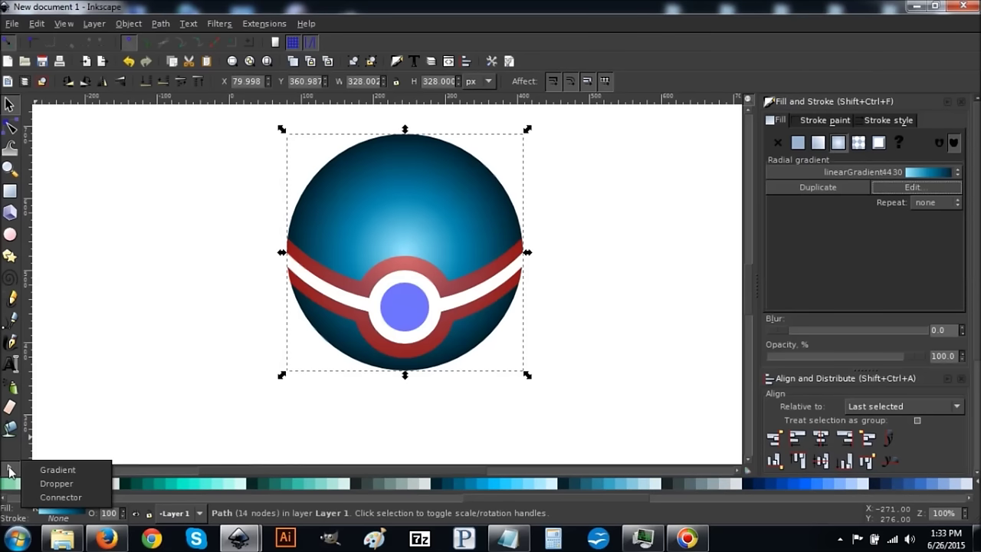
{"action": "left_click", "coordinate": [9, 469]}
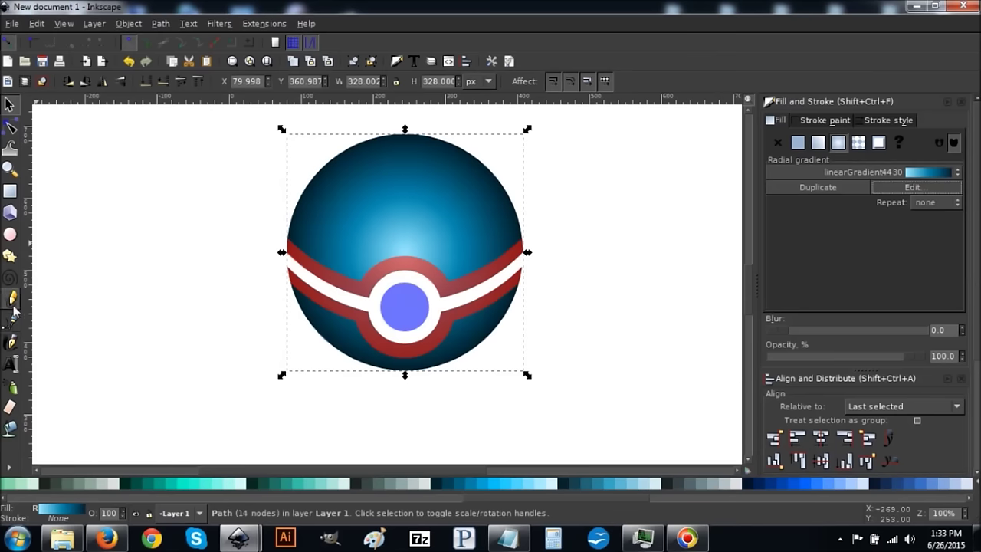
{"action": "left_click", "coordinate": [9, 469]}
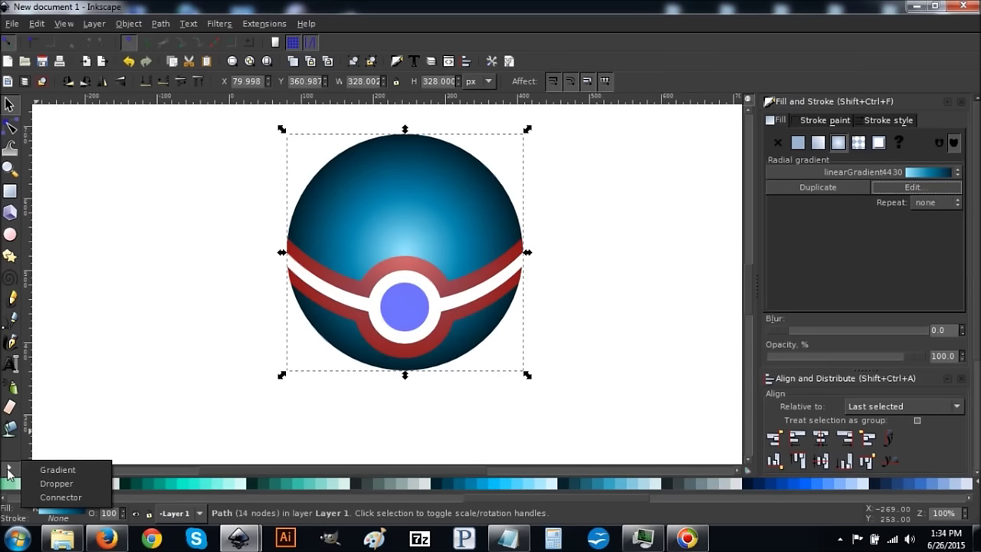
{"action": "left_click", "coordinate": [46, 470]}
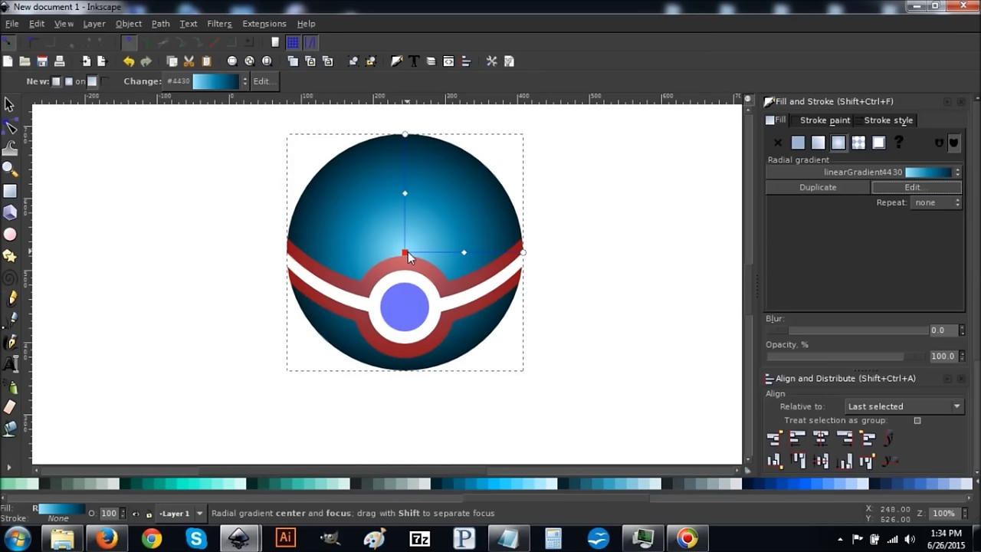
{"action": "left_click_drag", "start_coordinate": [408, 253], "coordinate": [464, 242]}
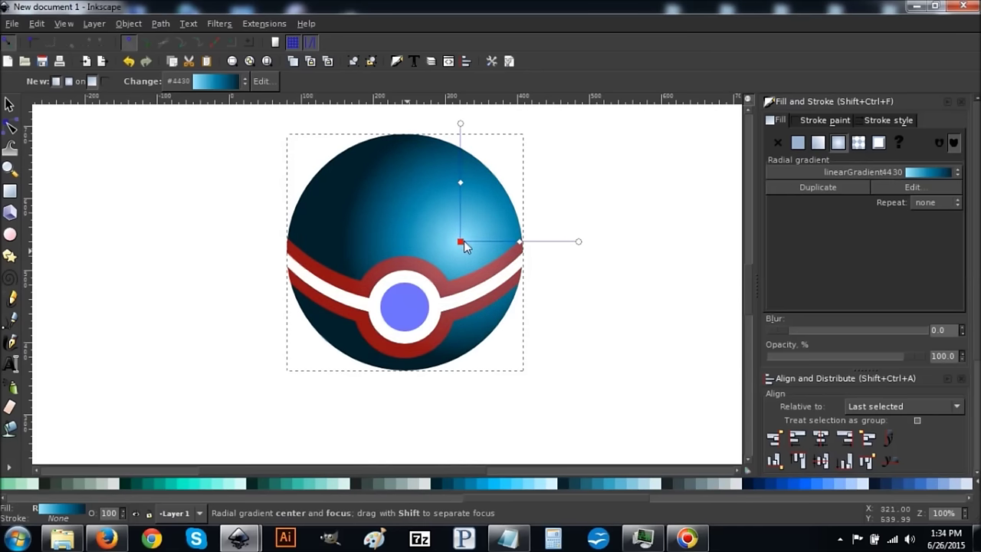
{"action": "left_click_drag", "start_coordinate": [463, 241], "coordinate": [540, 250]}
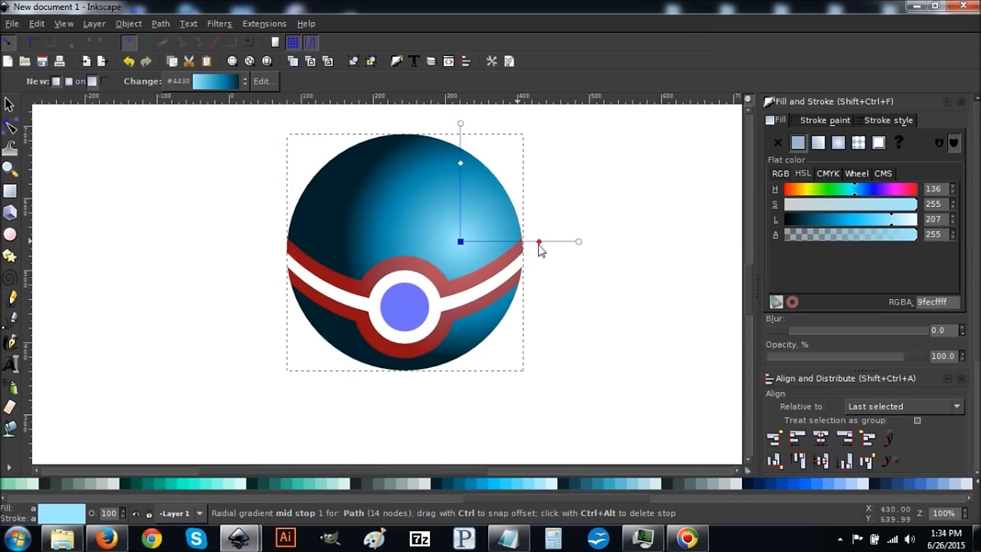
{"action": "left_click", "coordinate": [540, 245]}
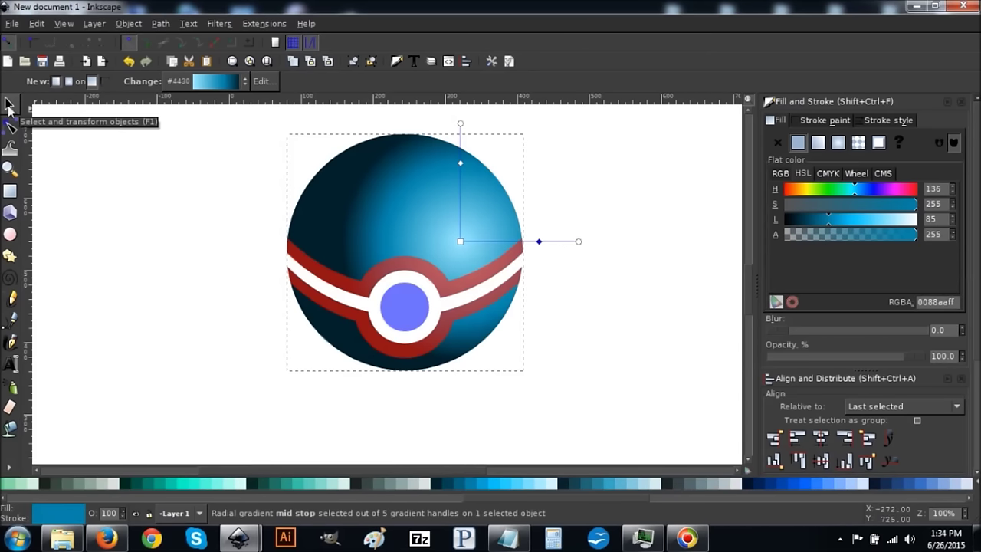
{"action": "left_click", "coordinate": [9, 107]}
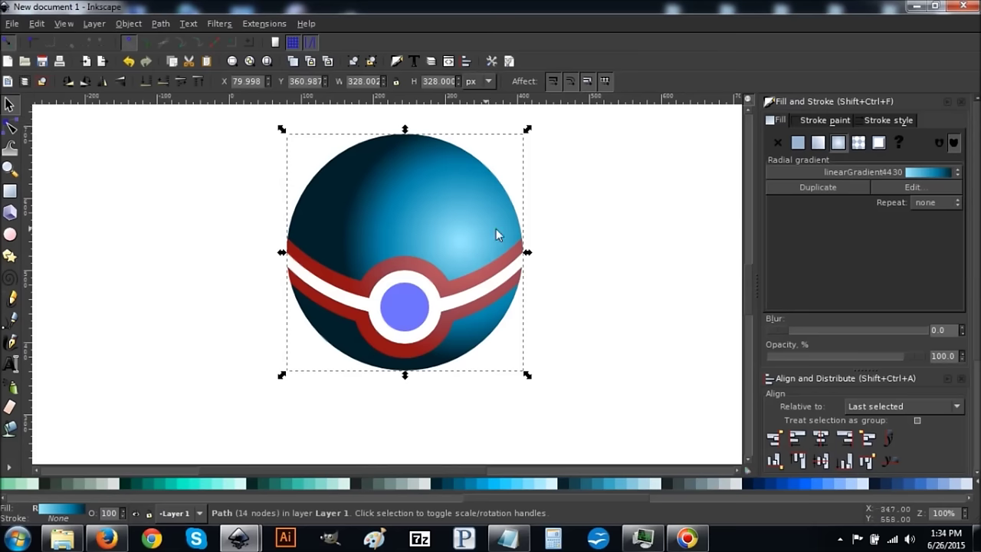
Break the gradient-filled sphere apart into its upper and lower pieces and clear the selection.
{"action": "left_click", "coordinate": [160, 24]}
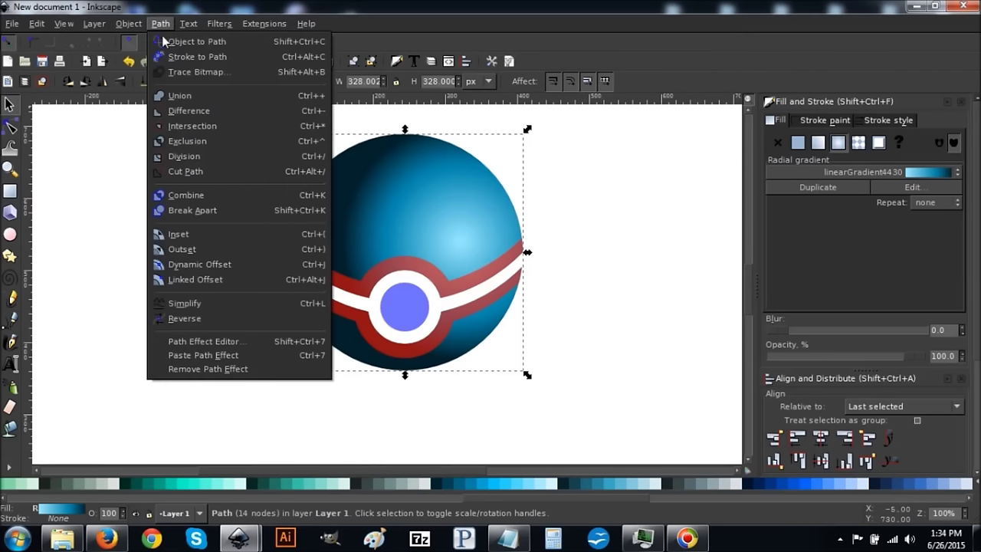
{"action": "left_click", "coordinate": [184, 211]}
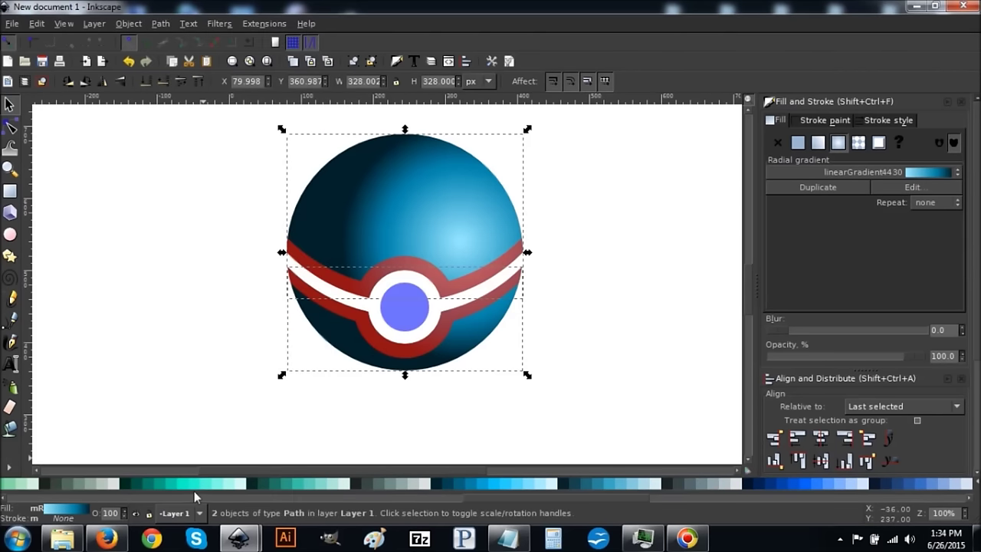
{"action": "left_click", "coordinate": [43, 82]}
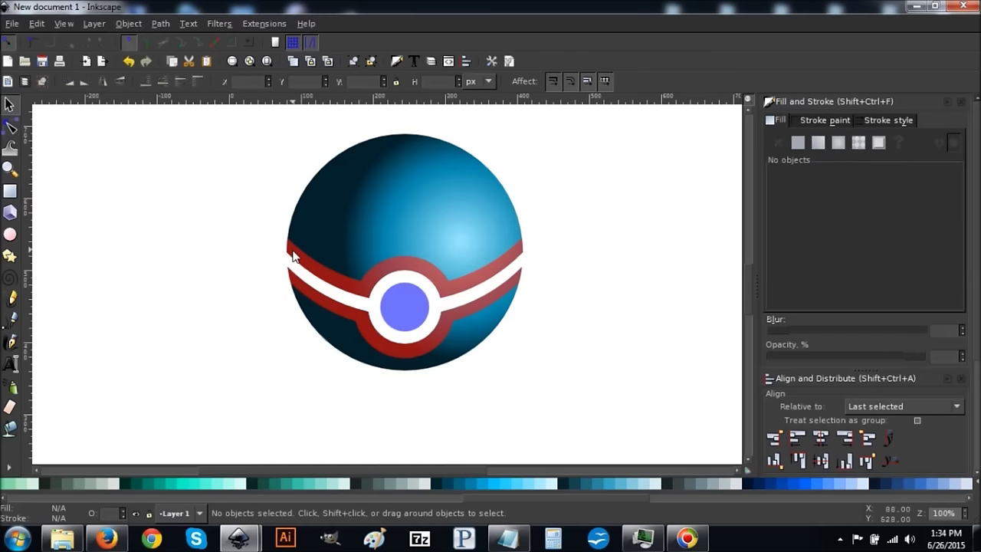
Set the upper red band's opacity to 100%.
{"action": "left_click", "coordinate": [428, 265]}
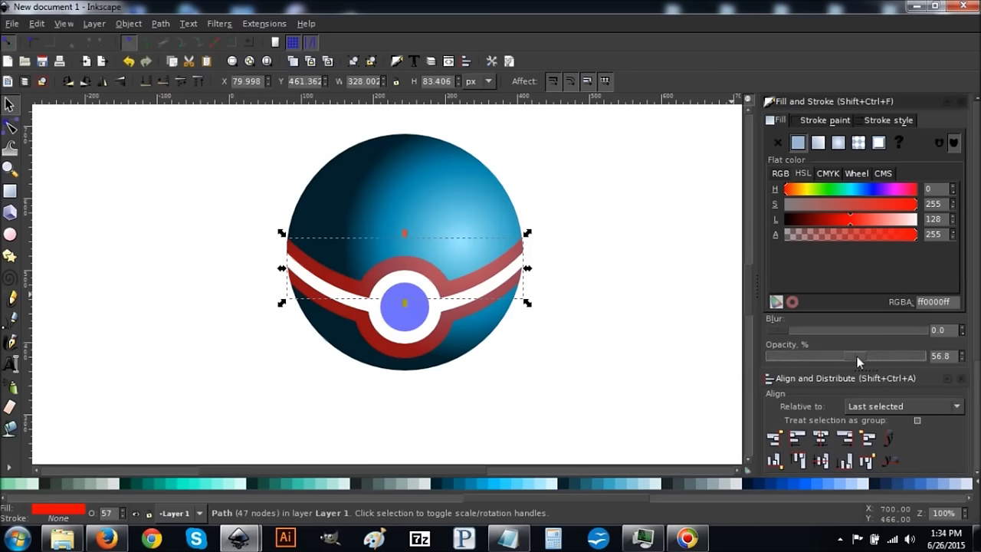
{"action": "left_click_drag", "start_coordinate": [870, 355], "coordinate": [941, 358]}
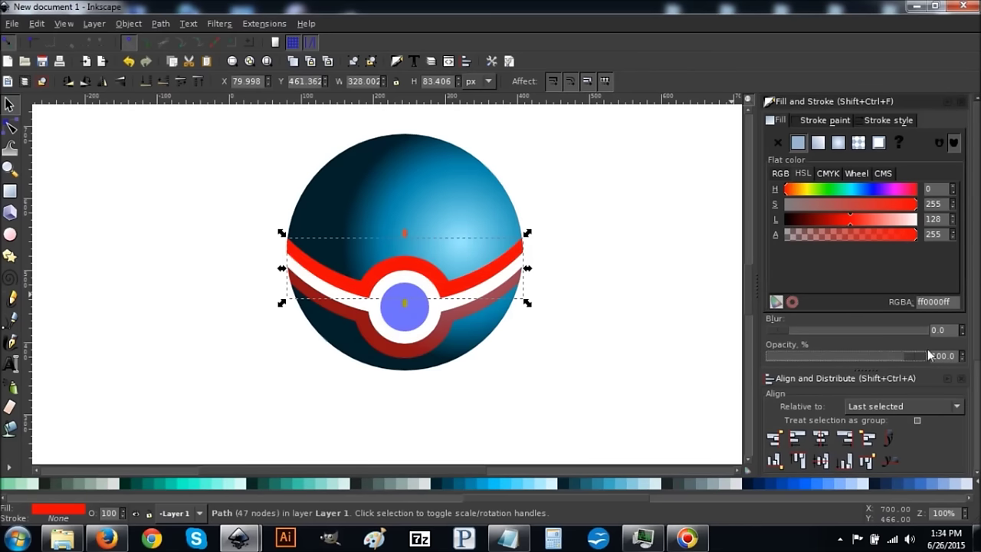
Fill the upper band with a linear gradient using the existing blue linearGradient4430.
{"action": "left_click", "coordinate": [818, 144]}
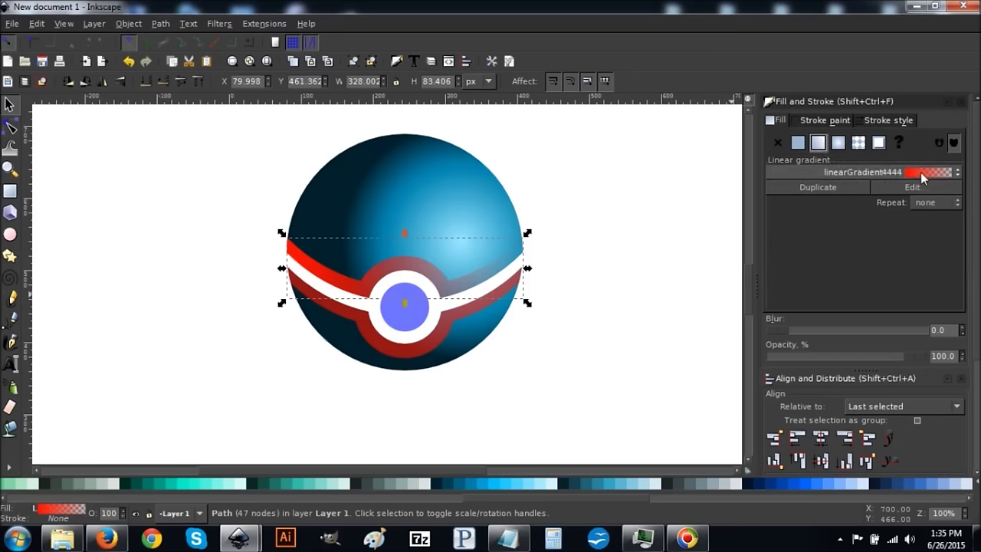
{"action": "left_click", "coordinate": [923, 178]}
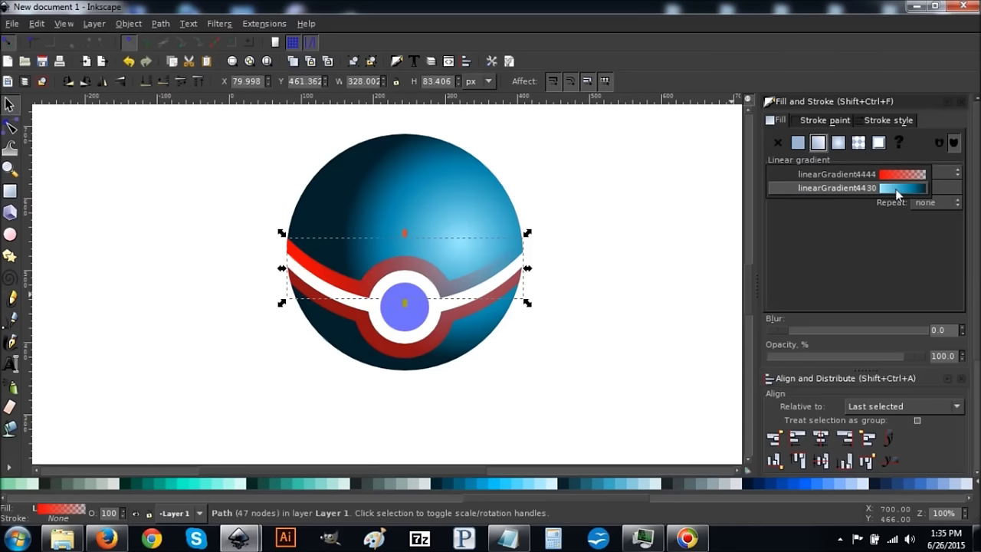
{"action": "left_click", "coordinate": [898, 191]}
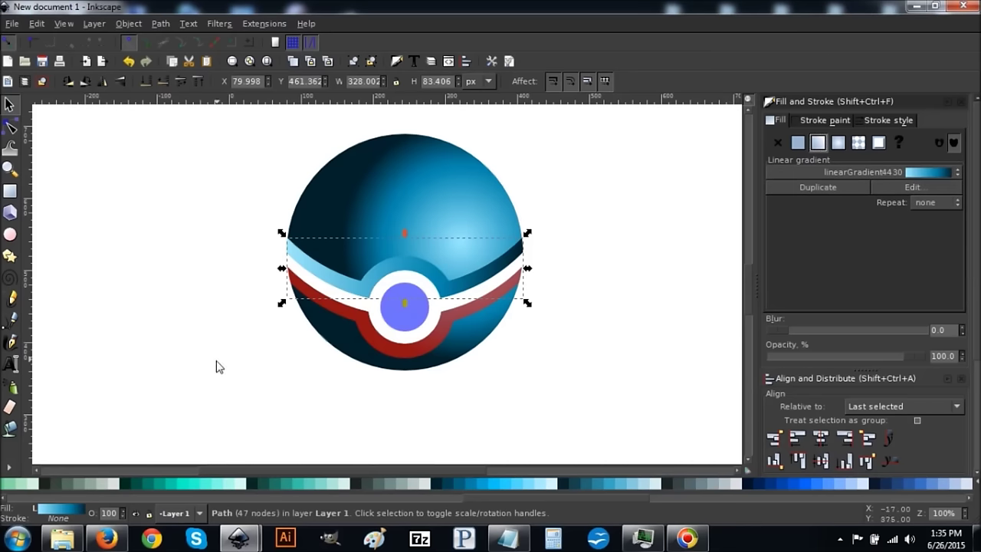
Set the lower red band's opacity to 100% and fill it with the blue linearGradient4430 as a linear gradient.
{"action": "left_click", "coordinate": [424, 352]}
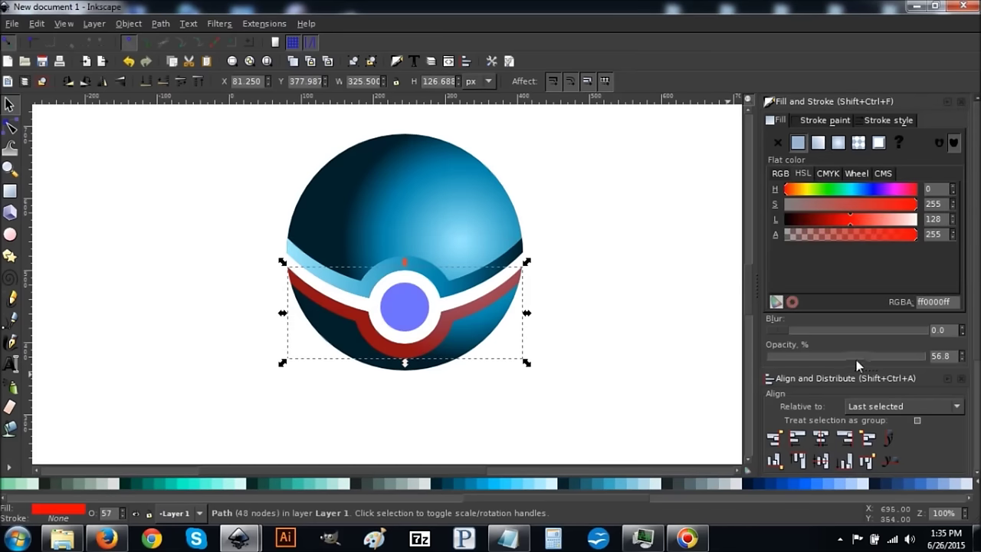
{"action": "left_click", "coordinate": [949, 363]}
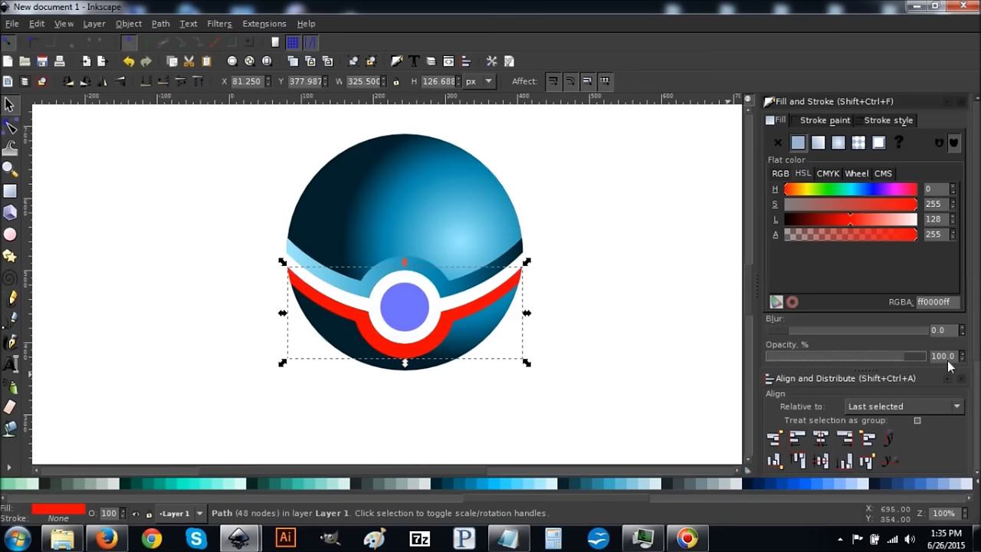
{"action": "left_click", "coordinate": [820, 145]}
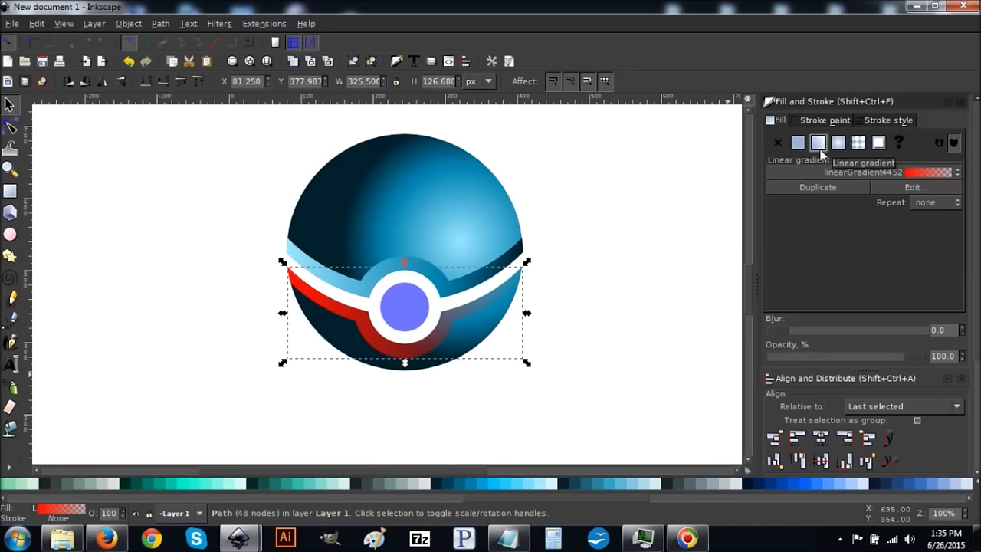
{"action": "left_click", "coordinate": [926, 172]}
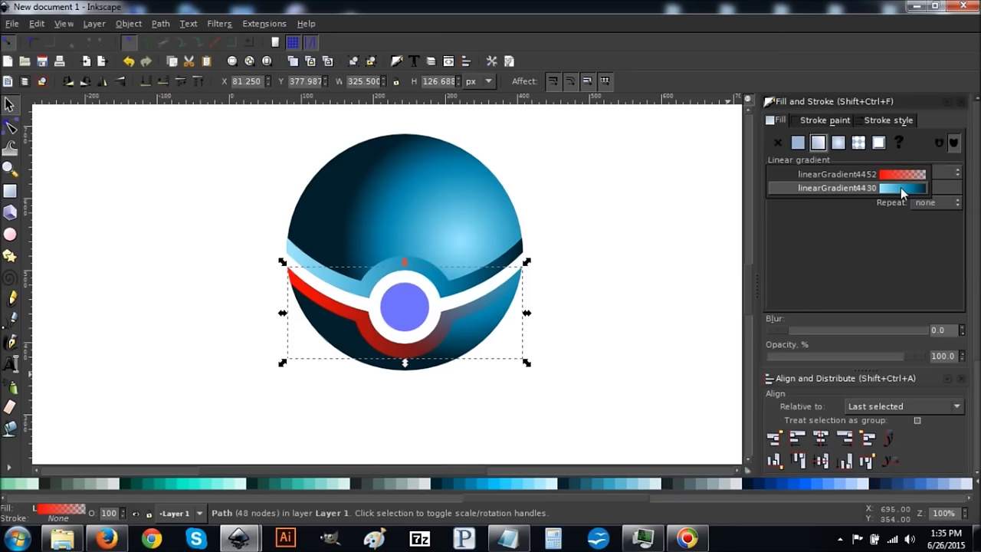
{"action": "left_click", "coordinate": [902, 188]}
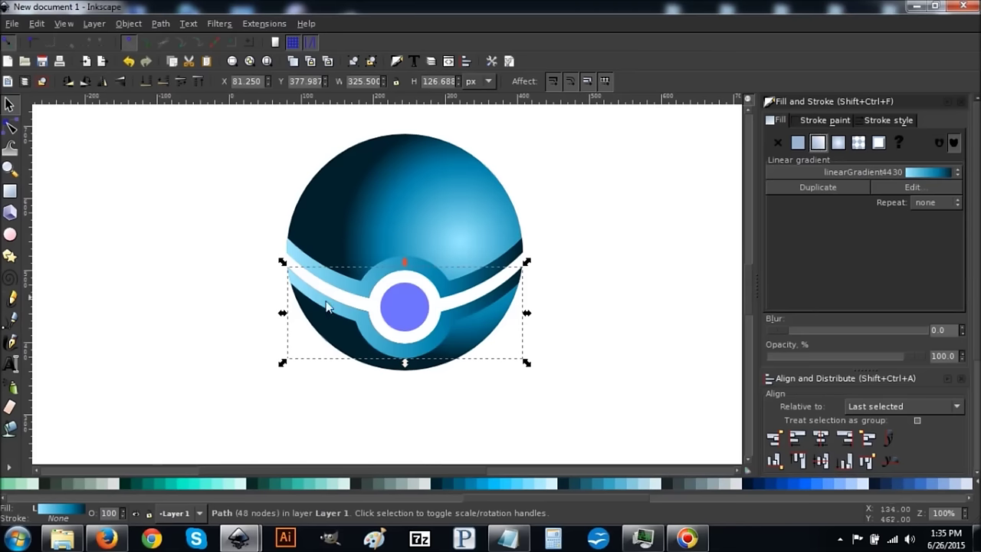
Apply the Desaturate colour filter to the lower band and to the sphere's lower piece.
{"action": "left_click", "coordinate": [219, 23]}
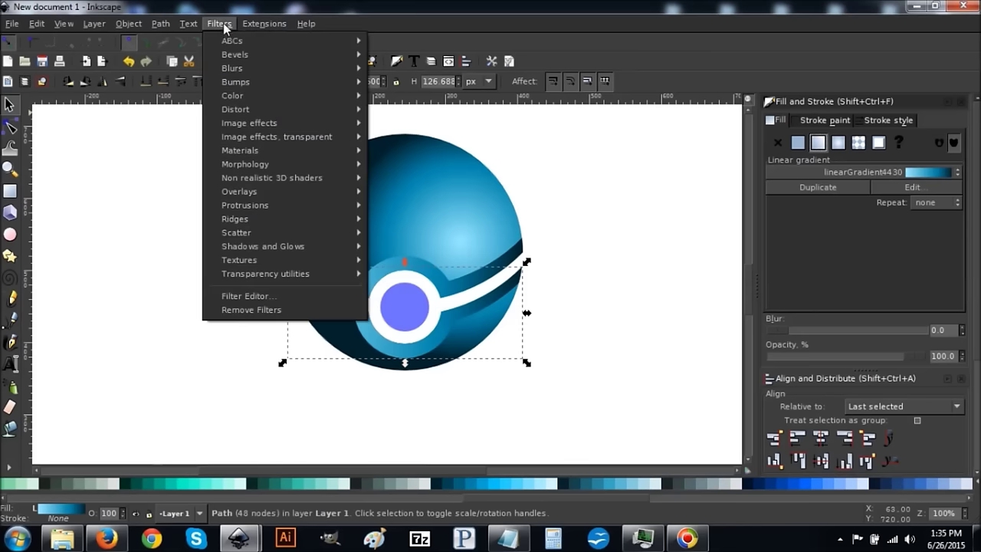
{"action": "mouse_move", "coordinate": [250, 95]}
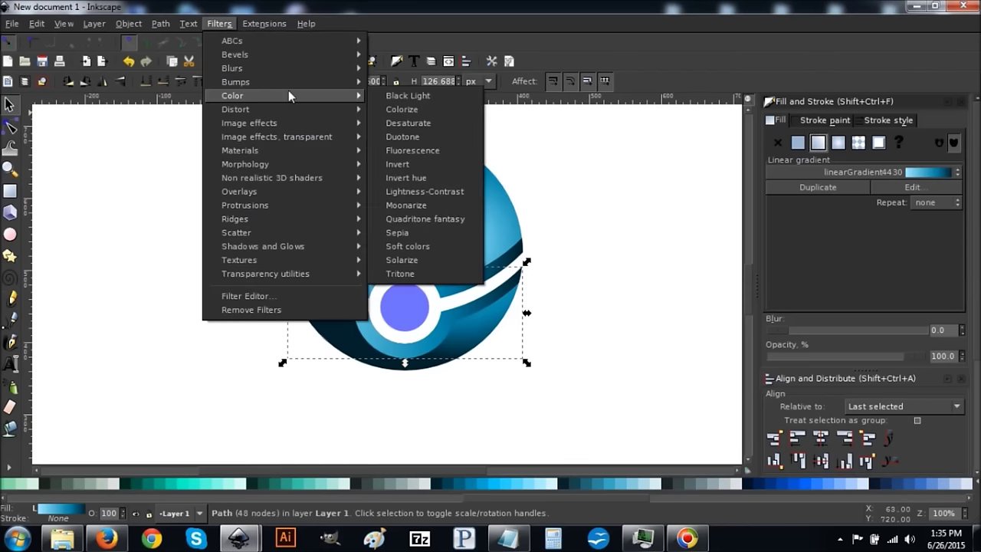
{"action": "left_click", "coordinate": [395, 123]}
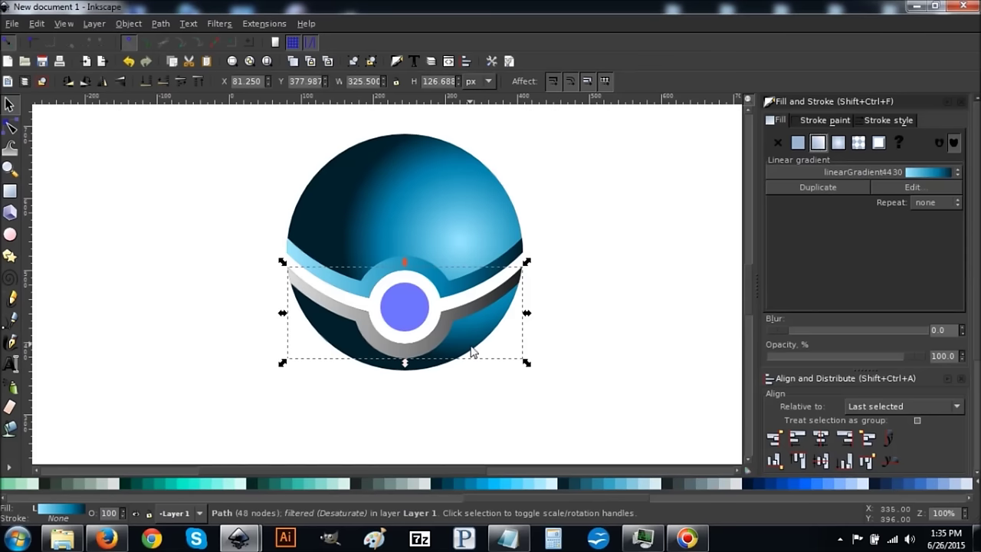
{"action": "left_click", "coordinate": [472, 351]}
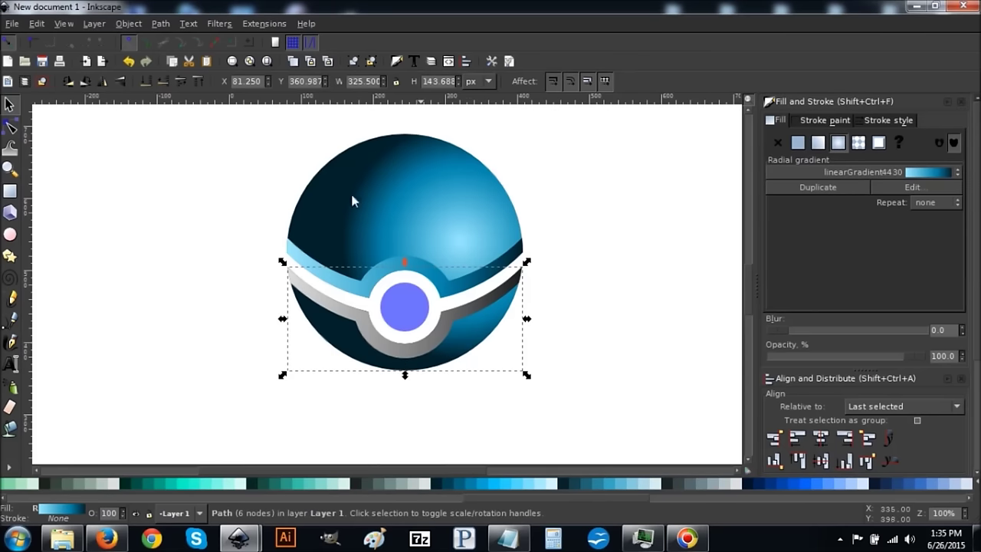
{"action": "left_click", "coordinate": [219, 23]}
{"action": "mouse_move", "coordinate": [238, 97]}
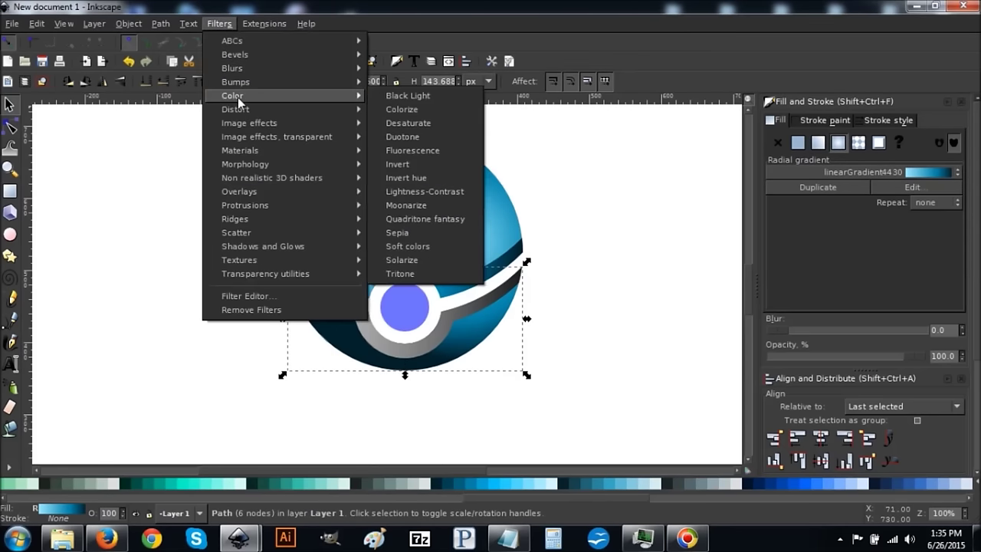
{"action": "left_click", "coordinate": [423, 121]}
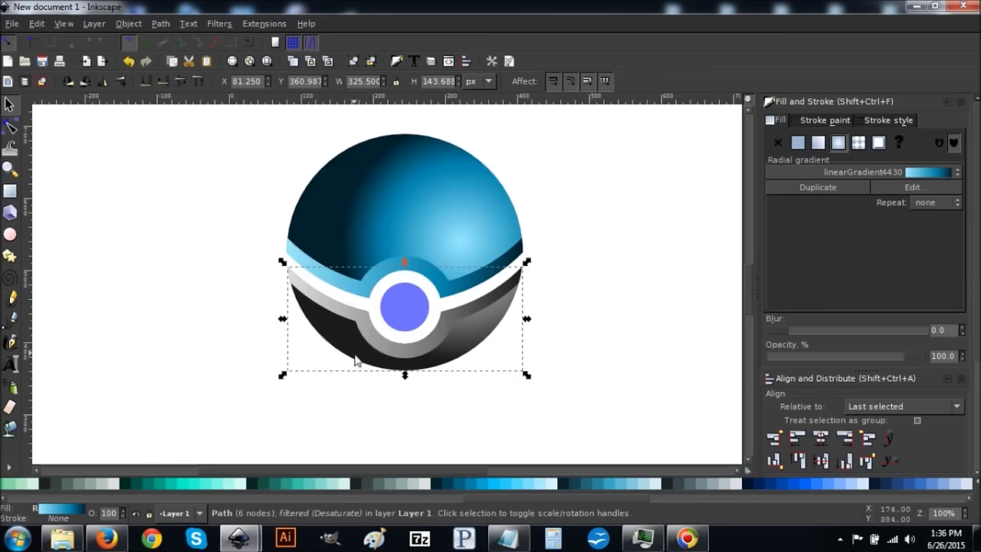
Set the central button circle's opacity to 100% and its fill to red (ff0000).
{"action": "left_click", "coordinate": [408, 310]}
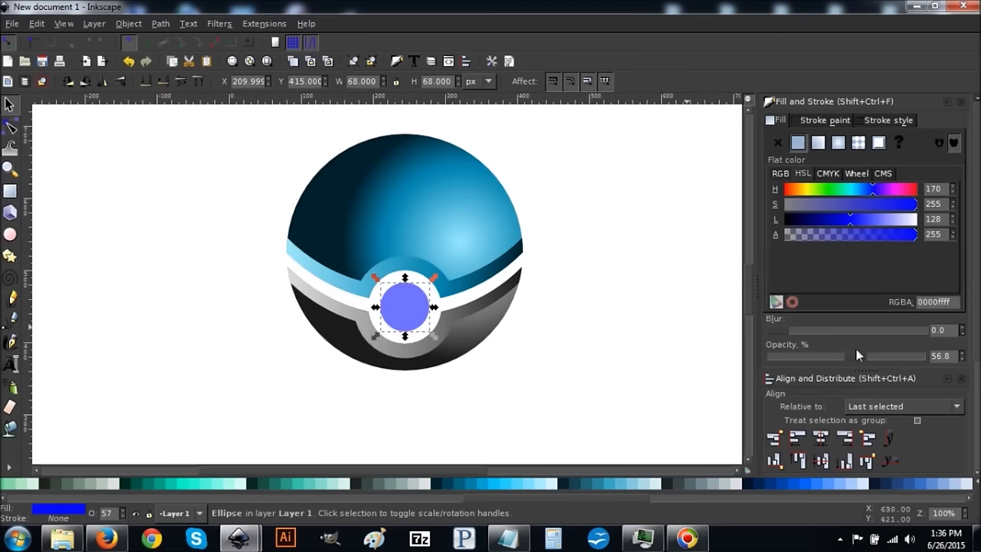
{"action": "left_click_drag", "start_coordinate": [849, 355], "coordinate": [964, 364]}
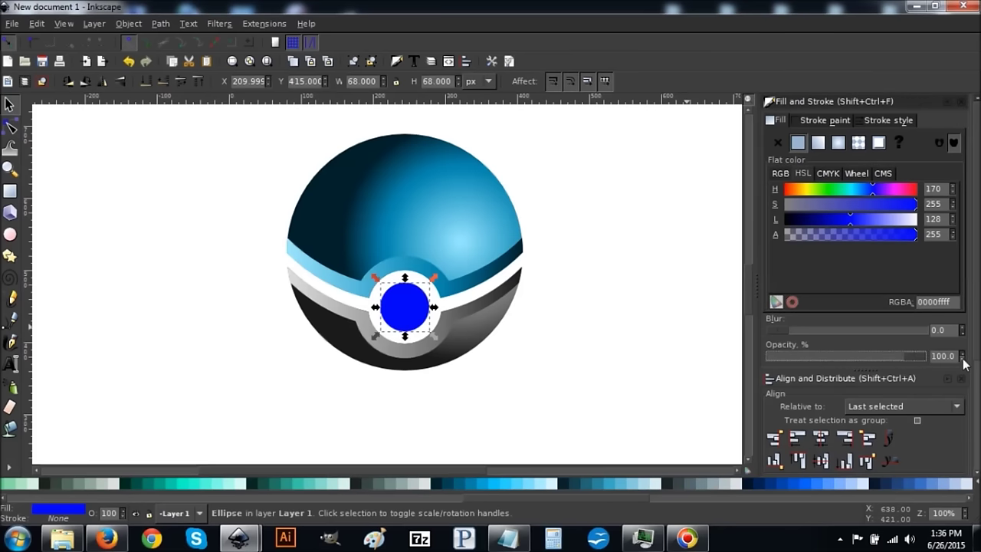
{"action": "left_click_drag", "start_coordinate": [492, 500], "coordinate": [62, 497]}
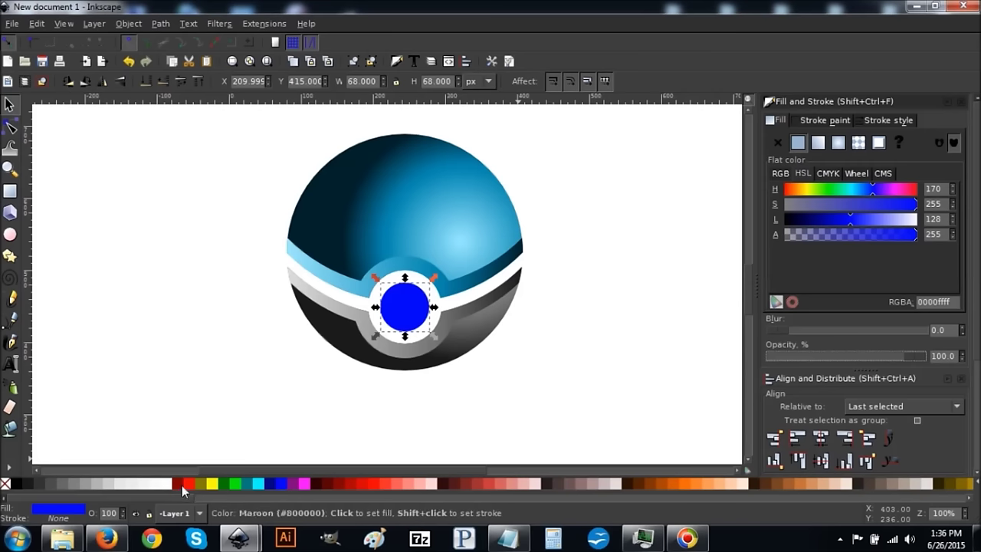
{"action": "left_click", "coordinate": [188, 485]}
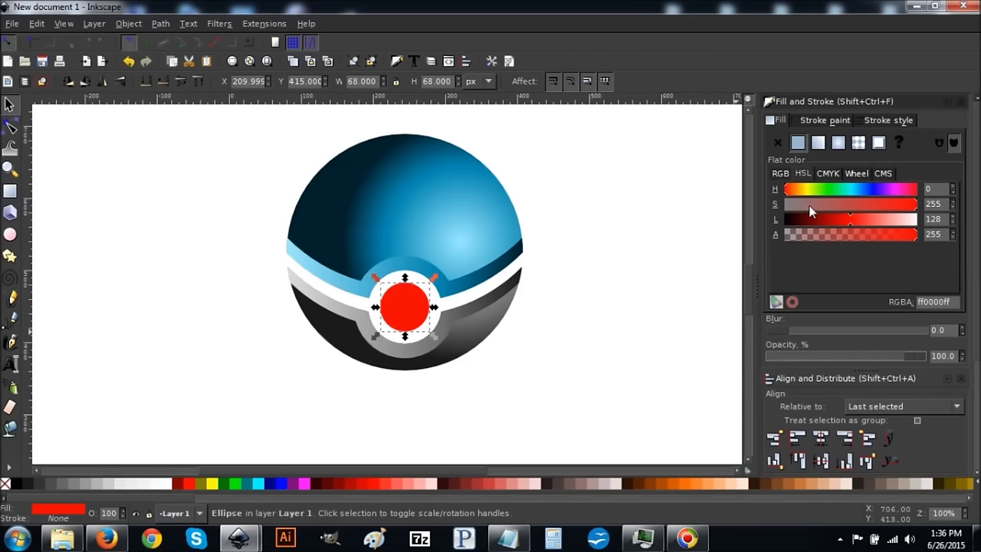
Give the red circle a linear gradient with its end stop at alpha 255 and lightness 27, and rotate the circle 90° counter-clockwise.
{"action": "left_click", "coordinate": [819, 145]}
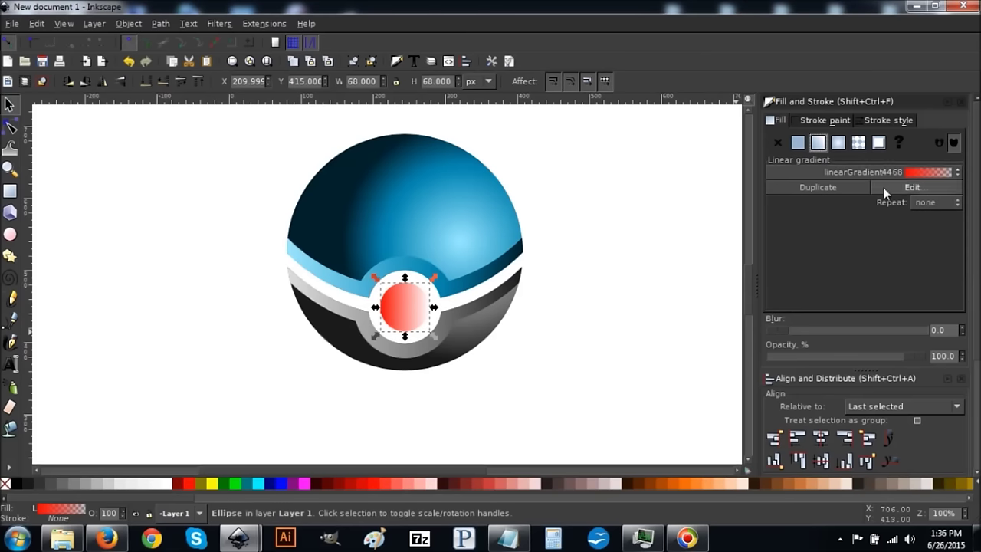
{"action": "left_click", "coordinate": [885, 189]}
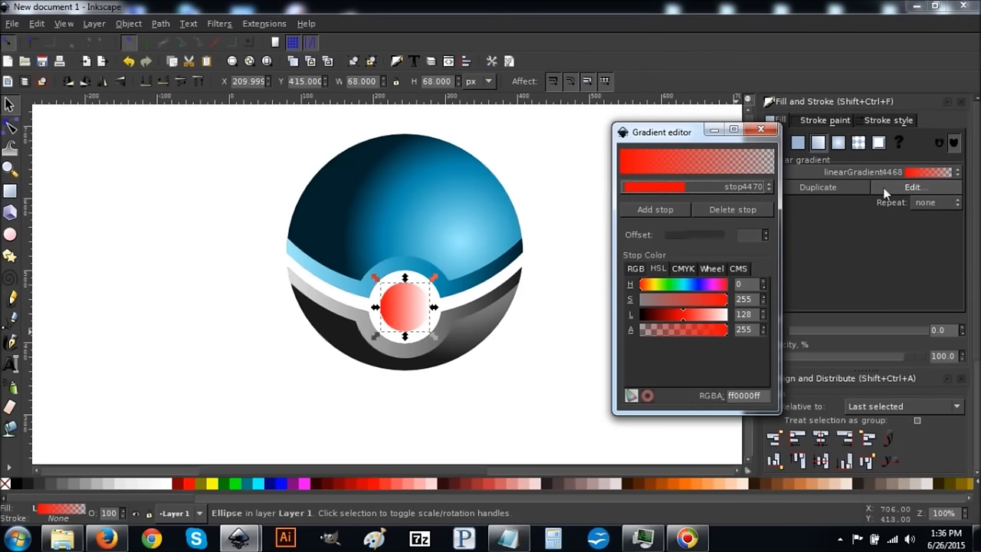
{"action": "left_click", "coordinate": [705, 183]}
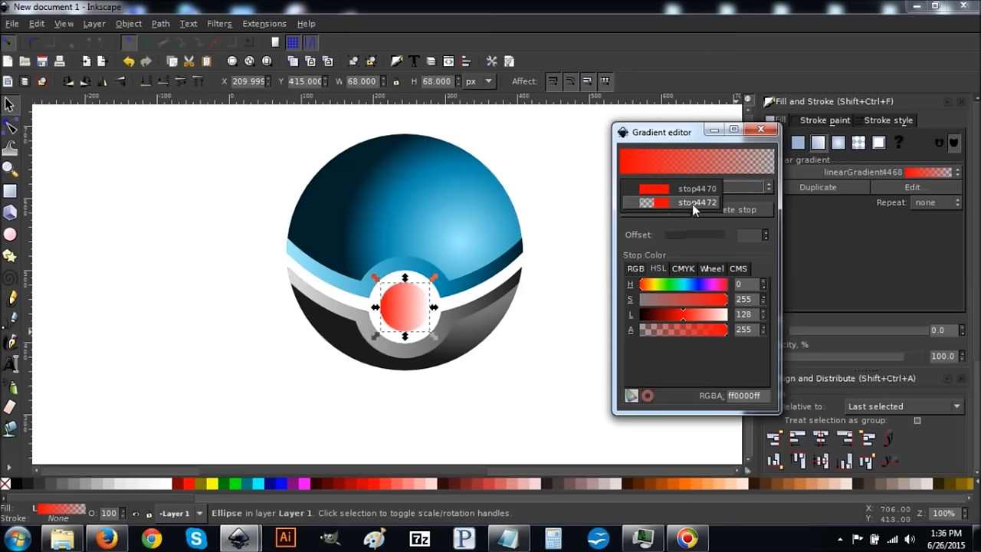
{"action": "left_click", "coordinate": [692, 203]}
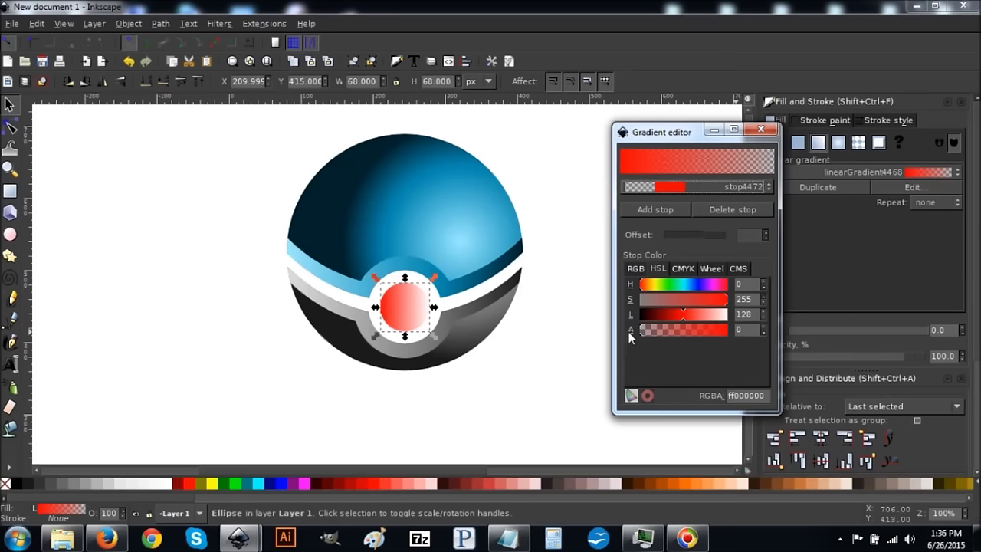
{"action": "left_click_drag", "start_coordinate": [637, 331], "coordinate": [777, 333]}
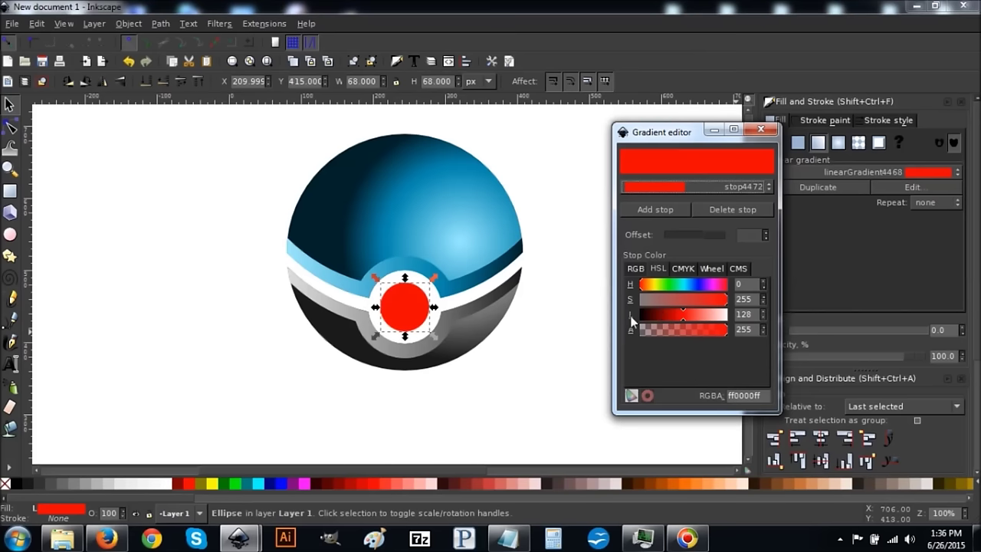
{"action": "left_click_drag", "start_coordinate": [685, 317], "coordinate": [649, 317]}
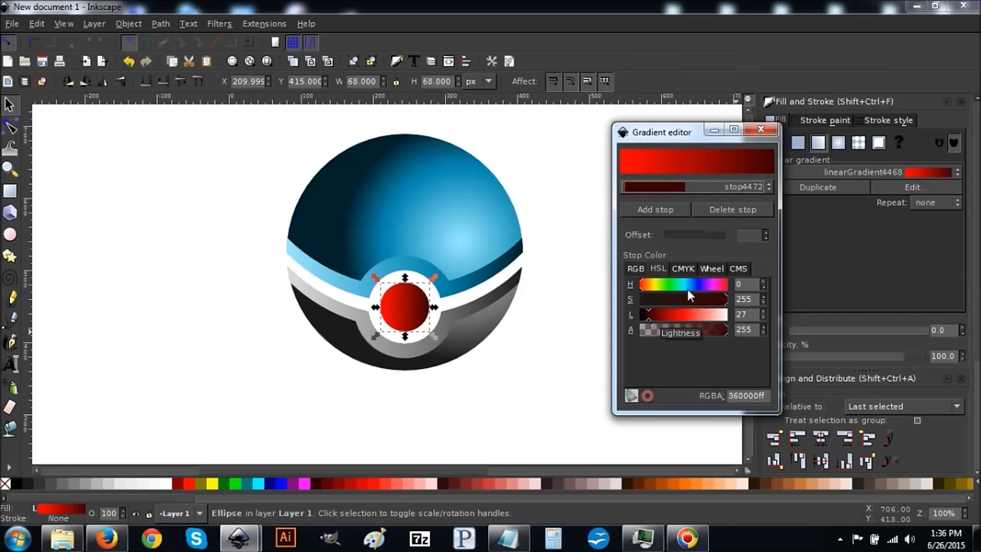
{"action": "left_click", "coordinate": [760, 129]}
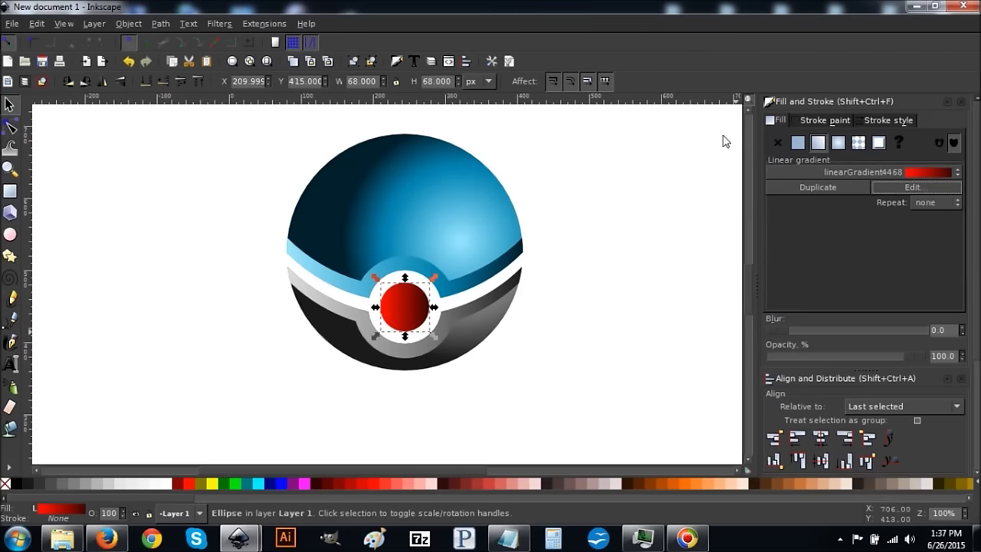
{"action": "left_click", "coordinate": [70, 79]}
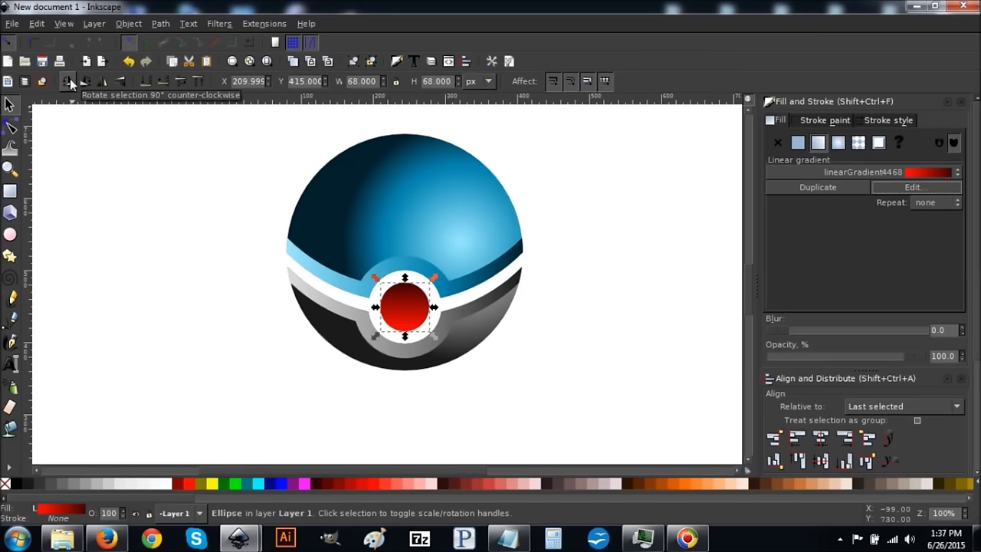
Duplicate the red gradient circle in the button and flip the copy vertically.
{"action": "left_click", "coordinate": [8, 169]}
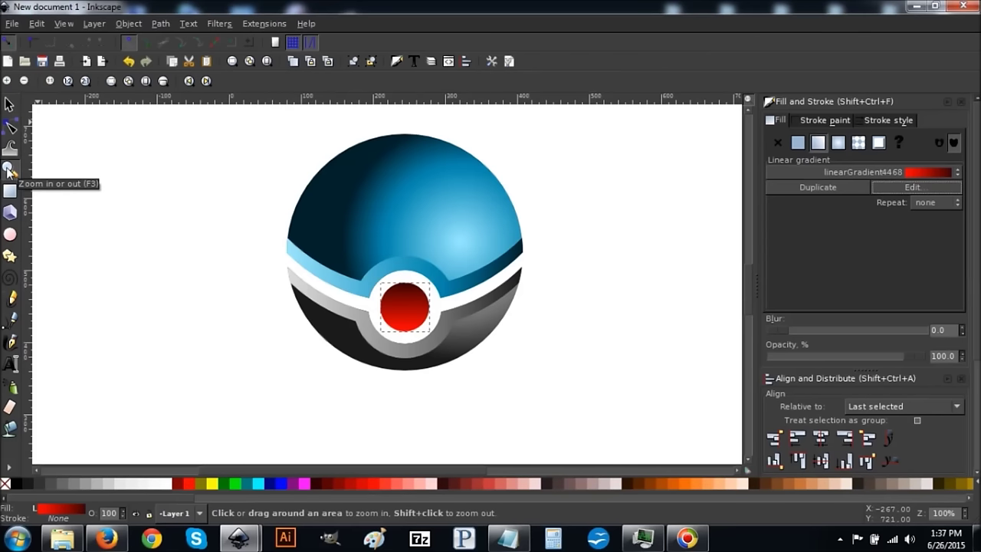
{"action": "left_click_drag", "start_coordinate": [464, 353], "coordinate": [353, 266]}
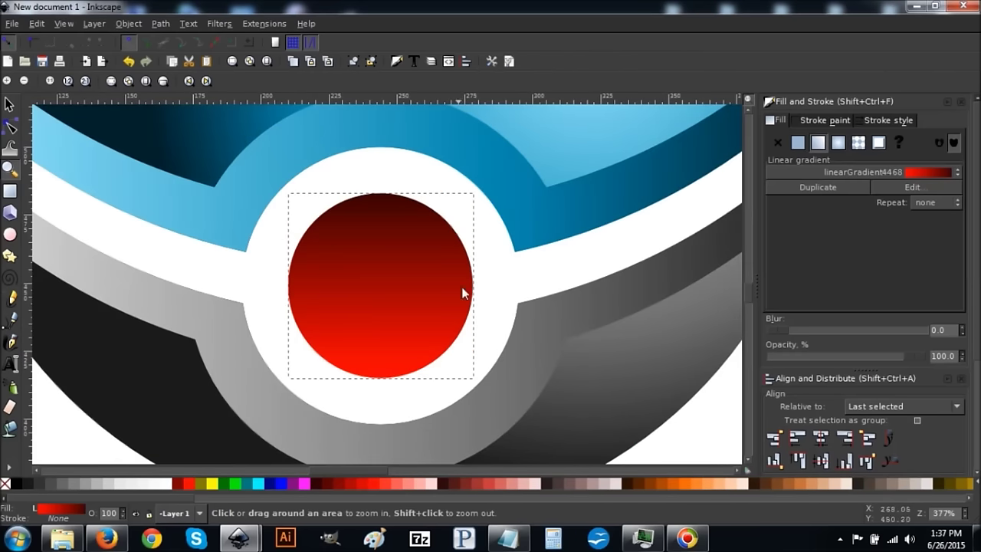
{"action": "left_click", "coordinate": [9, 107]}
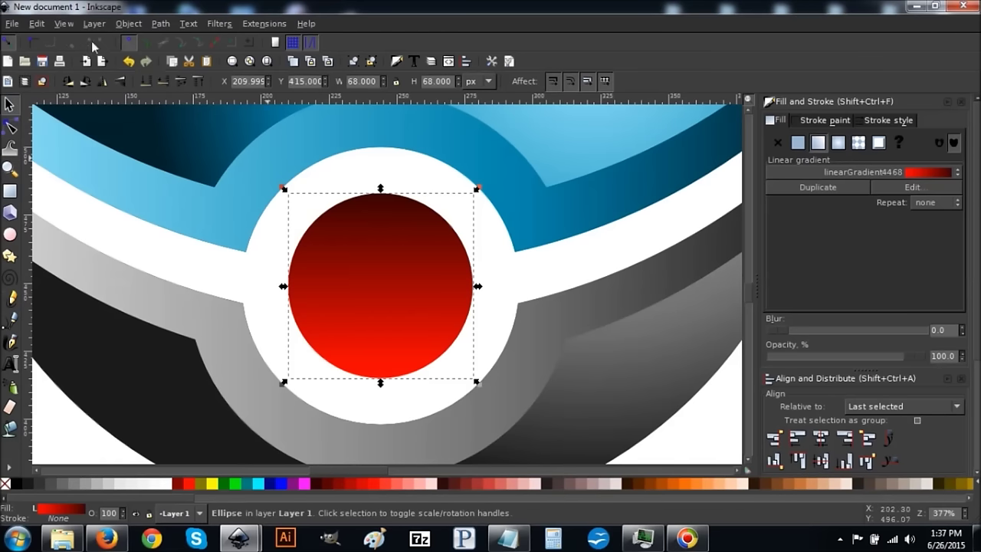
{"action": "left_click", "coordinate": [36, 24]}
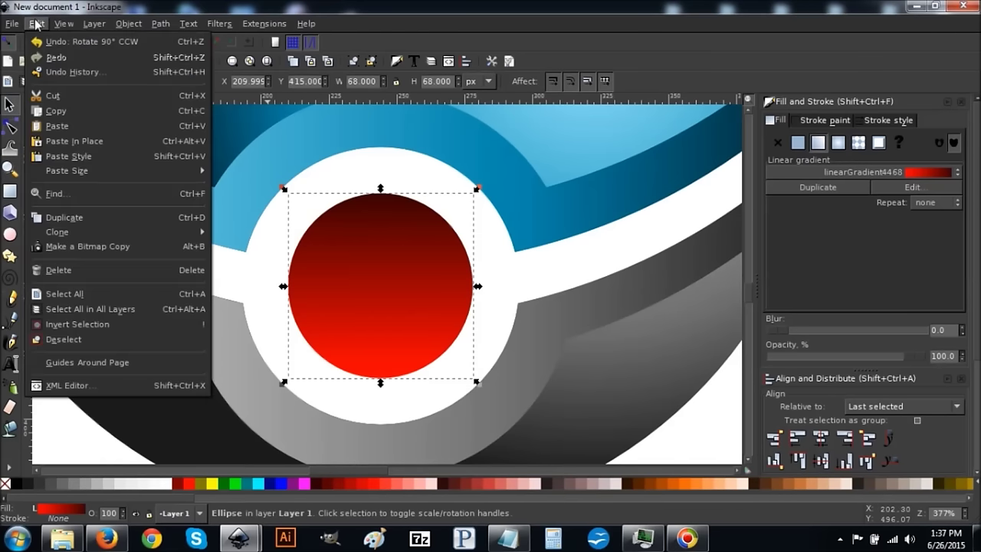
{"action": "left_click", "coordinate": [63, 218]}
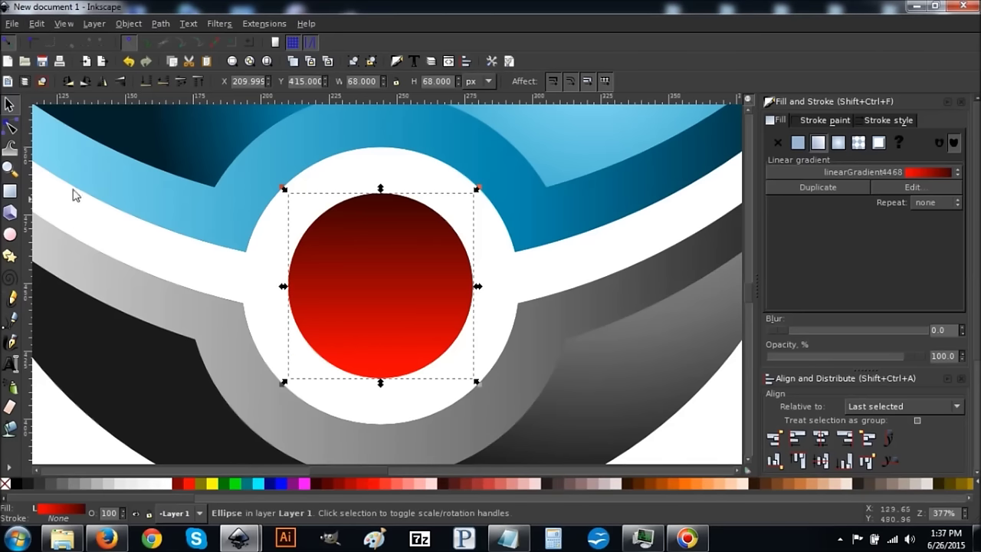
{"action": "left_click", "coordinate": [121, 82]}
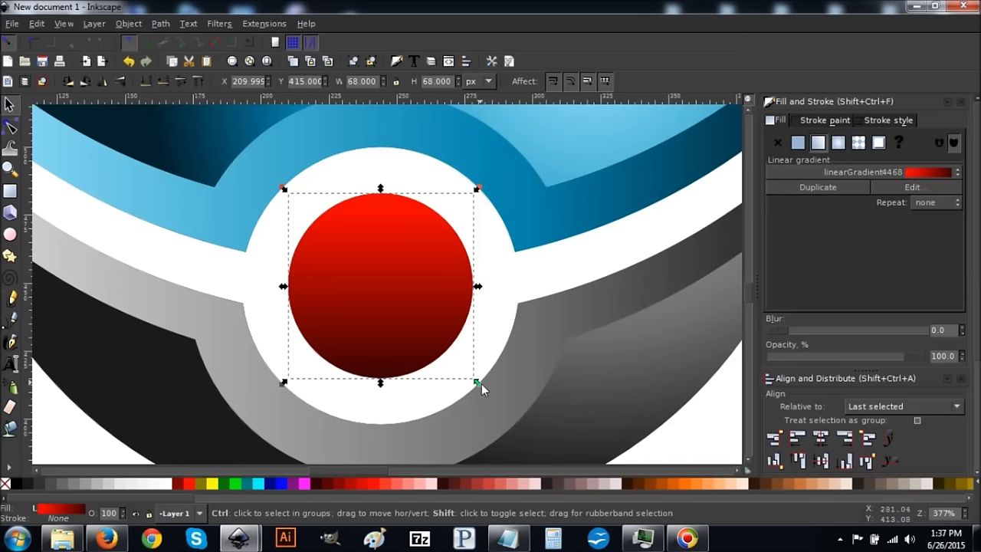
Scale the flipped circle down proportionally around its centre to about 52.6 px wide.
{"action": "left_click_drag", "start_coordinate": [479, 381], "coordinate": [460, 374]}
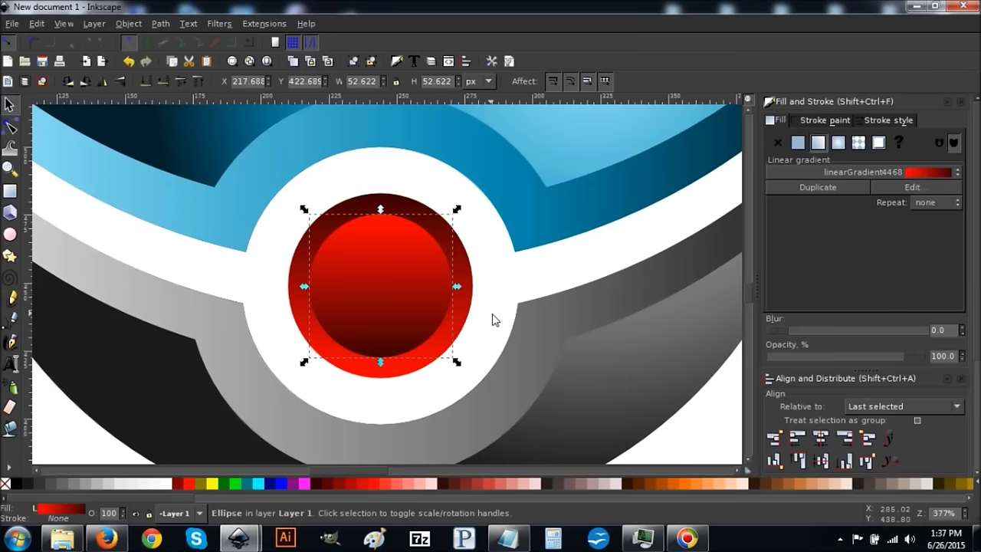
{"action": "key", "text": "1"}
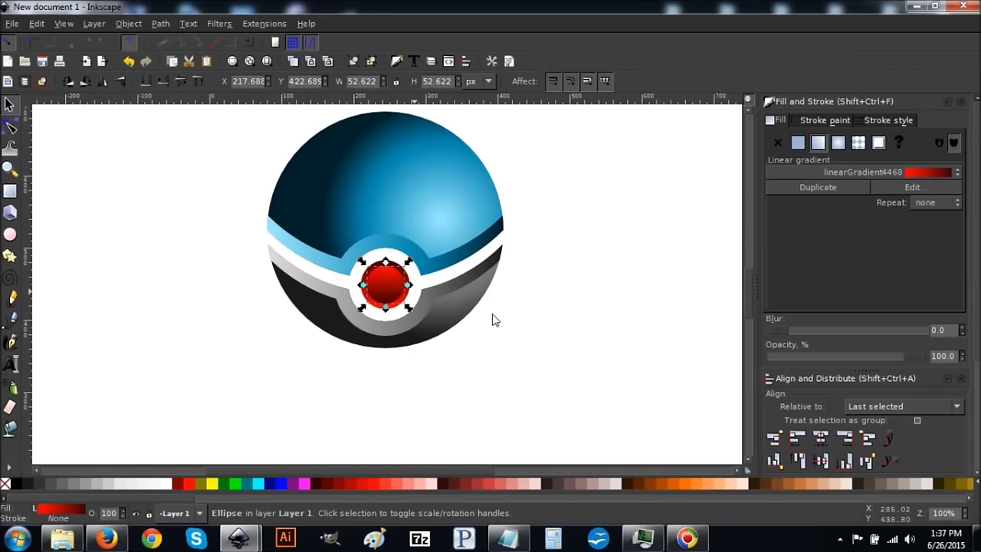
{"action": "scroll", "coordinate": [584, 328], "scroll_direction": "up", "scroll_amount": 2}
{"action": "scroll", "coordinate": [584, 331], "scroll_direction": "down", "scroll_amount": 1}
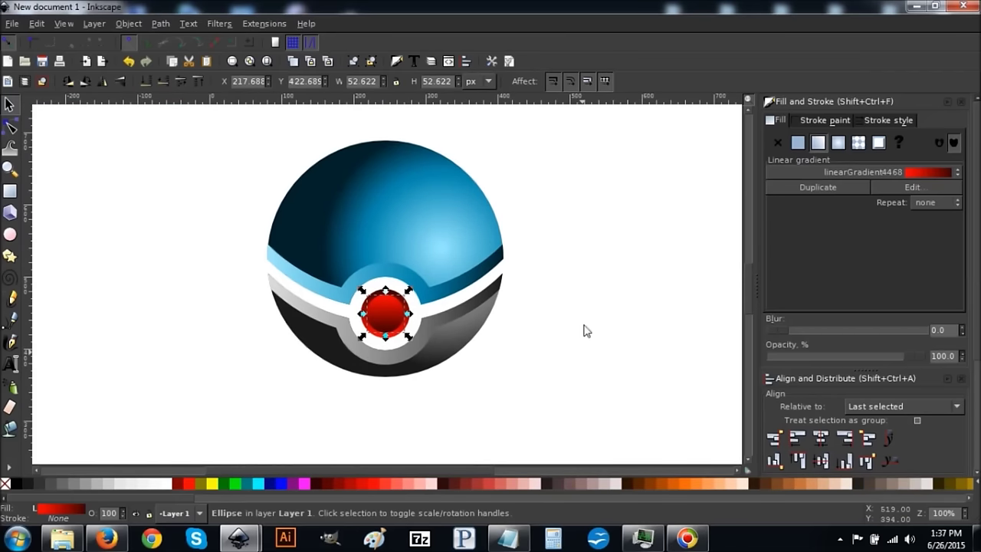
Draw a red circle about 263 px in diameter beside the ball.
{"action": "scroll", "coordinate": [585, 330], "scroll_direction": "up", "scroll_amount": 1}
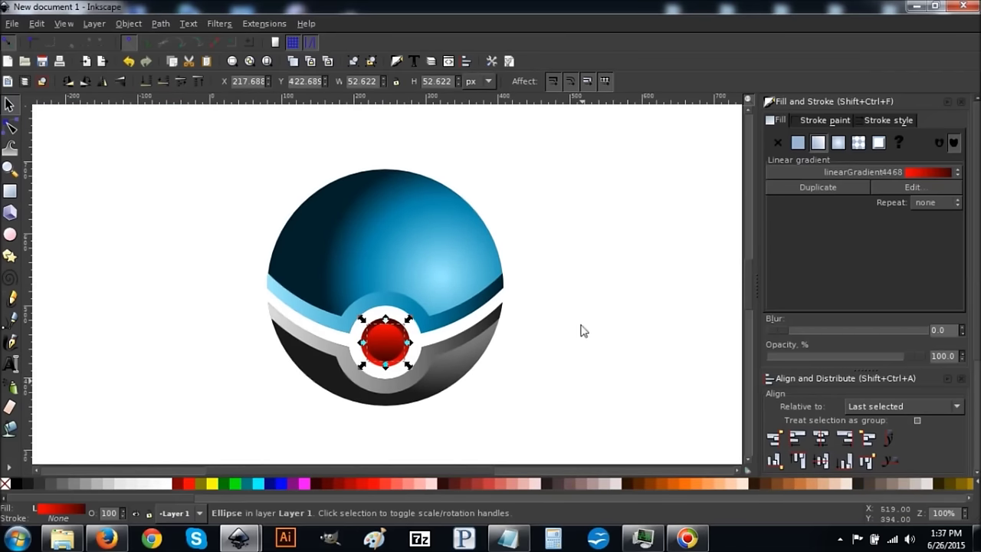
{"action": "left_click", "coordinate": [10, 234]}
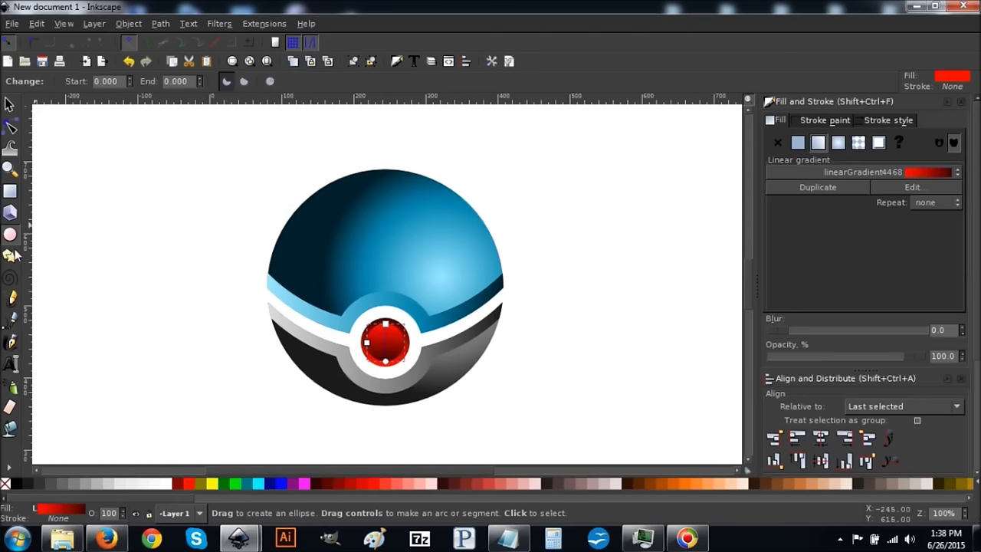
{"action": "mouse_move", "coordinate": [59, 179]}
{"action": "left_mouse_down"}
{"action": "mouse_move", "coordinate": [175, 289]}
{"action": "mouse_move", "coordinate": [294, 376]}
{"action": "left_mouse_up"}
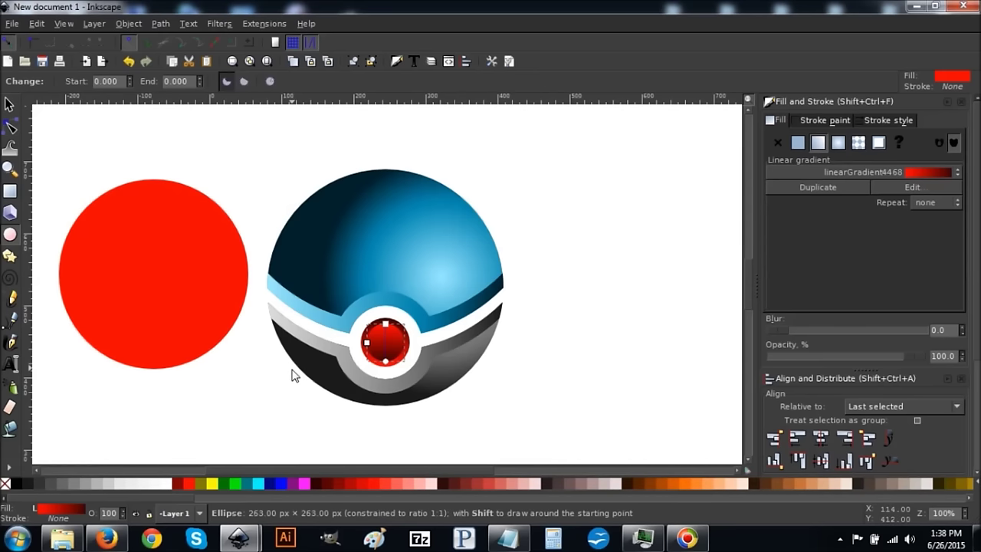
{"action": "left_click_drag", "start_coordinate": [291, 374], "coordinate": [294, 373]}
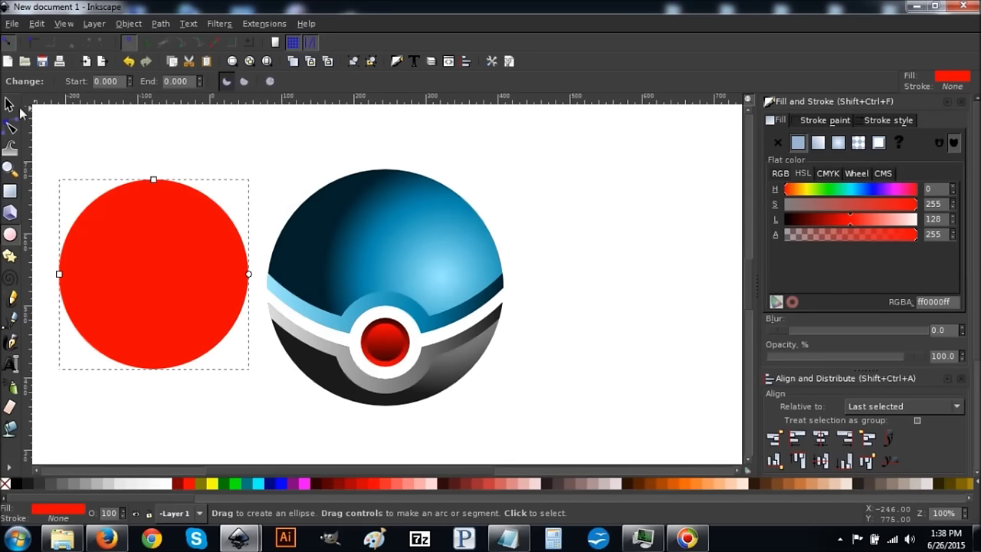
Centre the red circle horizontally on the ball's blue top shape and align their top edges.
{"action": "left_click", "coordinate": [11, 107]}
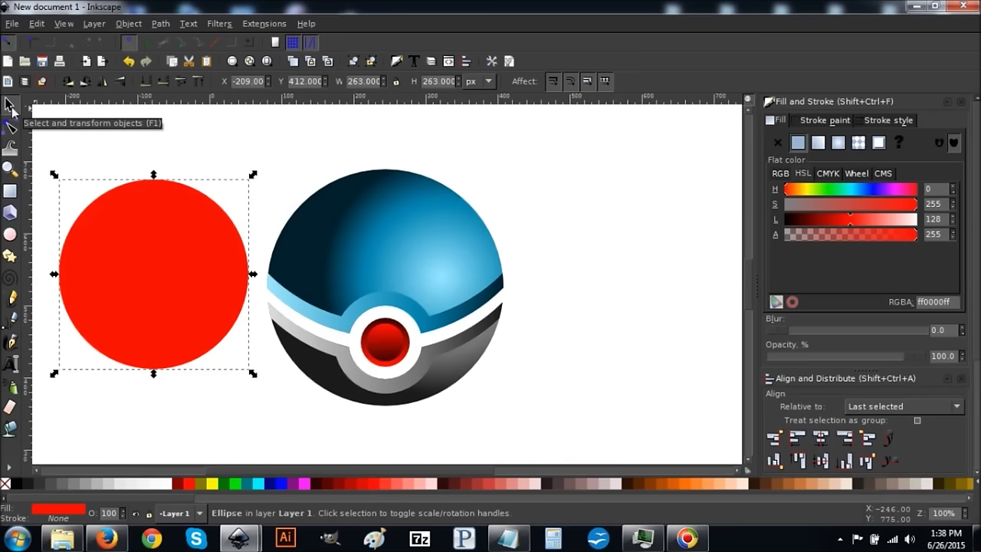
{"action": "key", "text": "shift"}
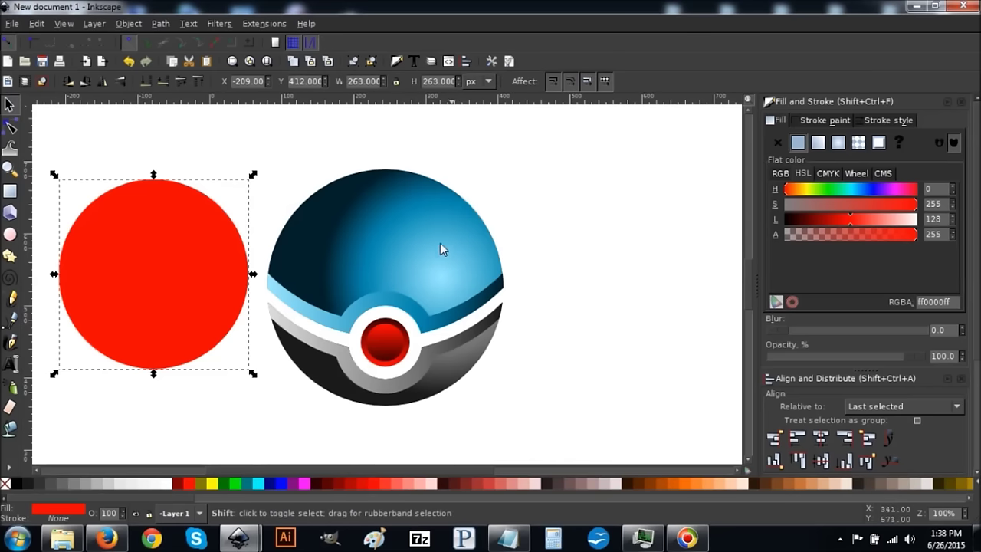
{"action": "left_click", "coordinate": [375, 195], "text": "shift"}
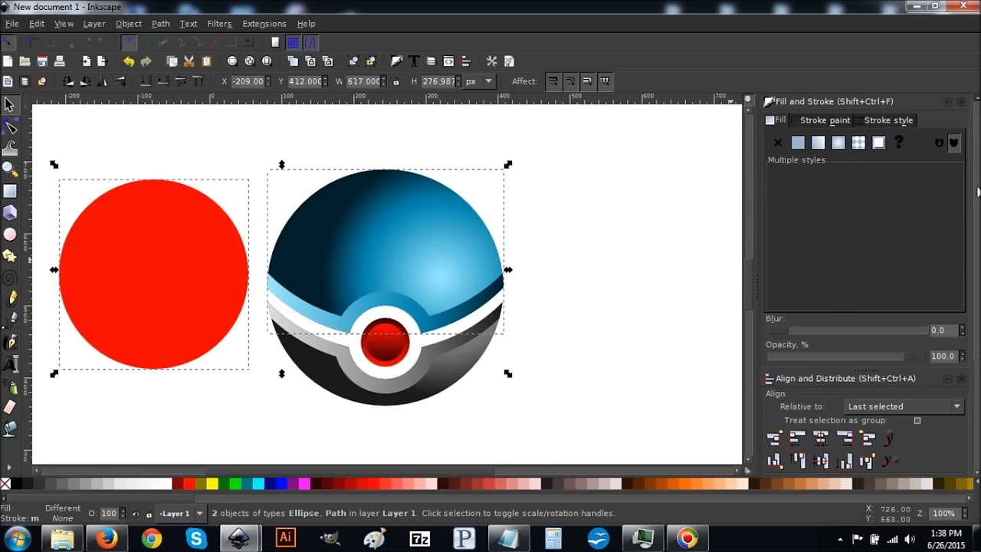
{"action": "scroll", "coordinate": [980, 274], "scroll_direction": "down", "scroll_amount": 2}
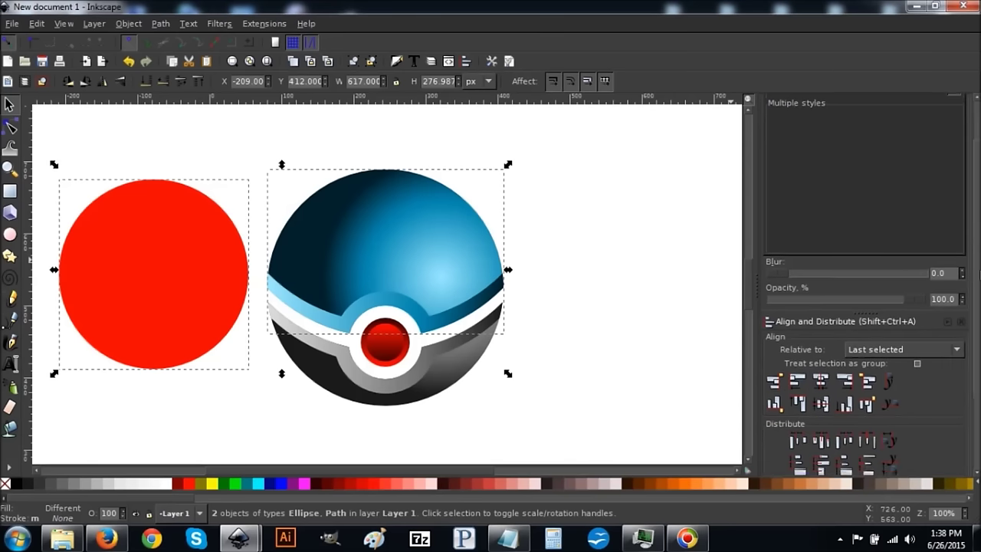
{"action": "scroll", "coordinate": [979, 276], "scroll_direction": "down", "scroll_amount": 2}
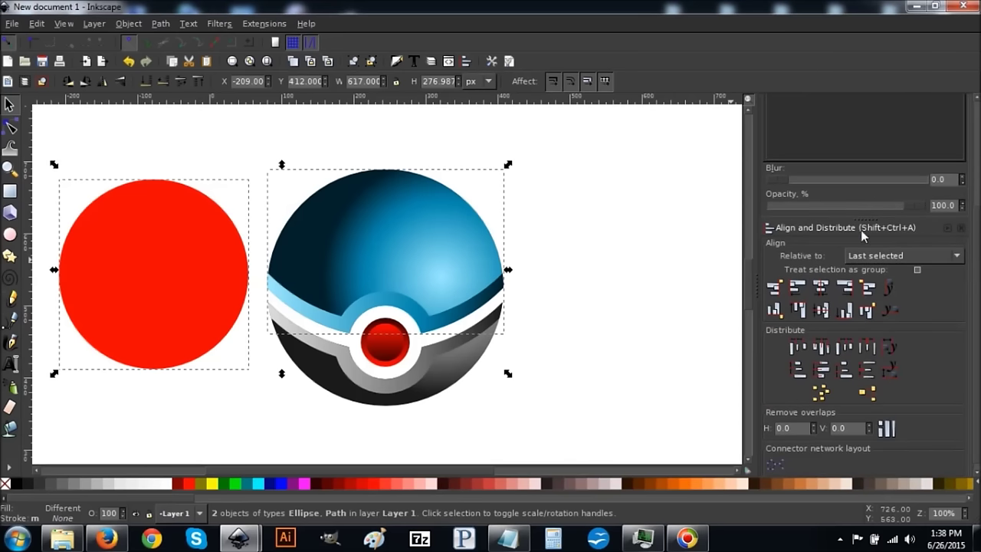
{"action": "left_click", "coordinate": [820, 288]}
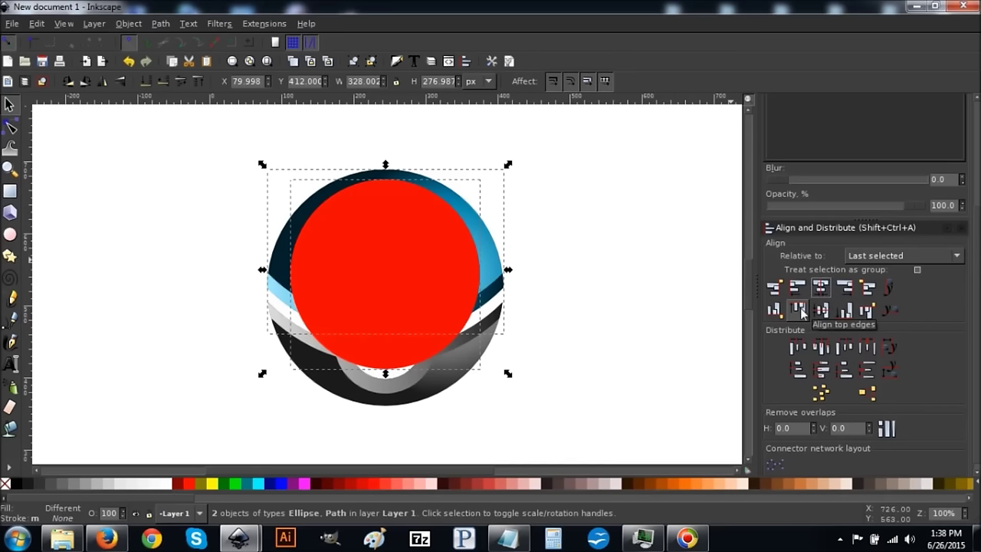
{"action": "left_click", "coordinate": [799, 310]}
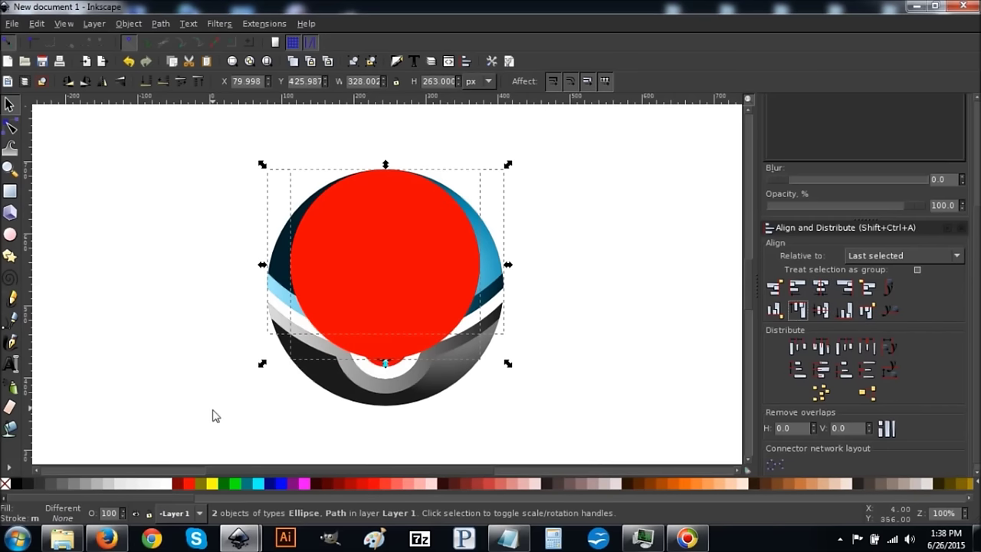
{"action": "left_click", "coordinate": [36, 107]}
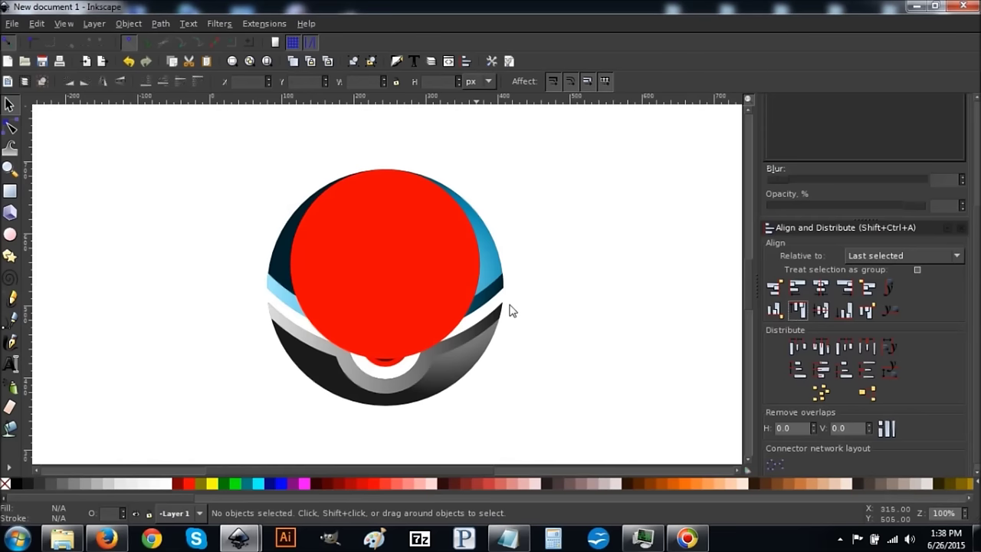
{"action": "left_click", "coordinate": [391, 198]}
{"action": "key", "text": "ctrl"}
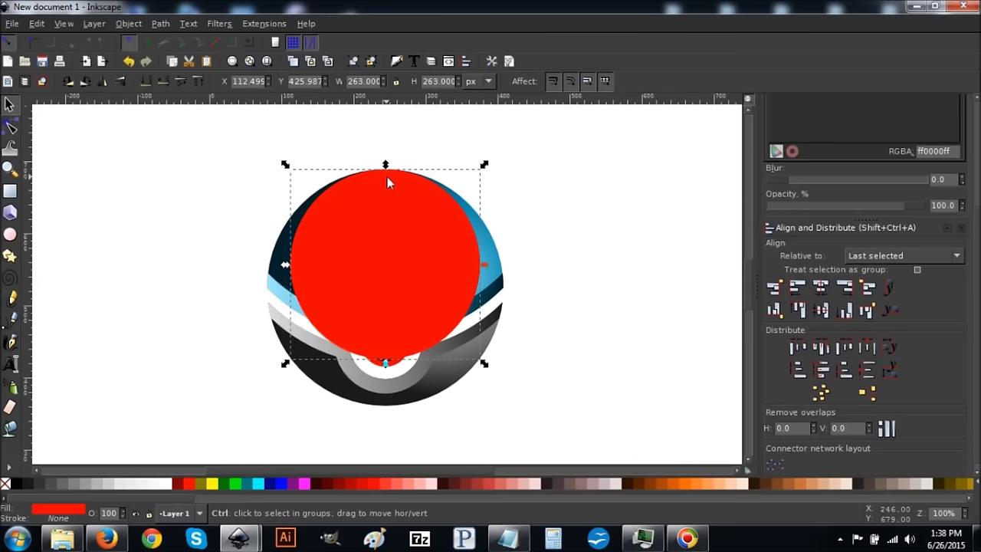
{"action": "left_click_drag", "start_coordinate": [386, 181], "coordinate": [386, 198]}
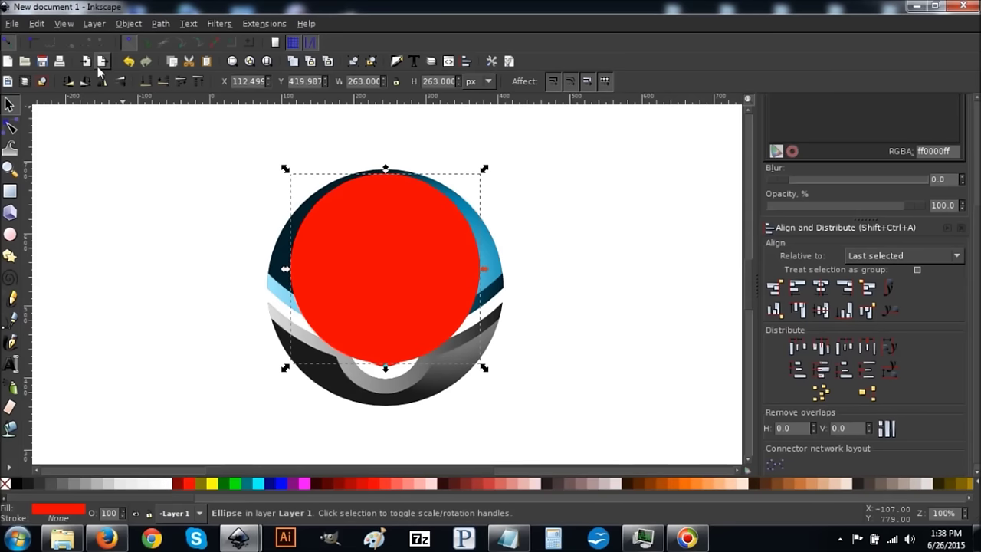
{"action": "left_click", "coordinate": [128, 61]}
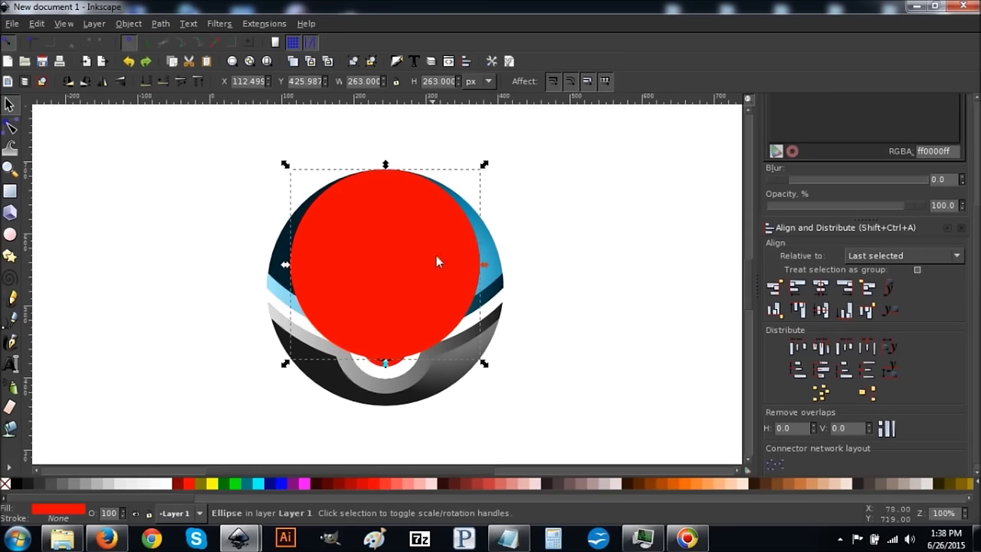
{"action": "left_click", "coordinate": [146, 61]}
{"action": "left_click_drag", "start_coordinate": [403, 206], "coordinate": [401, 219]}
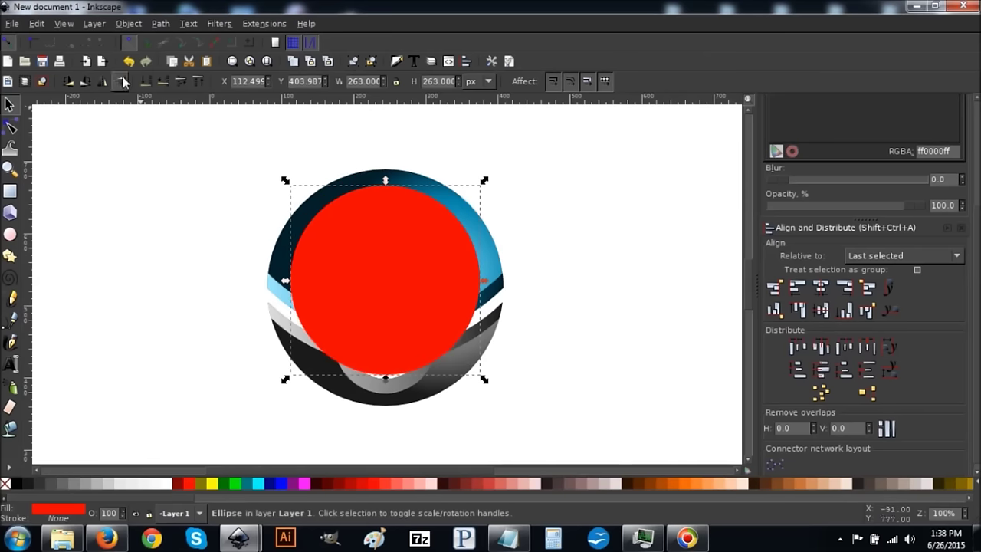
{"action": "left_click", "coordinate": [128, 61]}
Move the red circle straight down about 4 px so it sits just inside the ball's upper edge.
{"action": "left_click_drag", "start_coordinate": [384, 189], "coordinate": [384, 185]}
{"action": "key", "text": "z"}
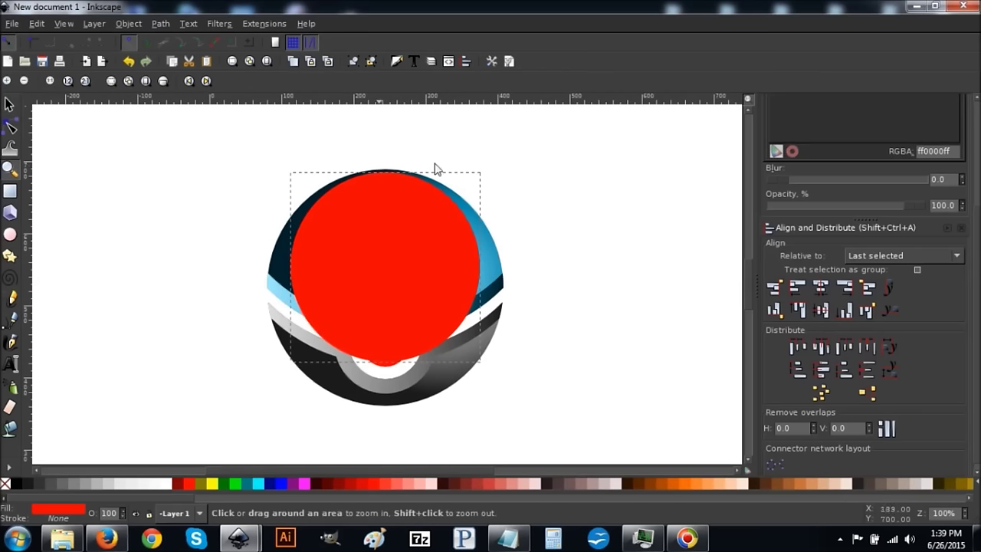
{"action": "left_click", "coordinate": [390, 172]}
{"action": "key", "text": "1"}
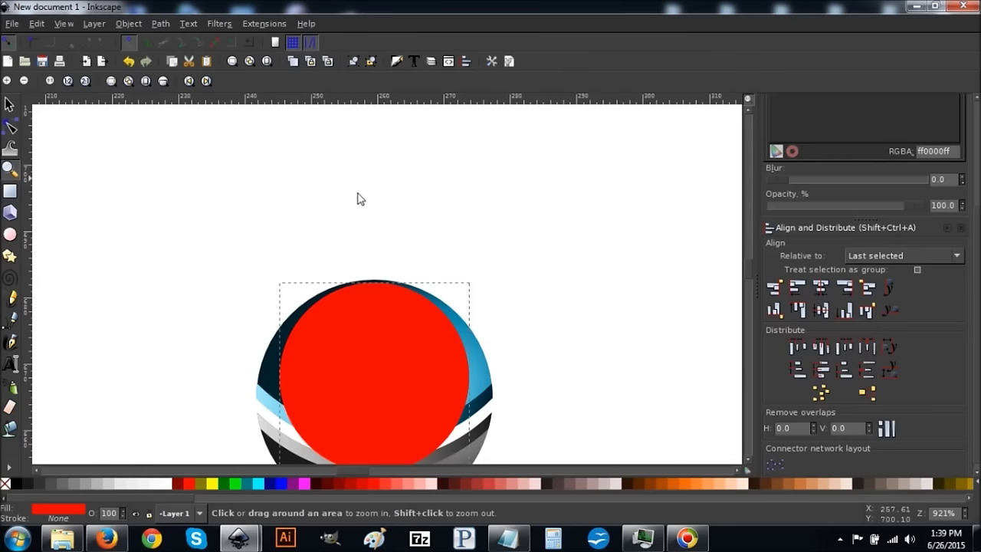
{"action": "scroll", "coordinate": [558, 353], "scroll_direction": "down", "scroll_amount": 3}
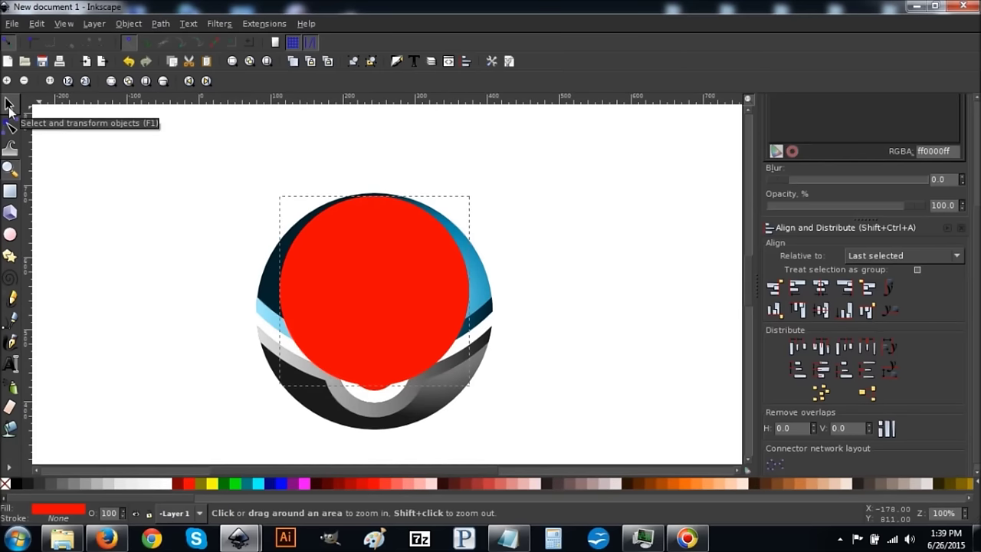
{"action": "left_click", "coordinate": [10, 105]}
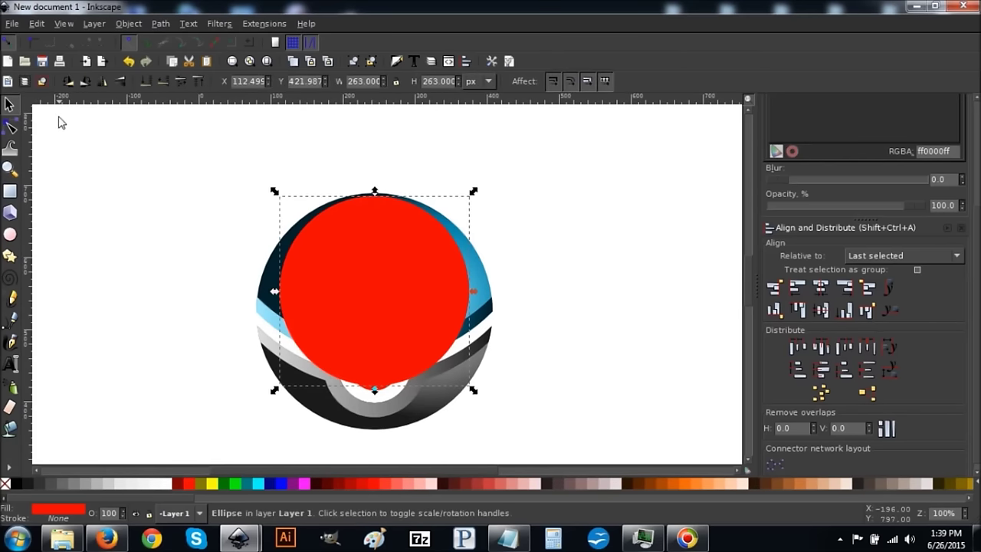
Fill the large circle with a white-to-transparent linear gradient running straight down from its top edge to just above the band around the button.
{"action": "left_click", "coordinate": [169, 488]}
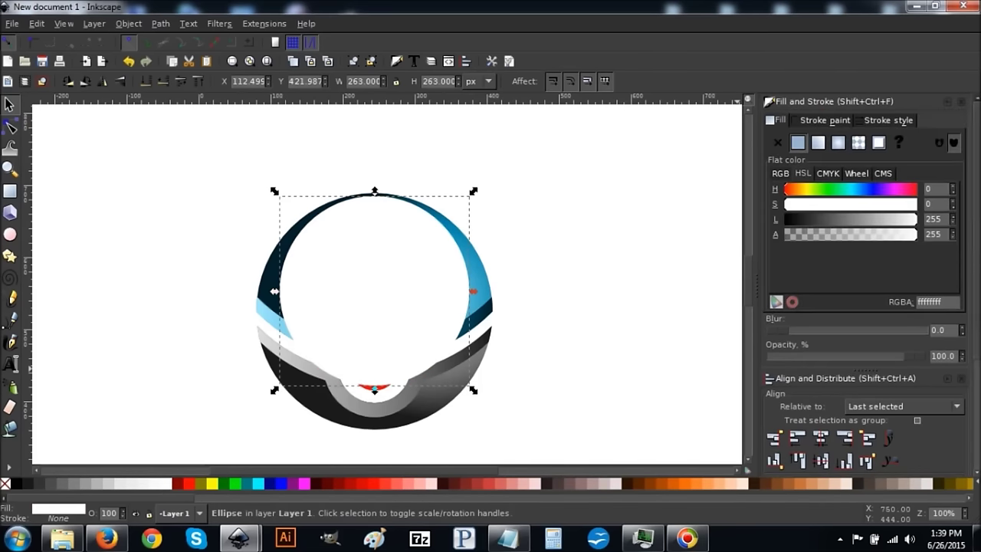
{"action": "left_click", "coordinate": [823, 146]}
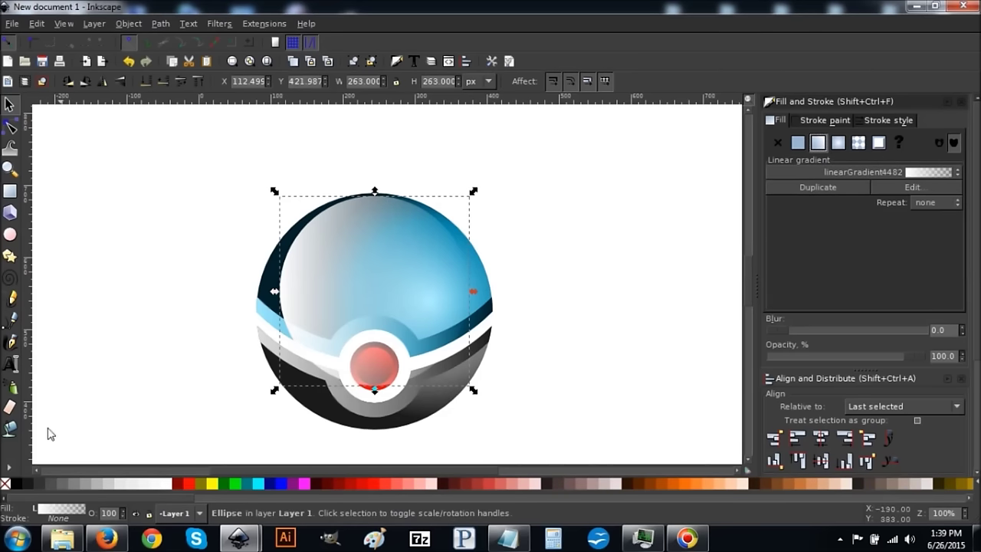
{"action": "left_click", "coordinate": [9, 469]}
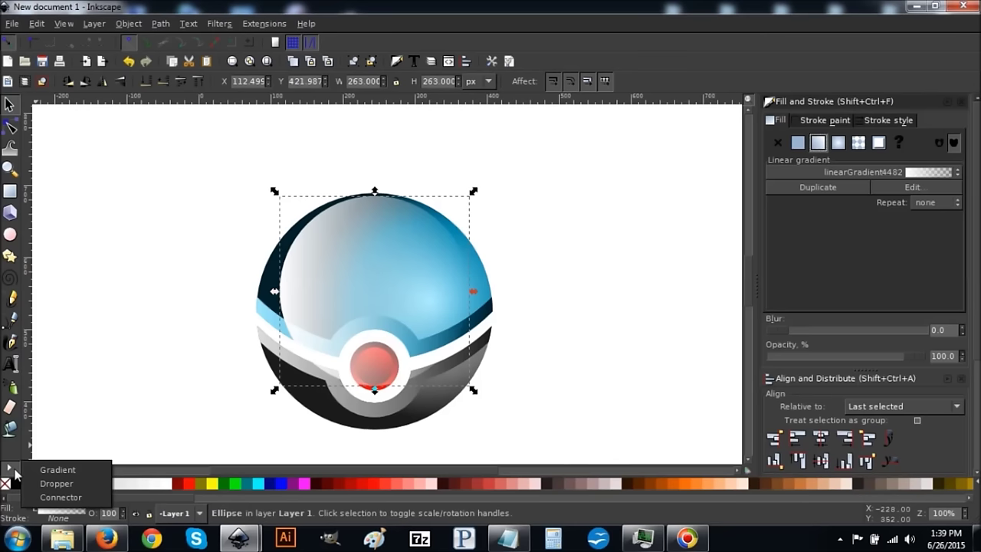
{"action": "left_click", "coordinate": [46, 469]}
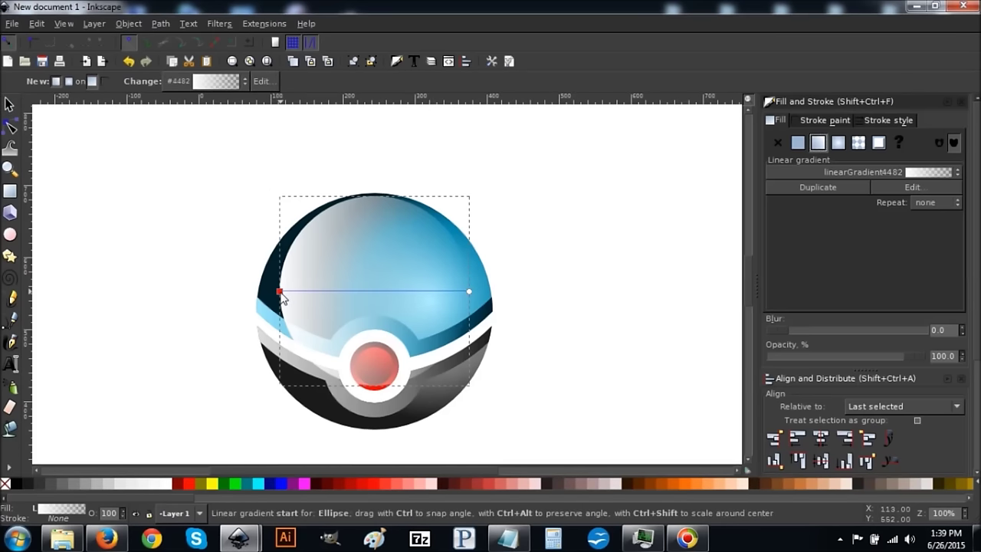
{"action": "mouse_move", "coordinate": [281, 298]}
{"action": "left_mouse_down"}
{"action": "mouse_move", "coordinate": [295, 265]}
{"action": "mouse_move", "coordinate": [310, 274]}
{"action": "left_mouse_up"}
{"action": "left_click_drag", "start_coordinate": [357, 226], "coordinate": [375, 195]}
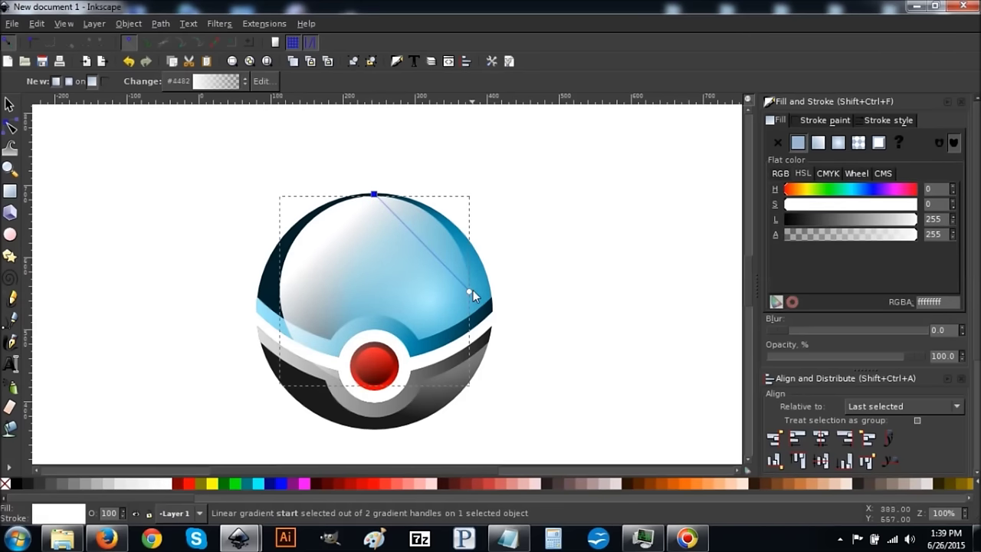
{"action": "left_click_drag", "start_coordinate": [467, 291], "coordinate": [381, 302]}
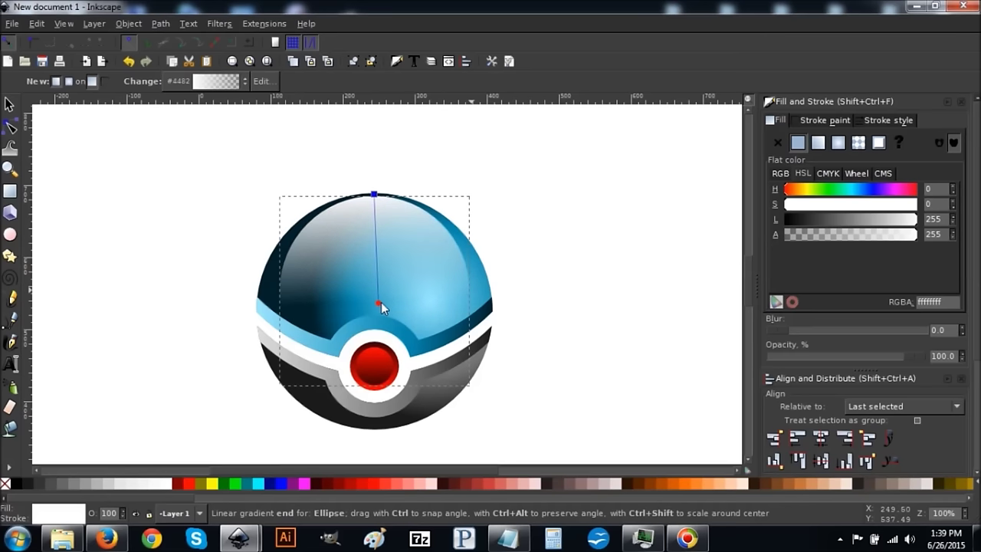
{"action": "left_click", "coordinate": [381, 302]}
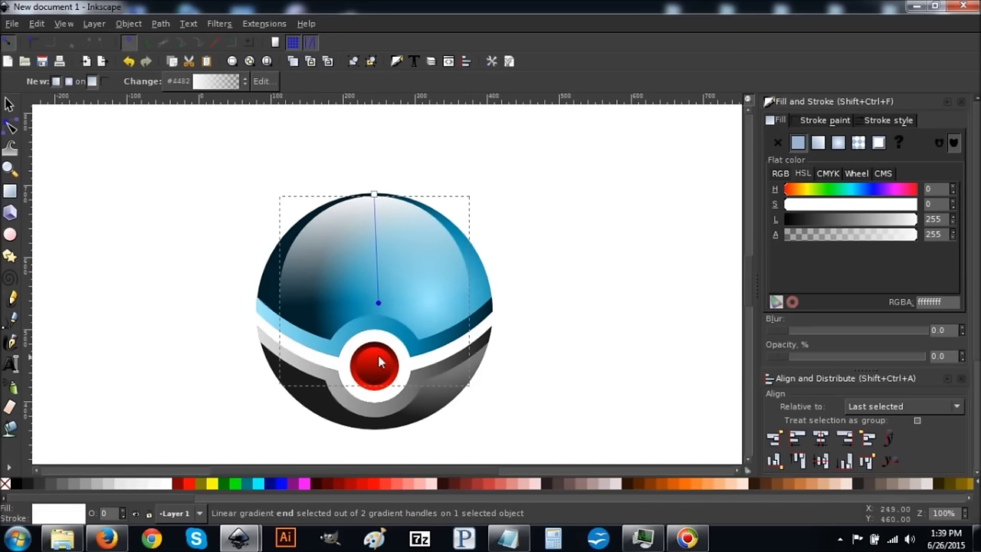
{"action": "mouse_move", "coordinate": [379, 304]}
{"action": "left_mouse_down"}
{"action": "mouse_move", "coordinate": [376, 281]}
{"action": "mouse_move", "coordinate": [390, 278]}
{"action": "mouse_move", "coordinate": [378, 288]}
{"action": "mouse_move", "coordinate": [380, 305]}
{"action": "left_mouse_up"}
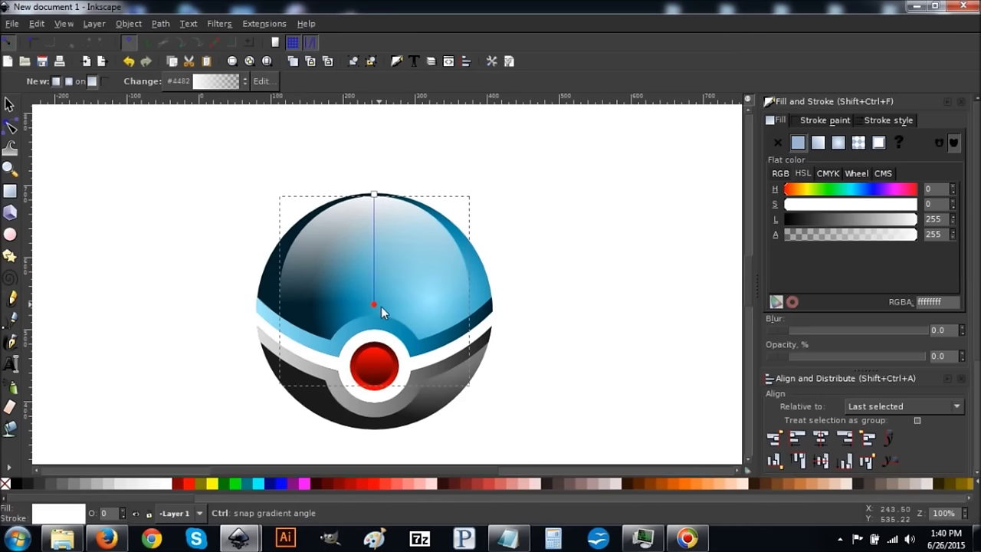
{"action": "left_click", "coordinate": [380, 306]}
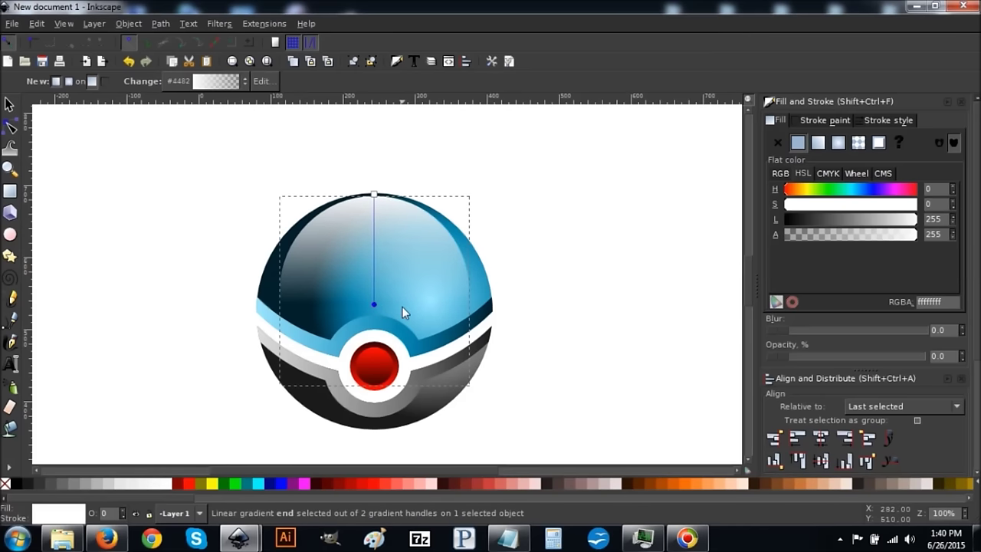
{"action": "left_click", "coordinate": [10, 106]}
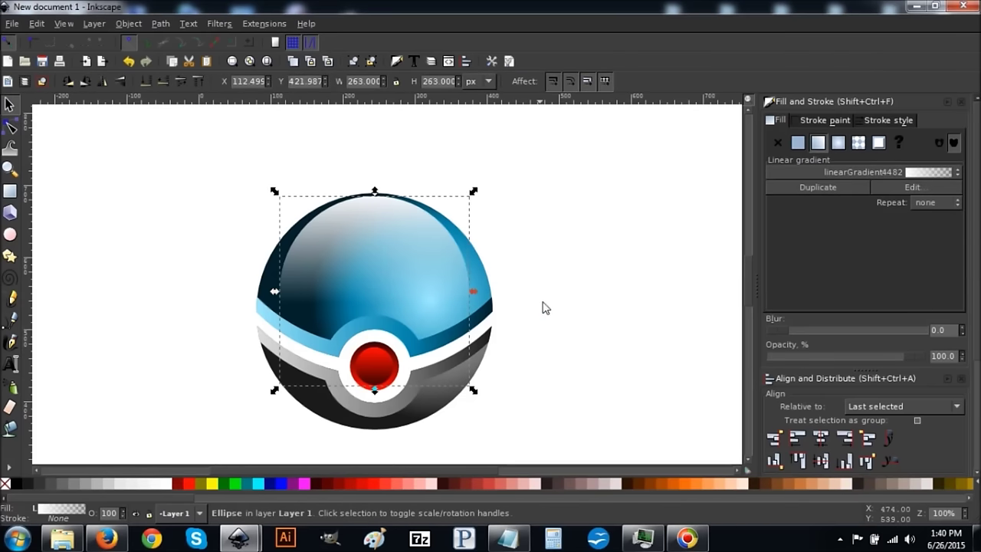
Group all the objects that make up the ball.
{"action": "scroll", "coordinate": [544, 308], "scroll_direction": "down", "scroll_amount": 1}
{"action": "left_click_drag", "start_coordinate": [643, 437], "coordinate": [162, 131]}
{"action": "left_click", "coordinate": [354, 61]}
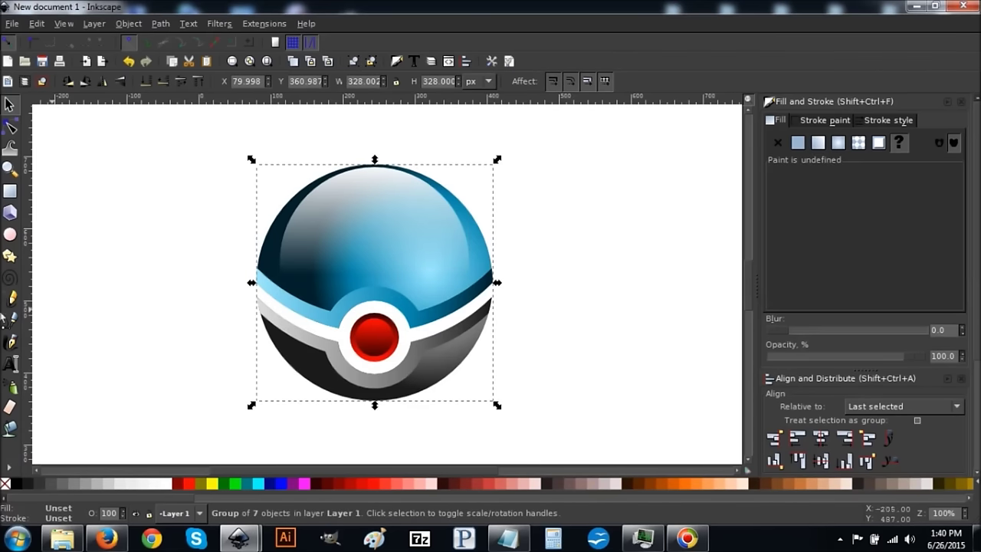
Draw a circle overlapping the ball's upper-left side and fill it with black (000000).
{"action": "left_click", "coordinate": [10, 234]}
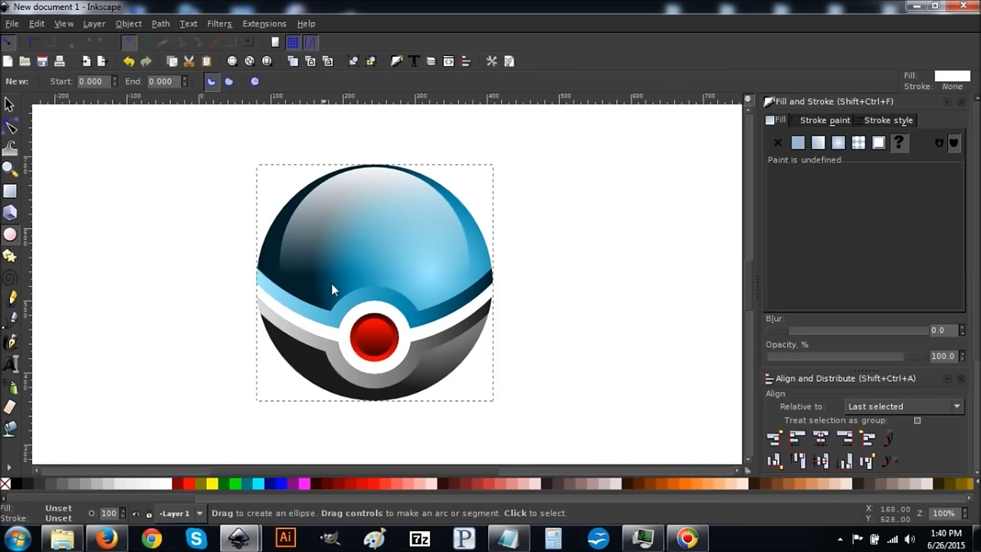
{"action": "key", "text": "ctrl"}
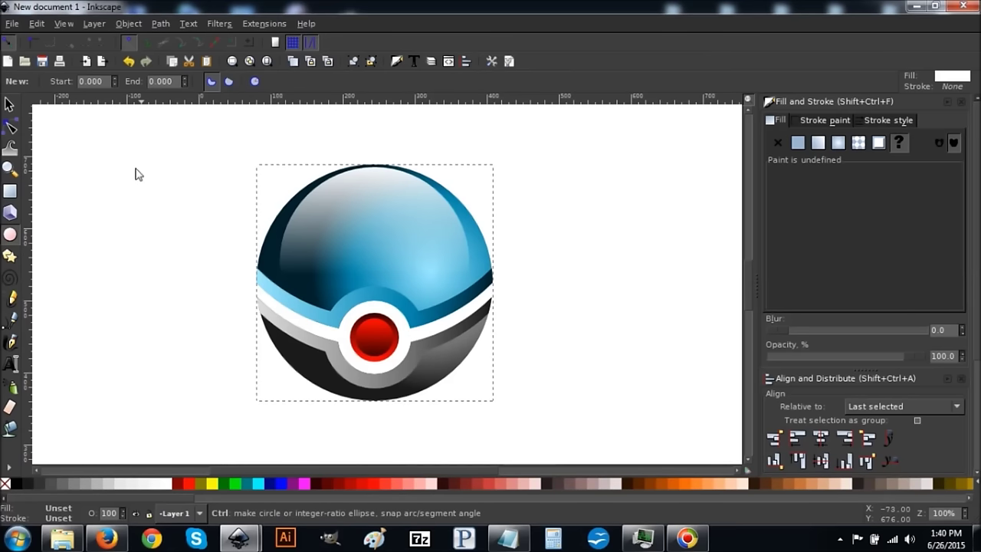
{"action": "left_click_drag", "start_coordinate": [134, 175], "coordinate": [315, 324]}
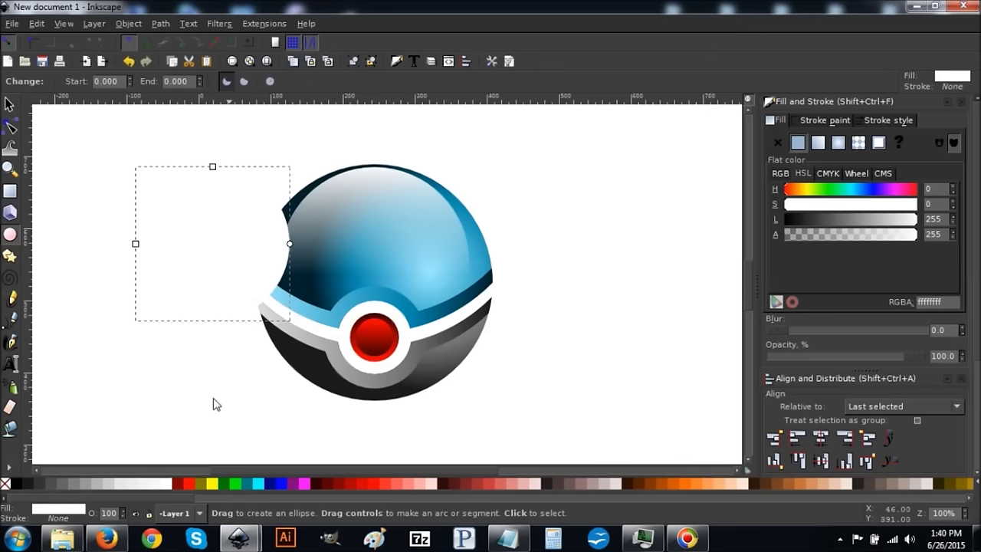
{"action": "left_click", "coordinate": [21, 484]}
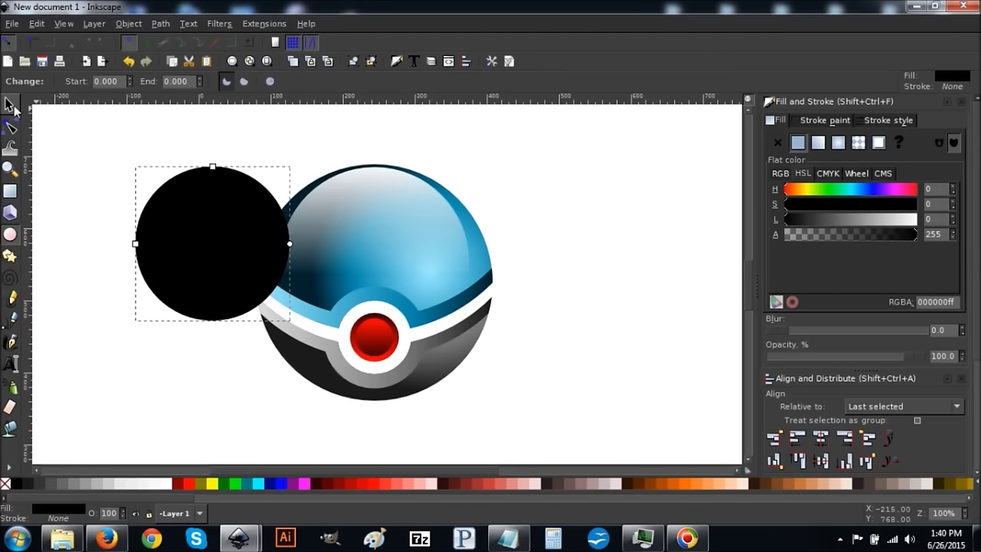
Enlarge the black circle to about 291 px and centre it on the ball horizontally and vertically.
{"action": "left_click", "coordinate": [12, 106]}
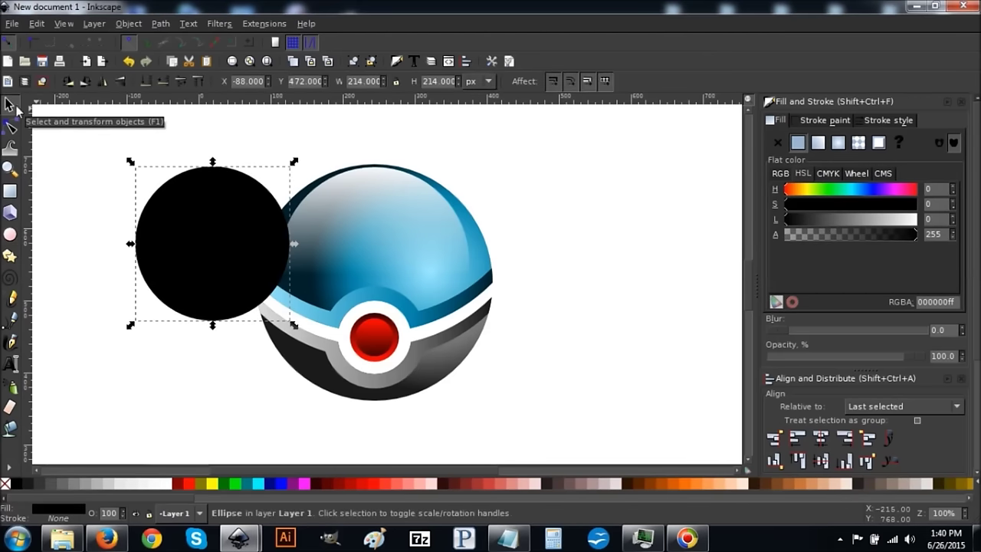
{"action": "left_click_drag", "start_coordinate": [295, 328], "coordinate": [368, 393]}
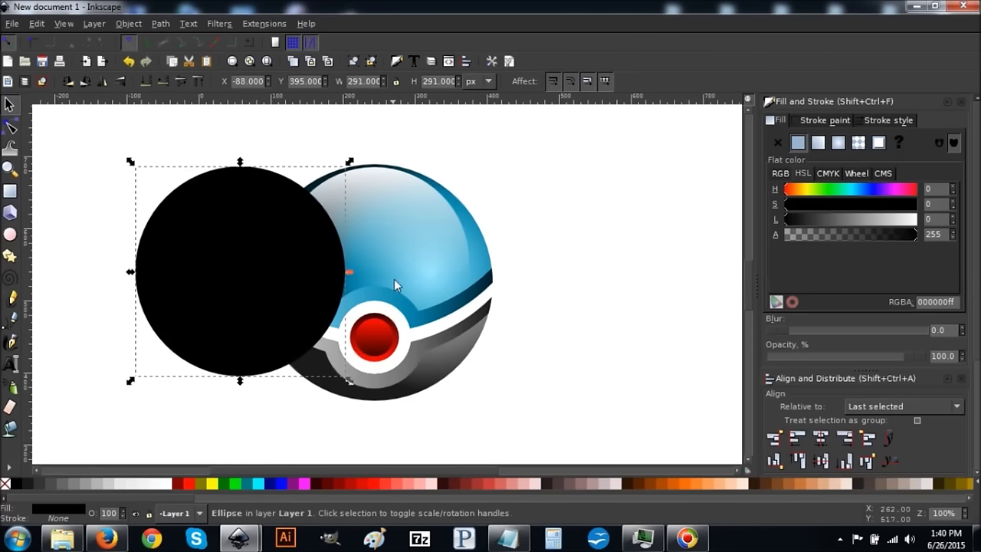
{"action": "key", "text": "shift"}
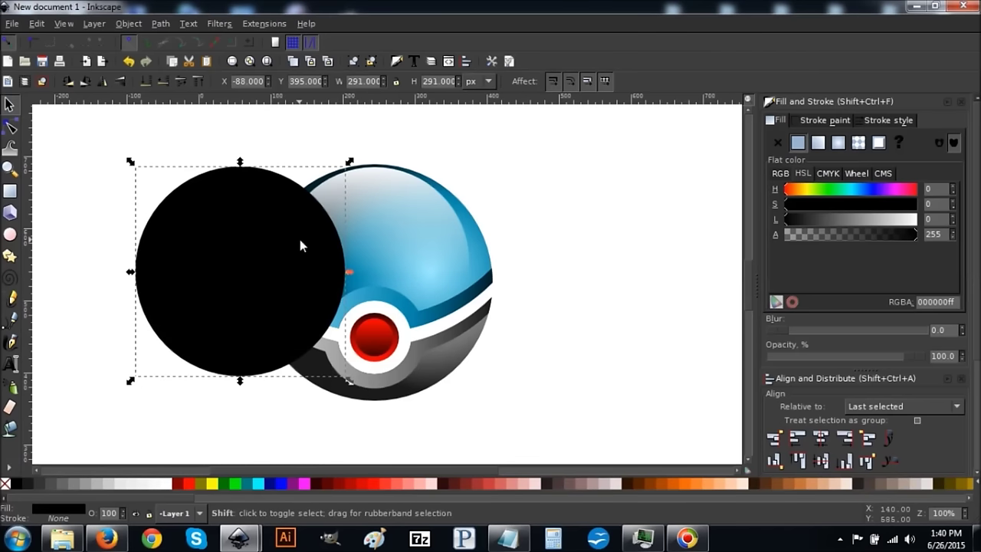
{"action": "left_click", "coordinate": [404, 230], "text": "shift"}
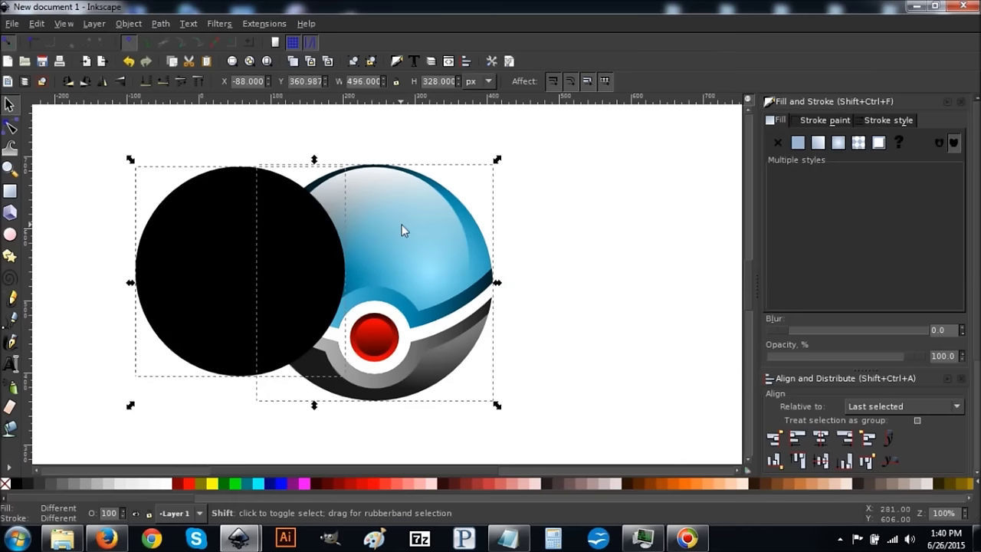
{"action": "scroll", "coordinate": [978, 214], "scroll_direction": "down", "scroll_amount": 3}
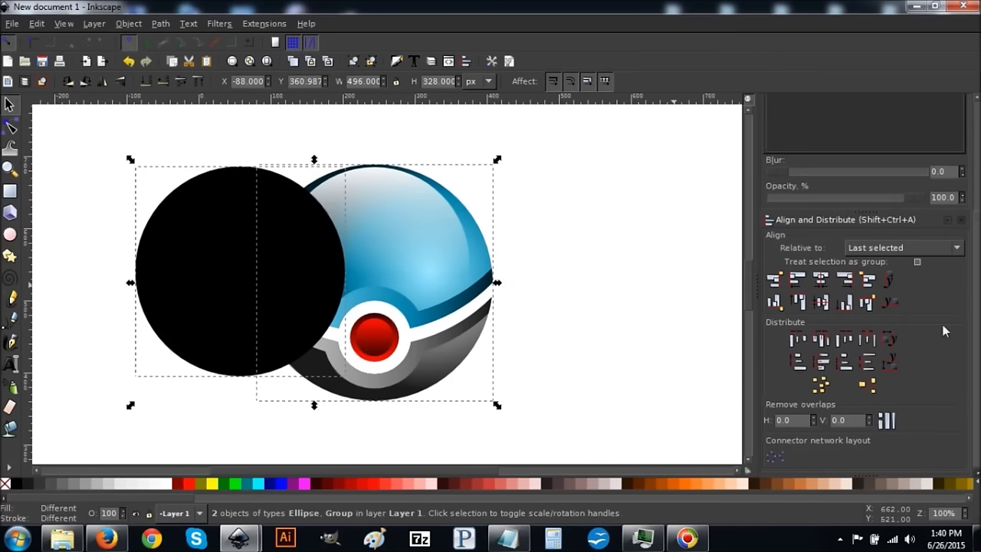
{"action": "left_click", "coordinate": [820, 281]}
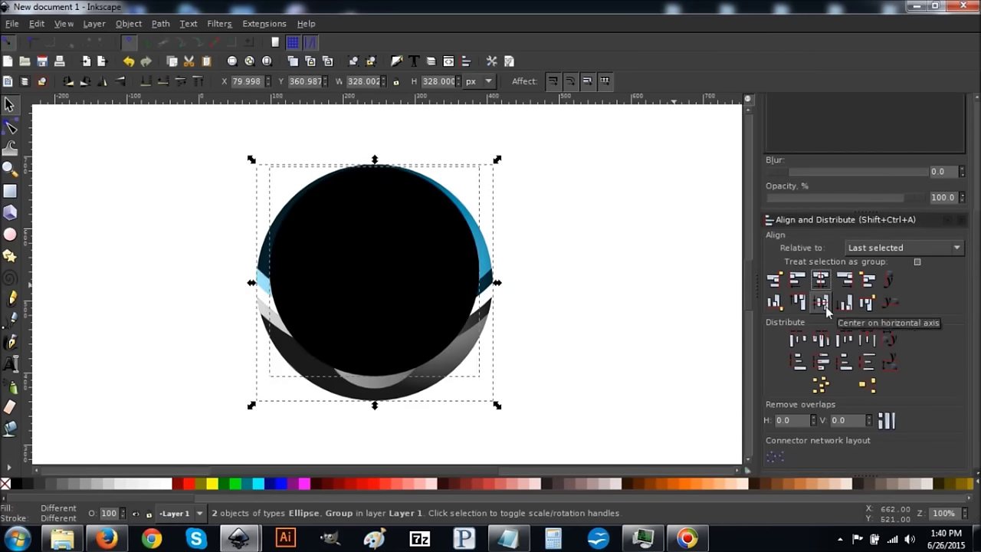
{"action": "left_click", "coordinate": [824, 305]}
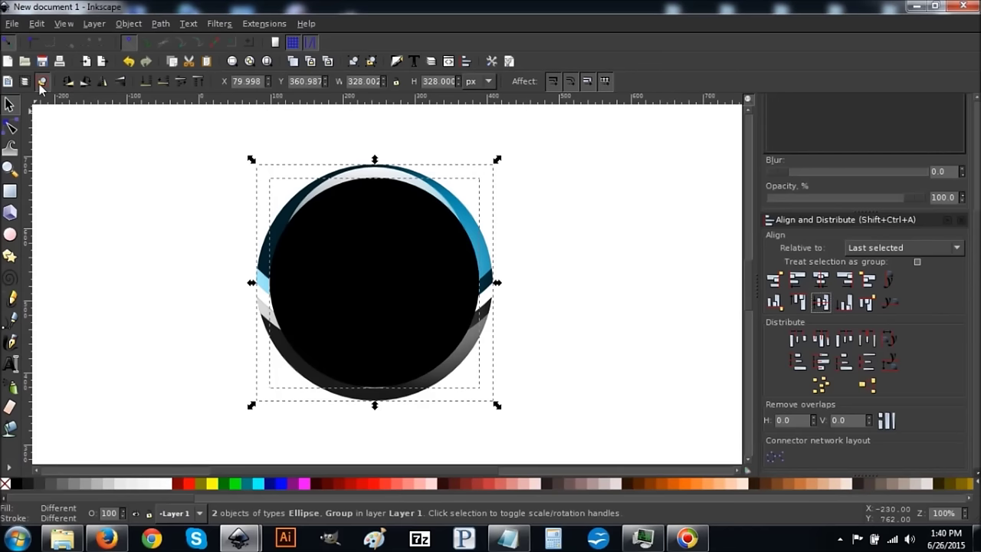
{"action": "left_click", "coordinate": [42, 82]}
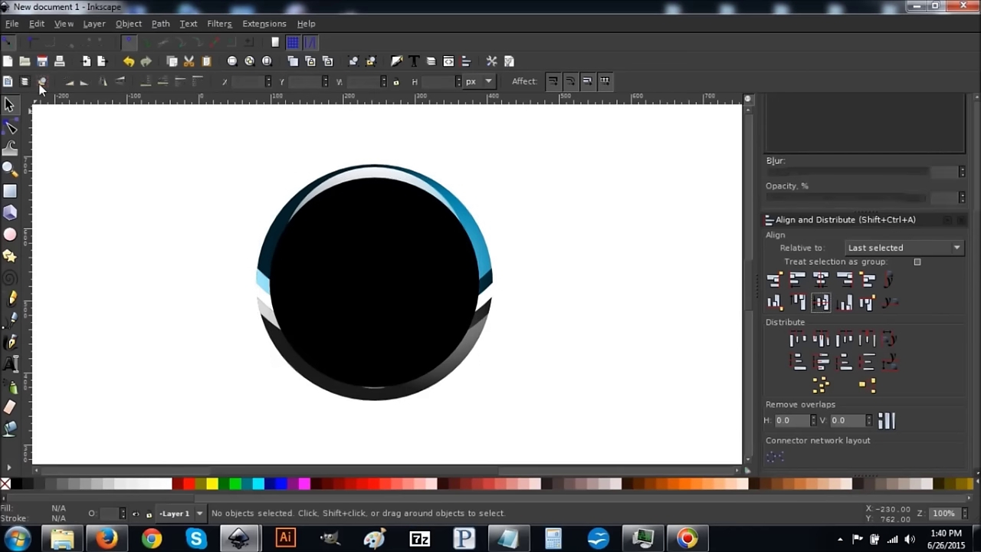
Scale the black circle about its centre to about 311 px, just inside the ball's outline, and lower it behind the ball.
{"action": "left_click", "coordinate": [309, 275]}
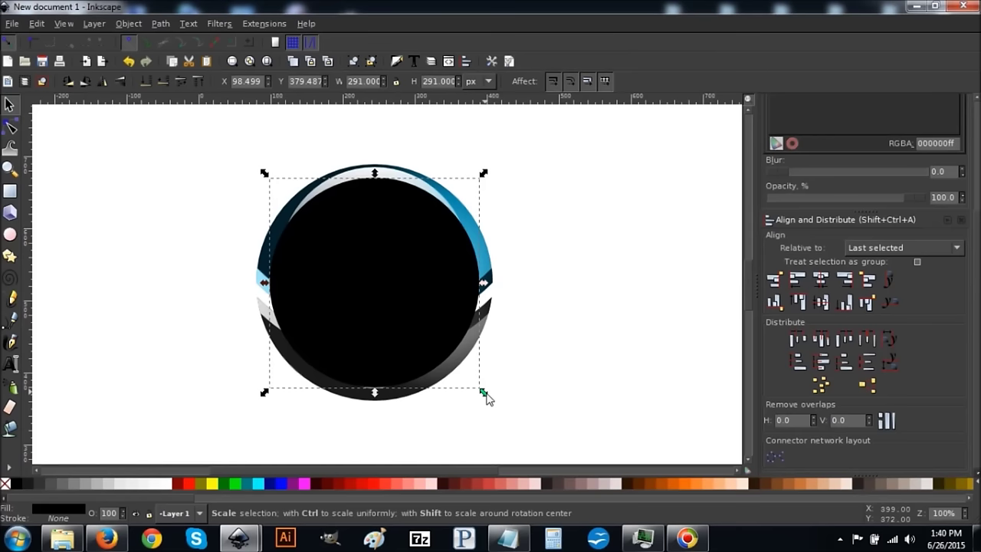
{"action": "left_click_drag", "start_coordinate": [485, 393], "coordinate": [496, 405]}
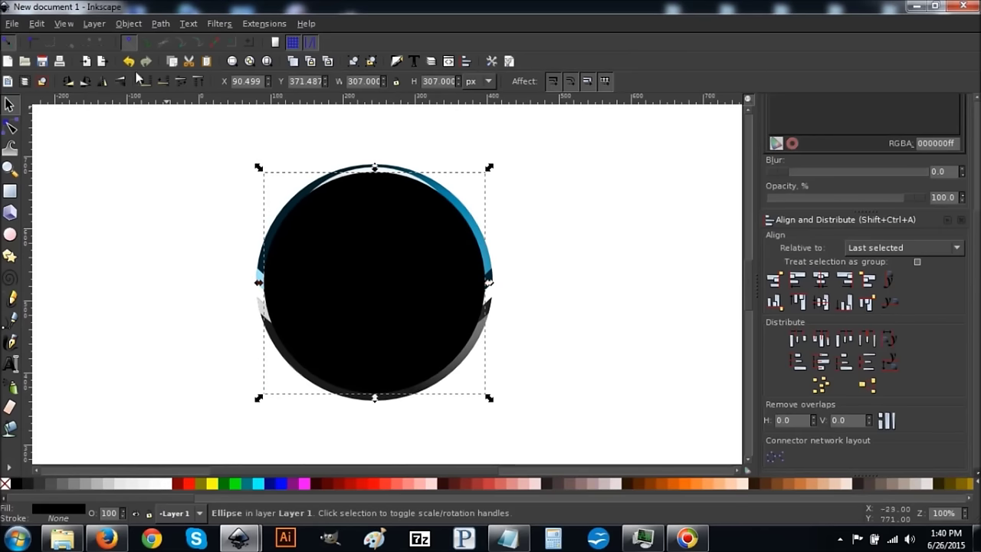
{"action": "left_click", "coordinate": [128, 61]}
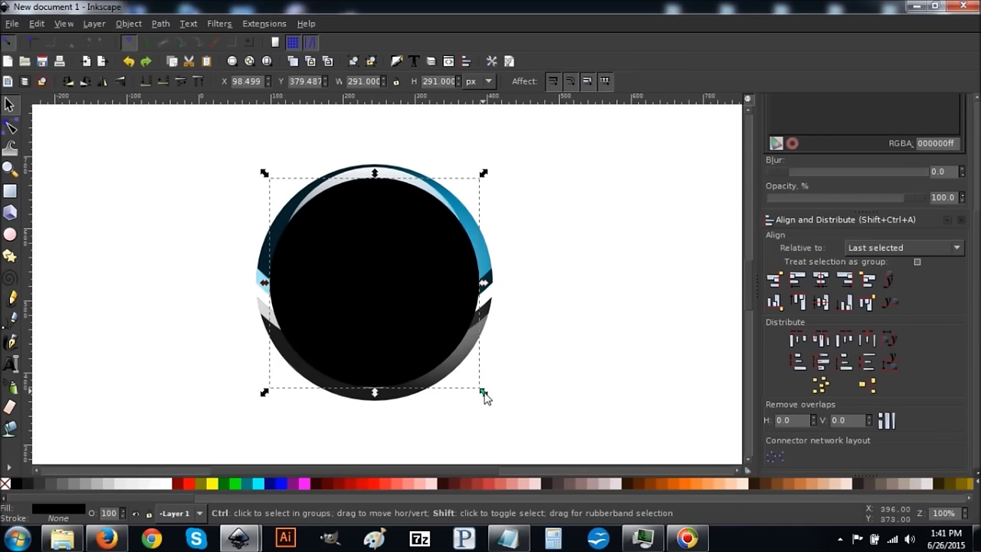
{"action": "left_click_drag", "start_coordinate": [487, 395], "coordinate": [493, 406]}
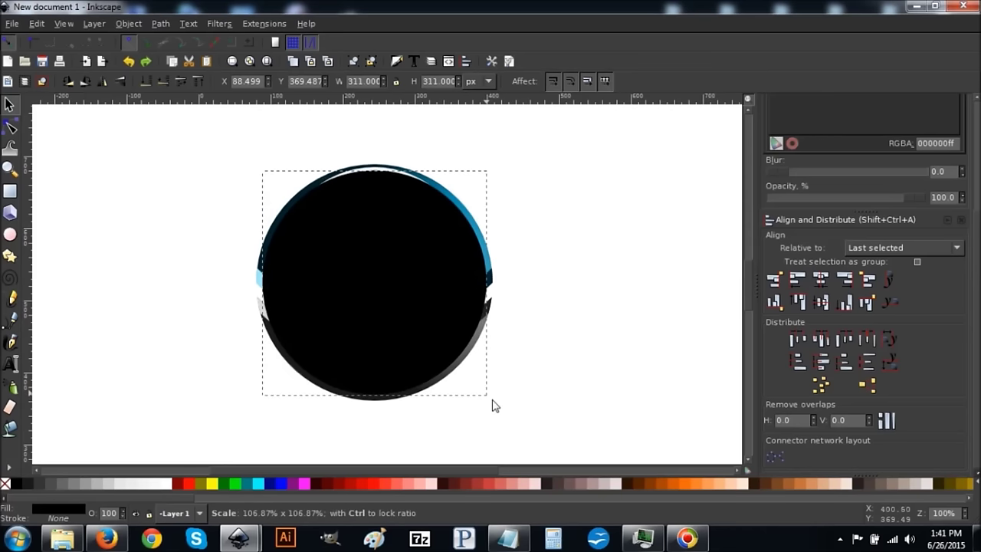
{"action": "left_click_drag", "start_coordinate": [493, 406], "coordinate": [492, 402]}
{"action": "left_click", "coordinate": [162, 83]}
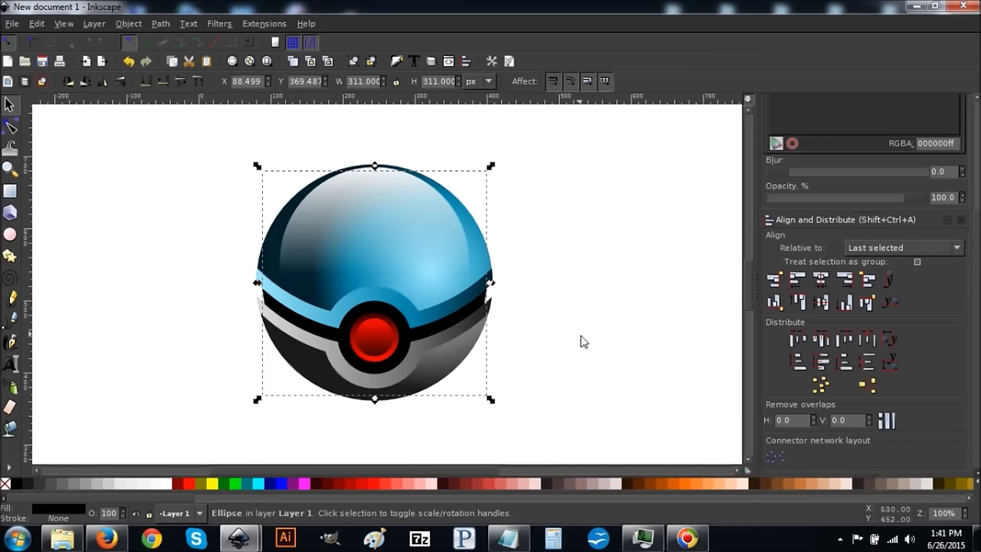
Group the ball with the black circle and shrink the group about its centre to about 172 px.
{"action": "left_click_drag", "start_coordinate": [628, 446], "coordinate": [172, 136]}
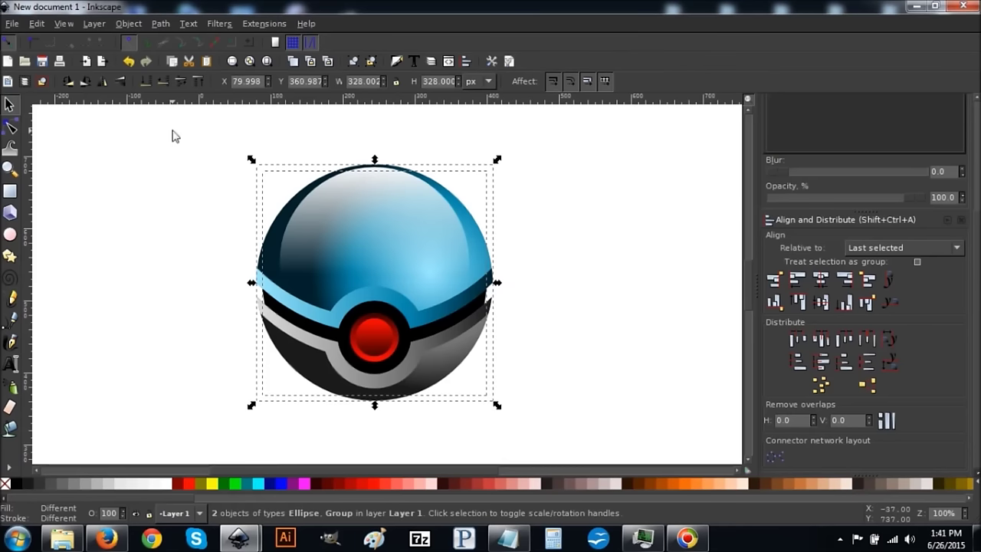
{"action": "left_click", "coordinate": [353, 61]}
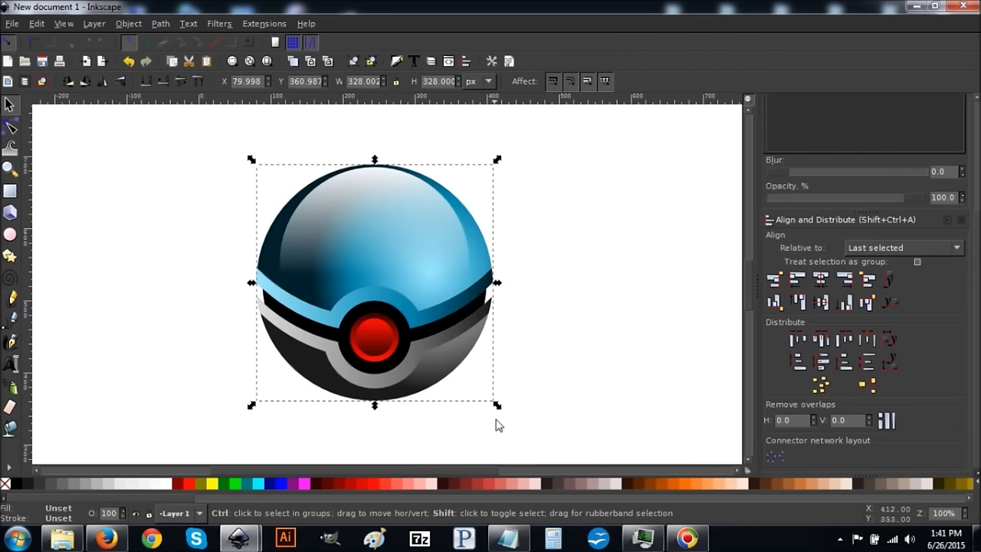
{"action": "left_click_drag", "start_coordinate": [498, 408], "coordinate": [460, 355]}
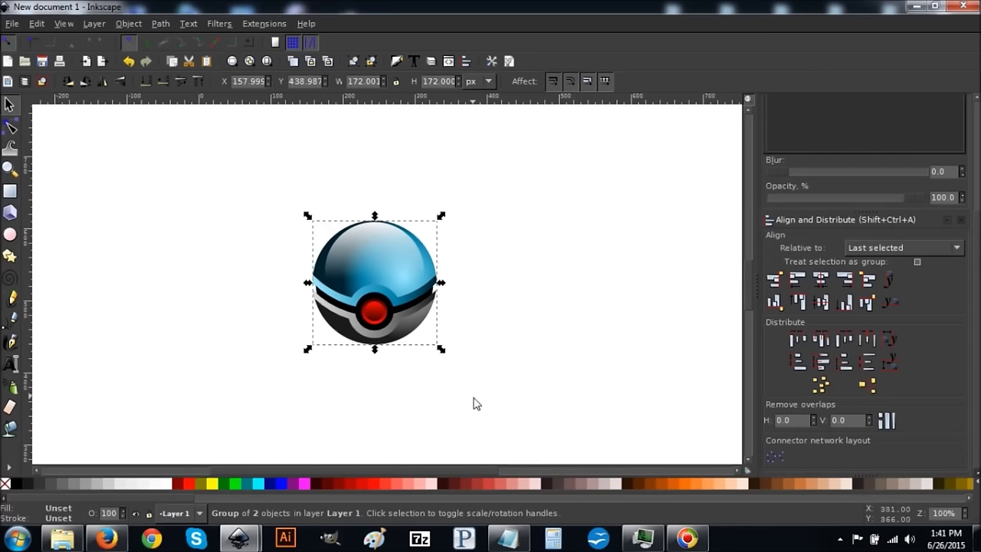
Draw a black rectangle about 605 × 362 px around the ball and send it to the very back.
{"action": "left_click", "coordinate": [10, 193]}
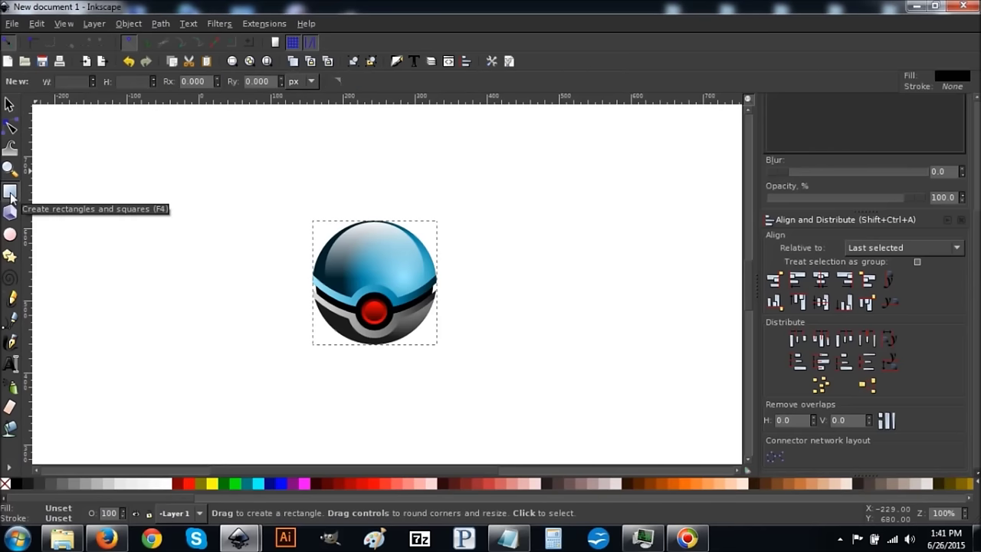
{"action": "left_click_drag", "start_coordinate": [144, 157], "coordinate": [580, 419]}
{"action": "left_click", "coordinate": [11, 105]}
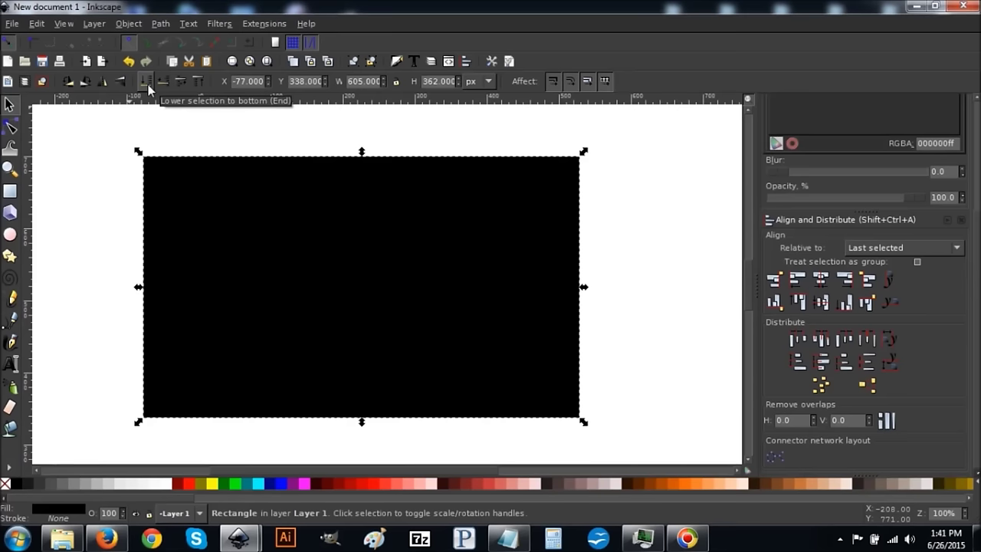
{"action": "left_click", "coordinate": [148, 84]}
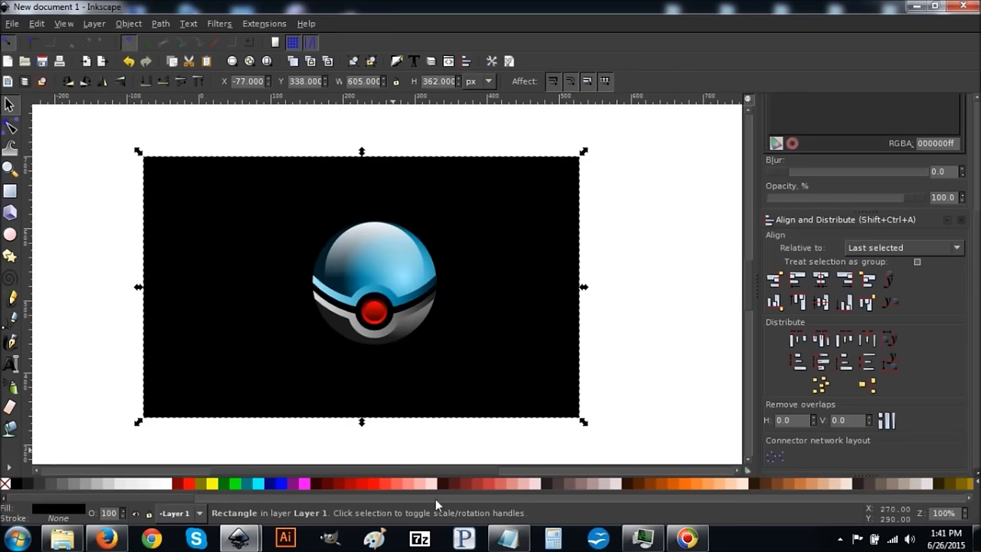
Centre the ball group horizontally and vertically on the black rectangle.
{"action": "left_click", "coordinate": [375, 270]}
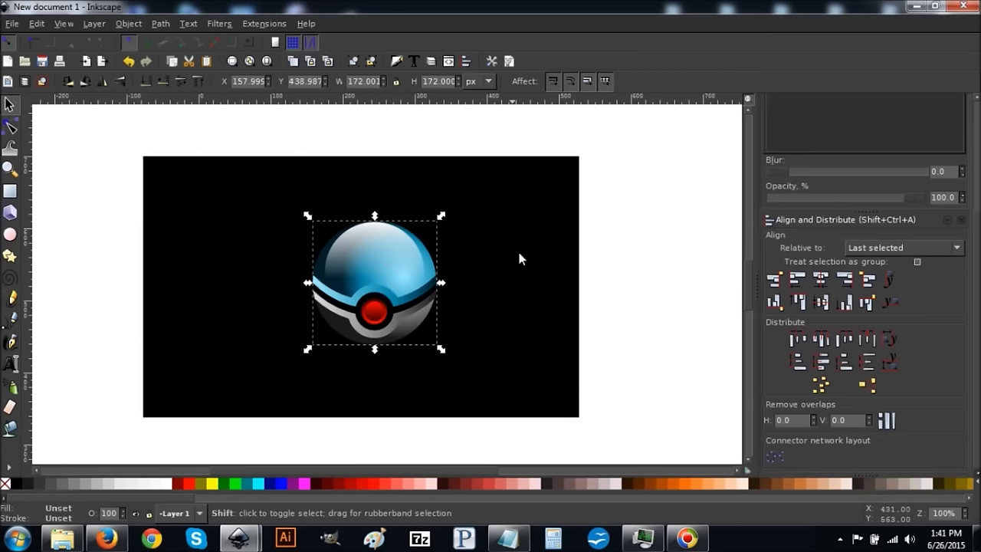
{"action": "left_click", "coordinate": [532, 233], "text": "shift"}
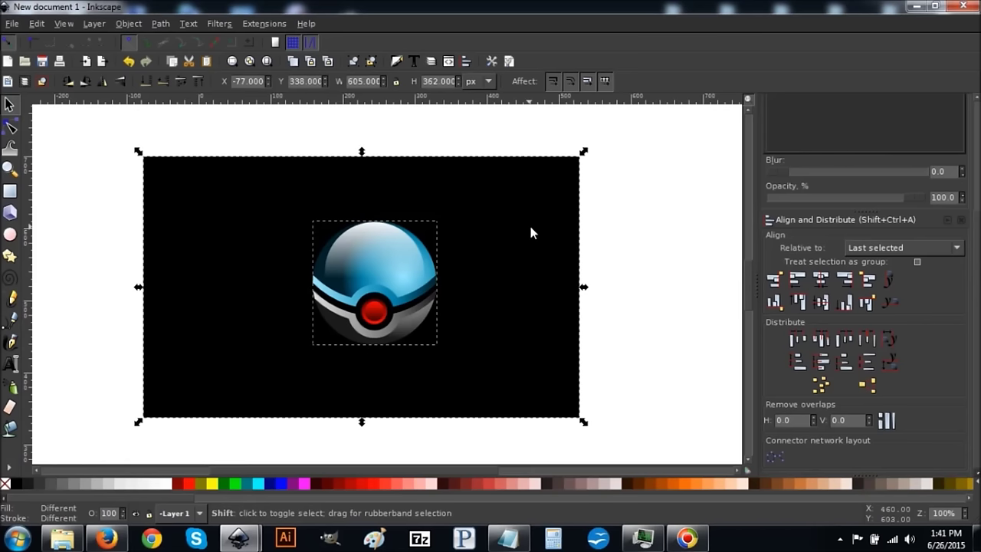
{"action": "left_click", "coordinate": [820, 280]}
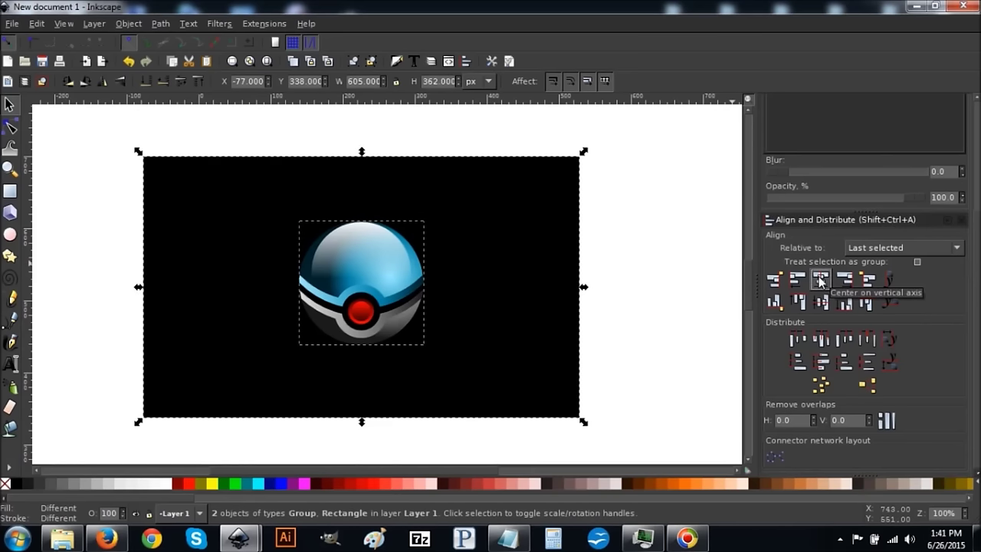
{"action": "left_click", "coordinate": [820, 301]}
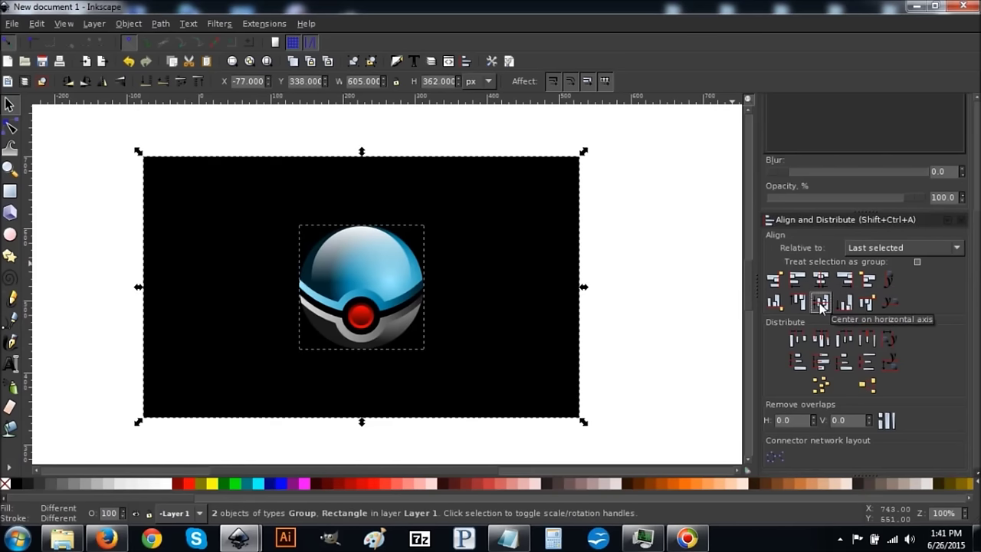
{"action": "left_click", "coordinate": [131, 377]}
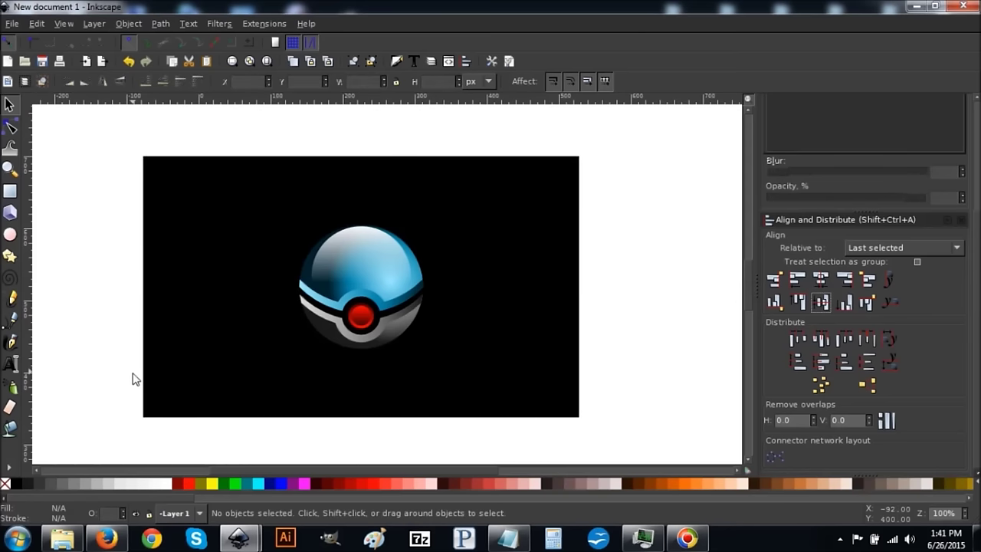
Duplicate the ball group and ungroup the copy down to its individual objects.
{"action": "left_click", "coordinate": [370, 258]}
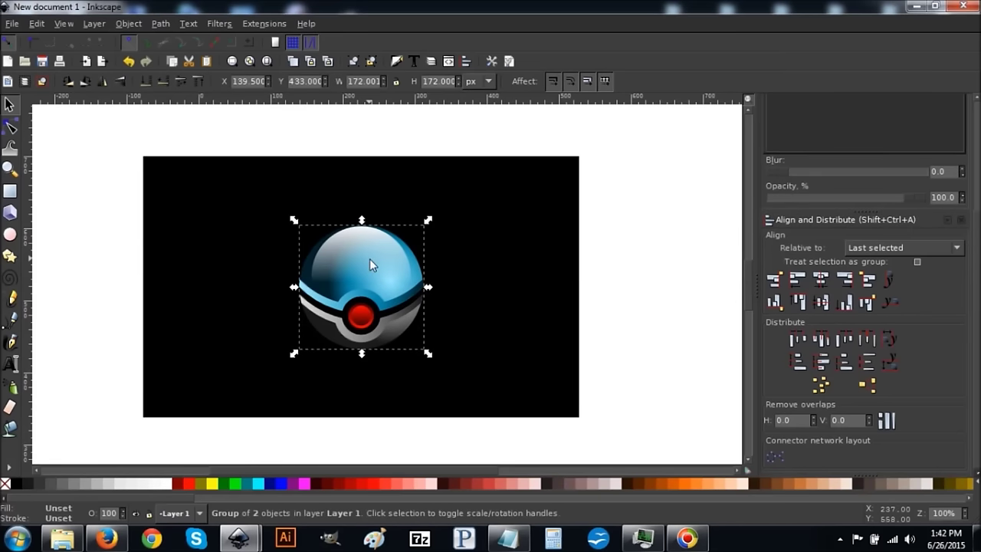
{"action": "left_click", "coordinate": [43, 27]}
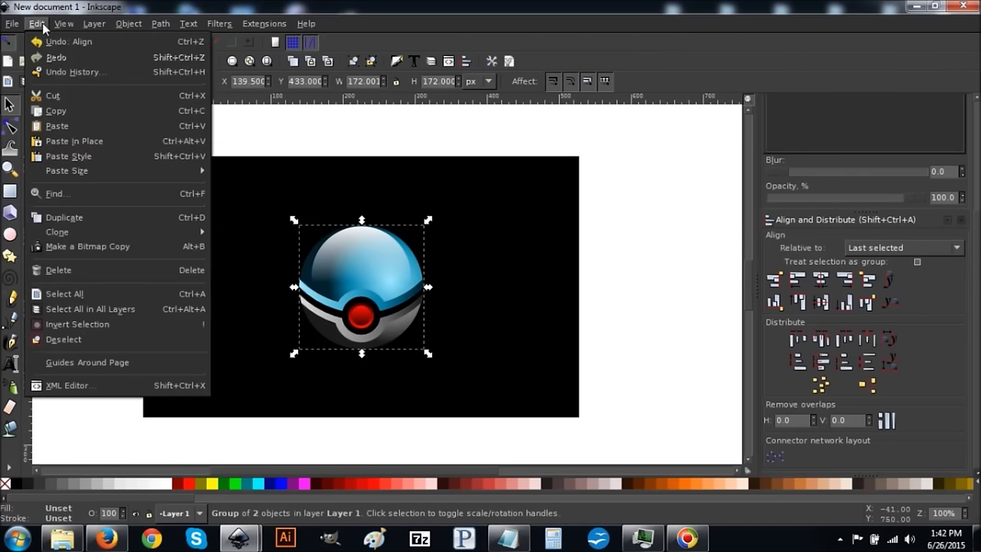
{"action": "left_click", "coordinate": [55, 218]}
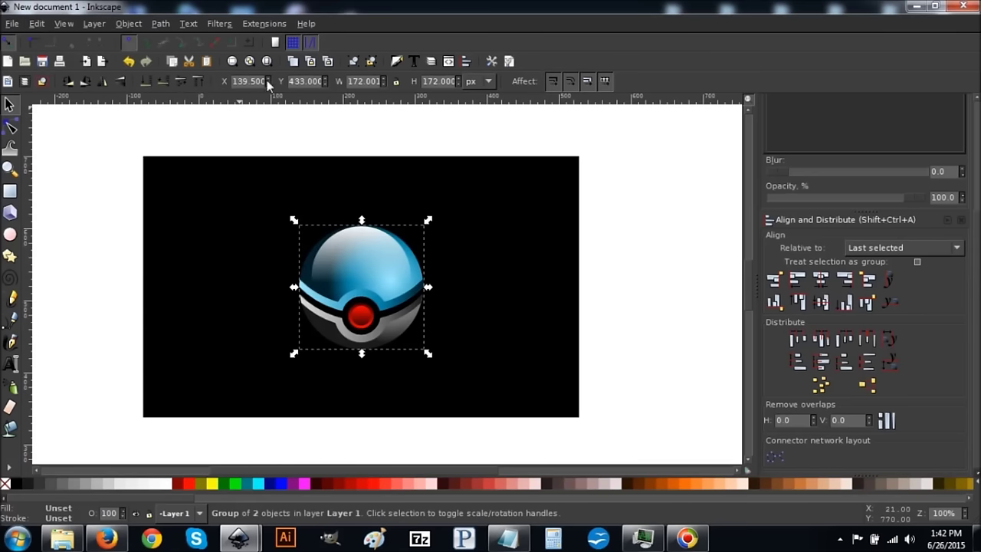
{"action": "left_click", "coordinate": [375, 68]}
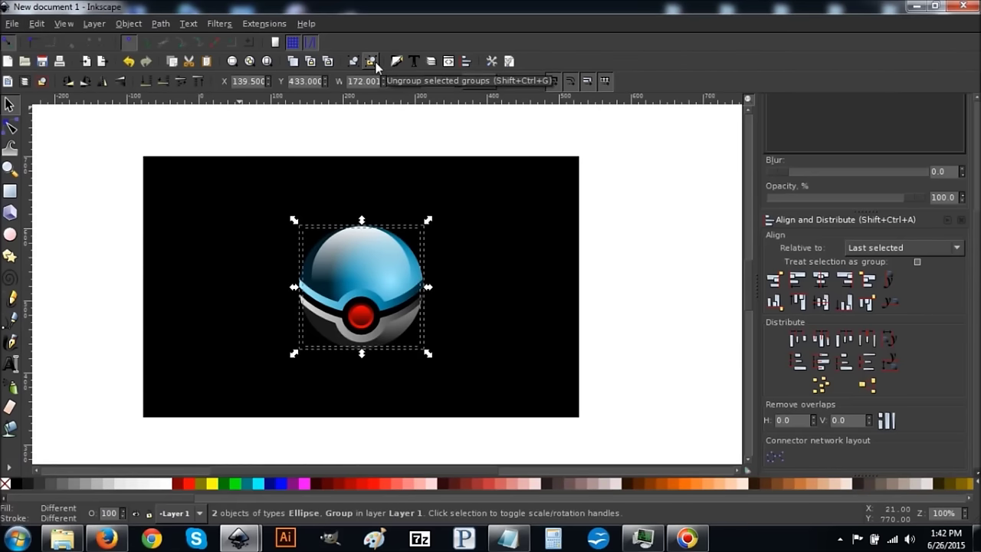
{"action": "left_click", "coordinate": [375, 67]}
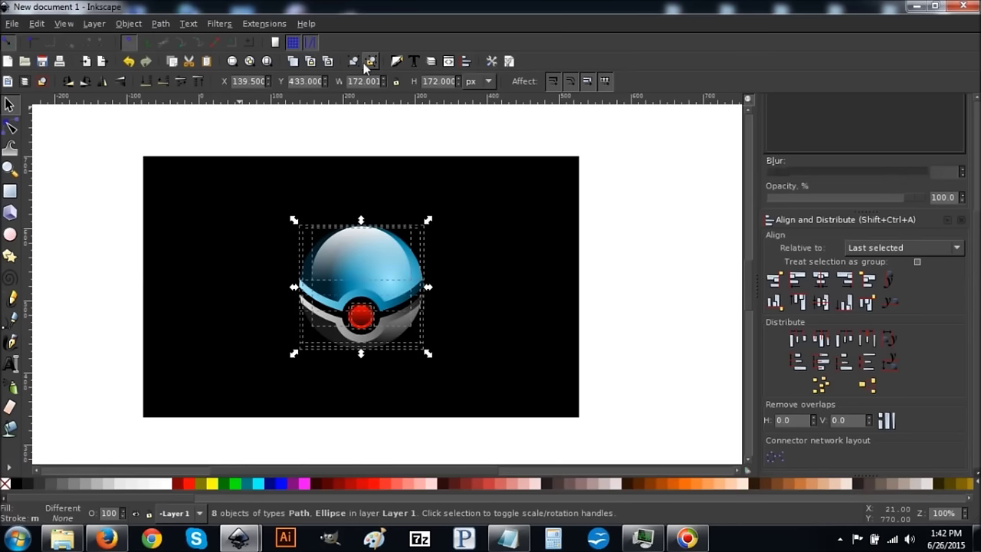
Unite the copy's pieces into one path with Union and fill it with white.
{"action": "left_click", "coordinate": [159, 24]}
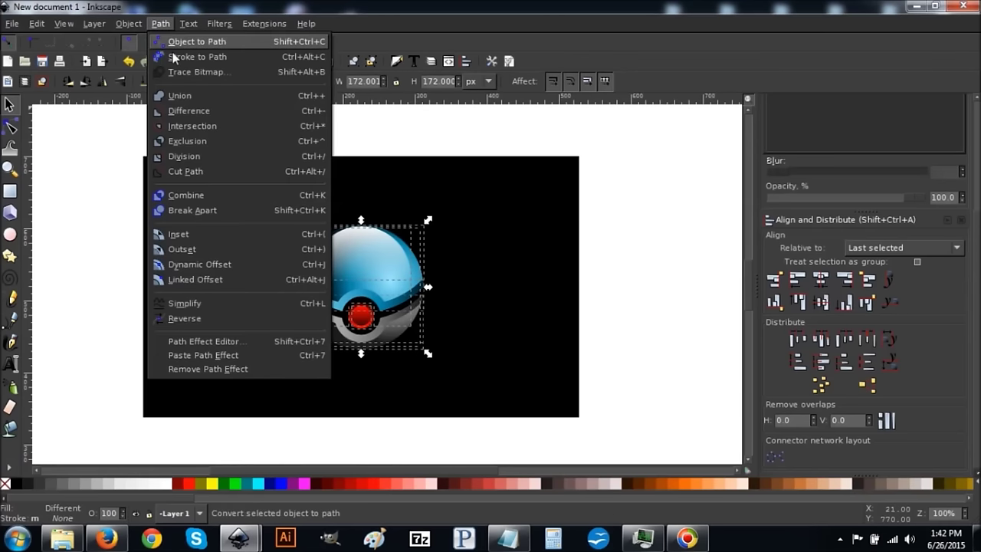
{"action": "left_click", "coordinate": [184, 95]}
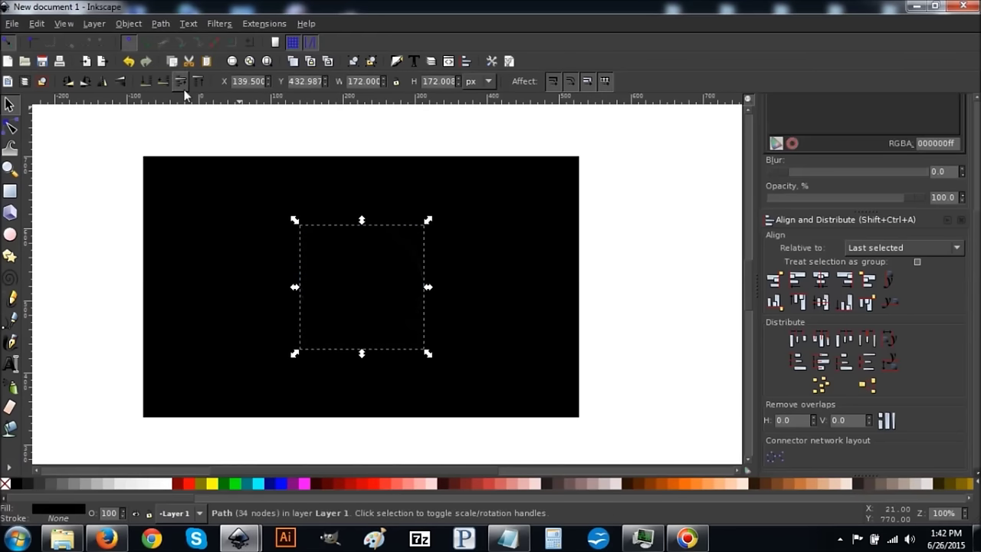
{"action": "left_click", "coordinate": [166, 485]}
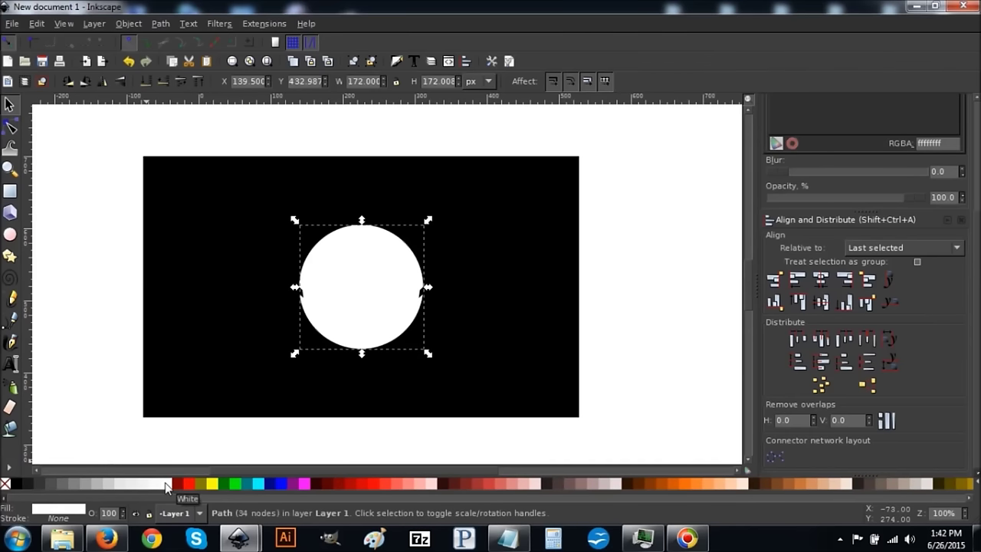
Lower the white silhouette behind the ball and set its blur to 7.7 for a glow.
{"action": "left_click", "coordinate": [167, 84]}
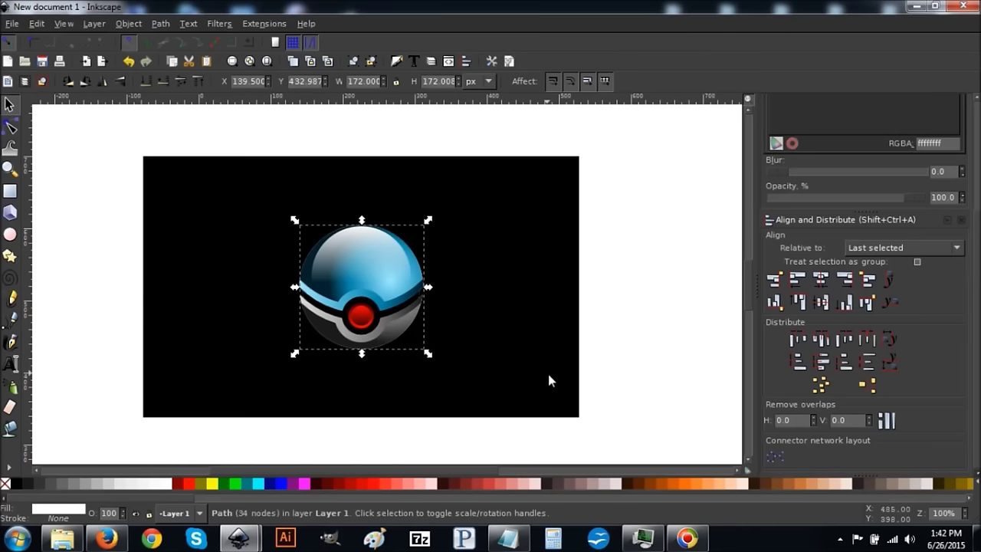
{"action": "scroll", "coordinate": [902, 229], "scroll_direction": "up", "scroll_amount": 2}
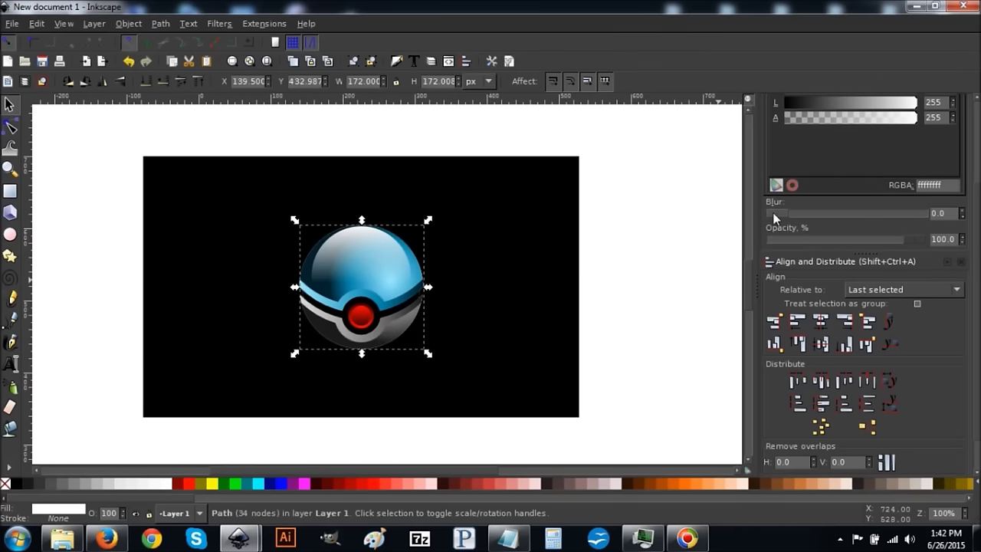
{"action": "left_click", "coordinate": [784, 215]}
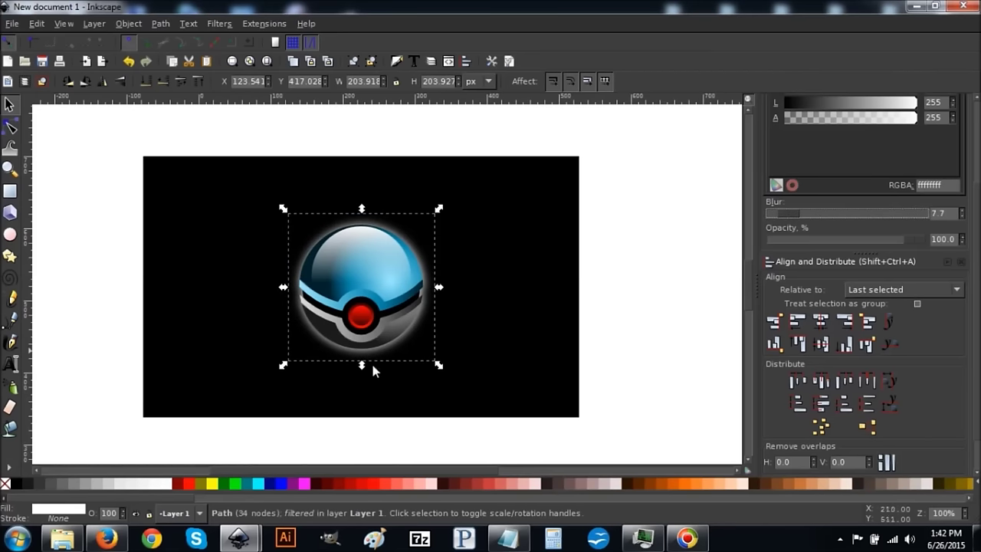
Try blur values of 11.9 and 8.8 on the white silhouette and return it to 7.7.
{"action": "left_click", "coordinate": [793, 212]}
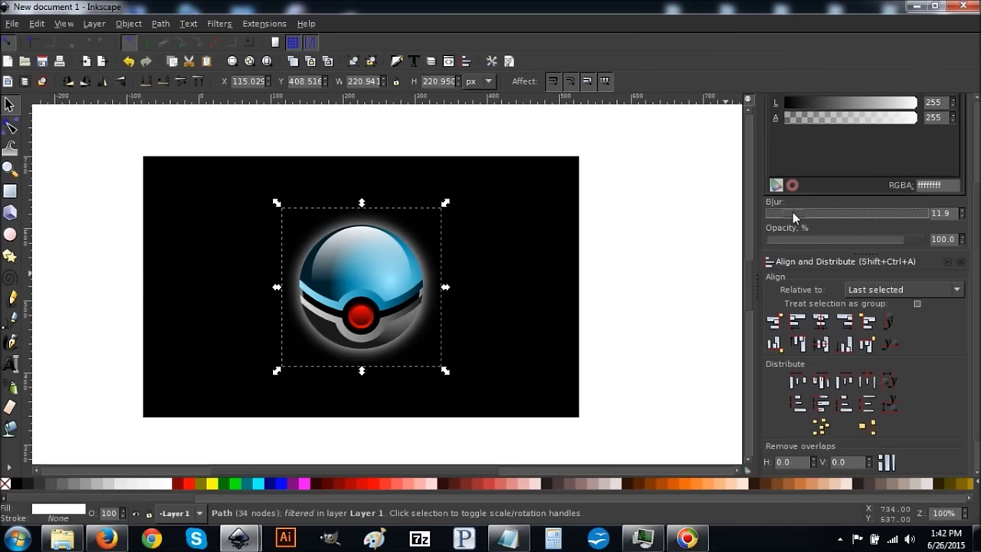
{"action": "left_click", "coordinate": [788, 212]}
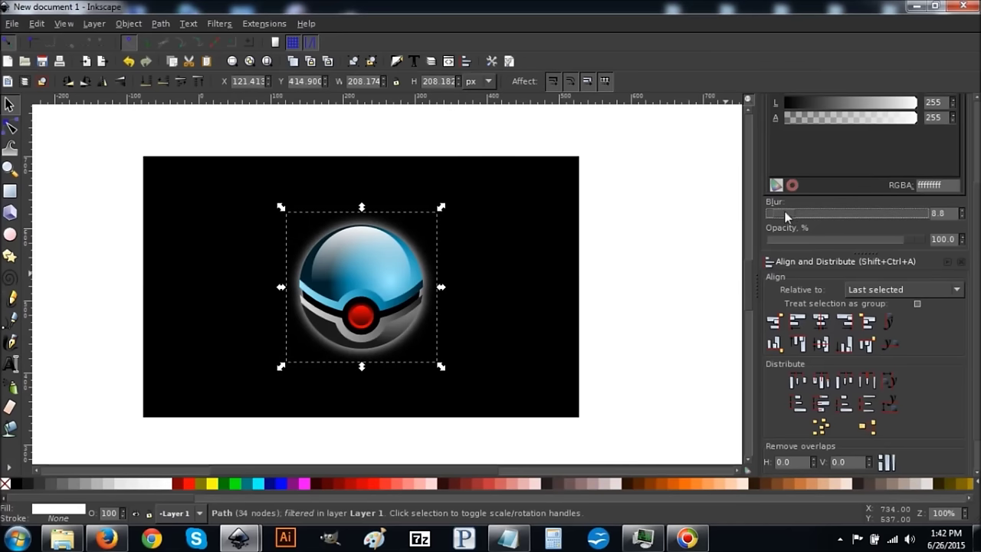
{"action": "left_click", "coordinate": [789, 213]}
{"action": "left_click", "coordinate": [788, 212]}
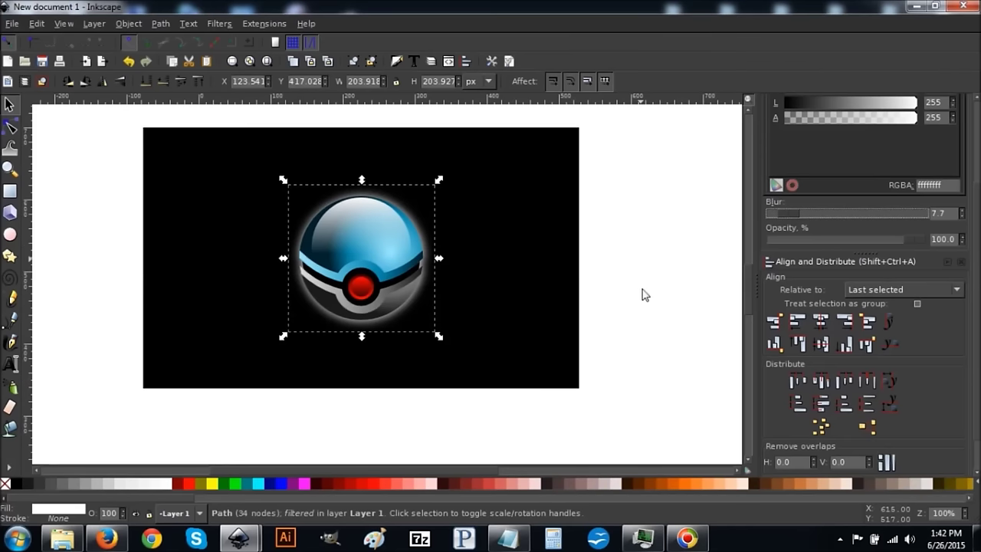
Fill the black background rectangle with a radial gradient and set its centre stop's lightness to 19.
{"action": "left_click", "coordinate": [536, 193]}
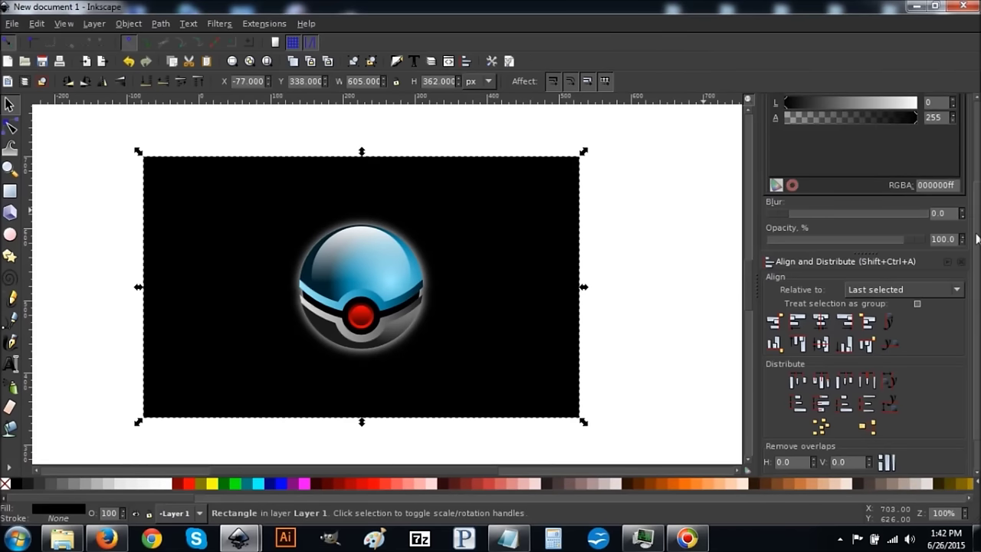
{"action": "scroll", "coordinate": [977, 238], "scroll_direction": "up", "scroll_amount": 3}
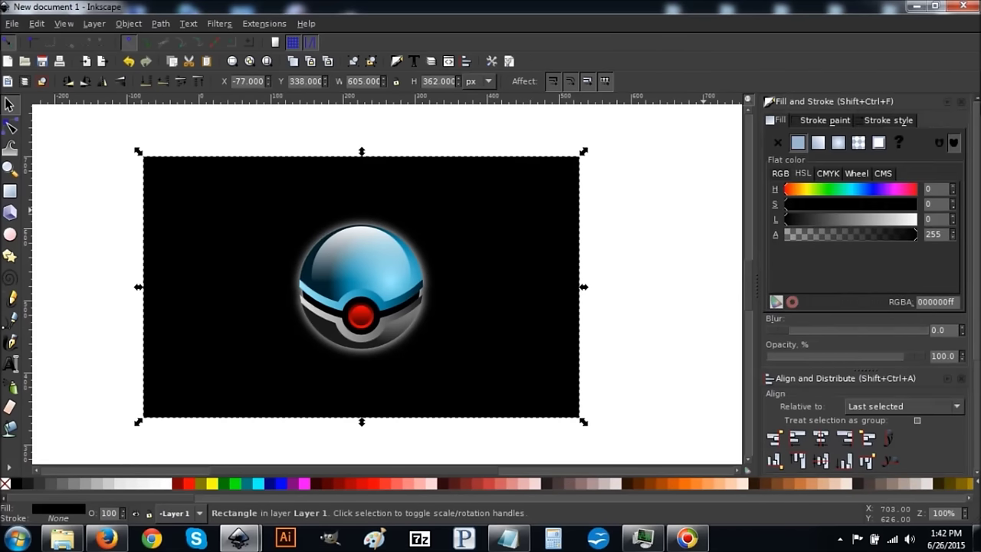
{"action": "left_click", "coordinate": [837, 143]}
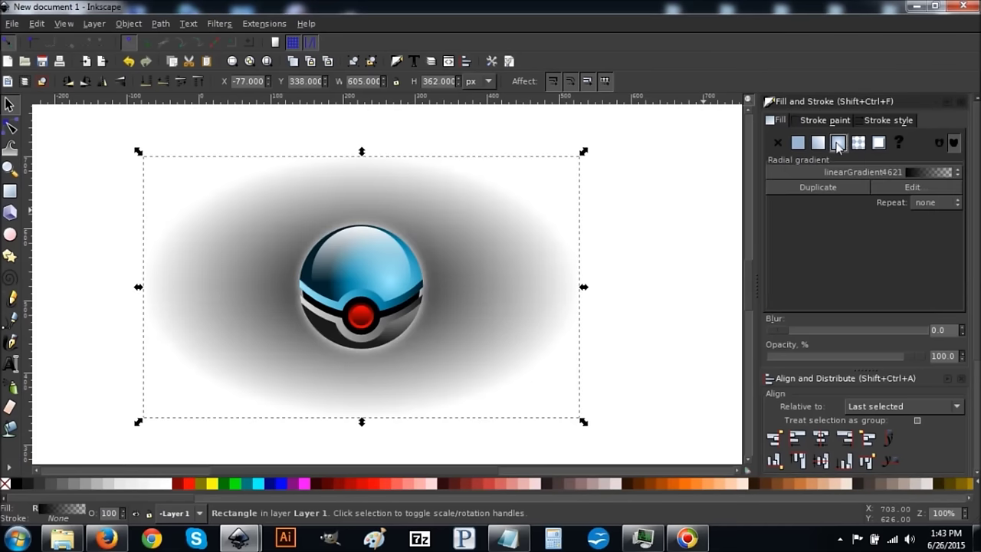
{"action": "left_click", "coordinate": [902, 187]}
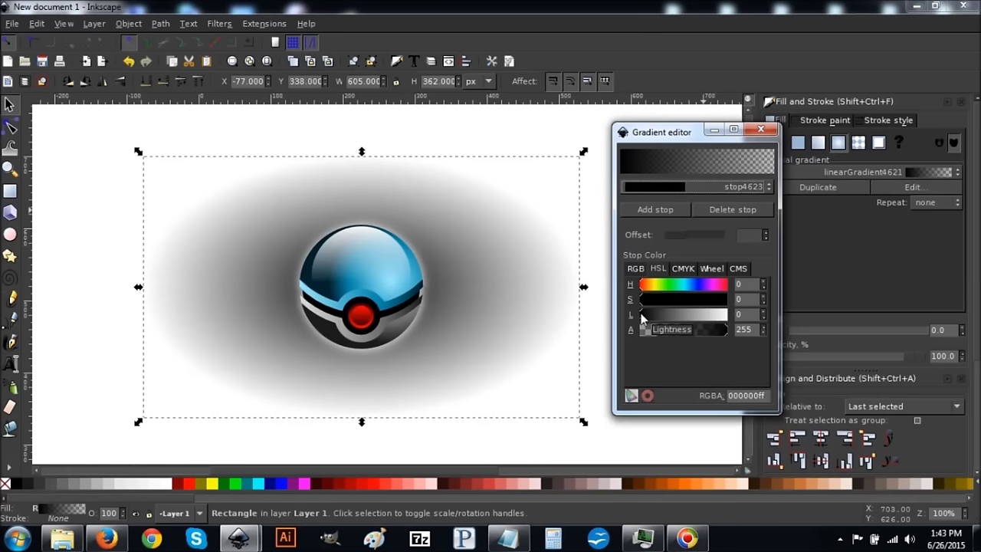
{"action": "left_click_drag", "start_coordinate": [640, 313], "coordinate": [646, 314]}
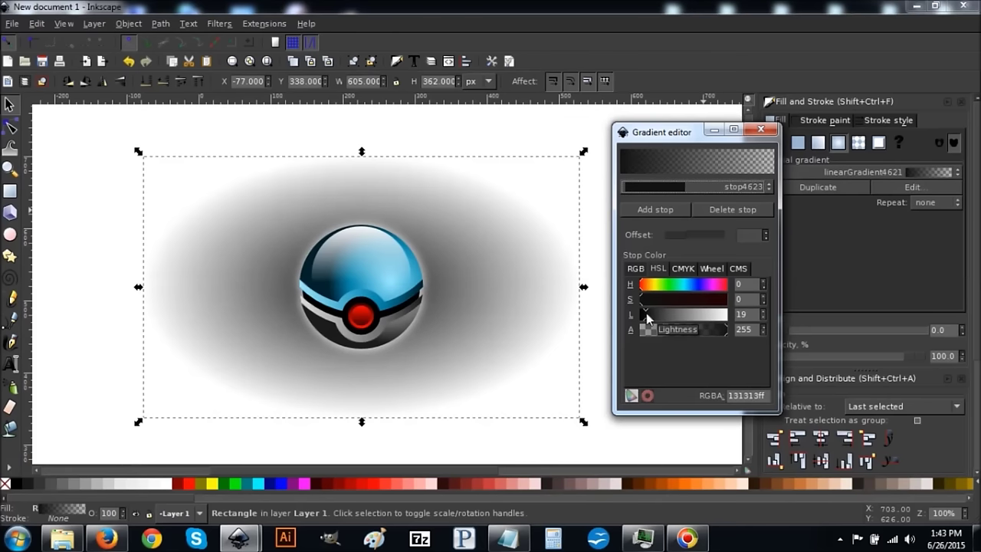
Make the gradient's outer stop fully opaque black with an alpha of 255.
{"action": "left_click", "coordinate": [695, 187]}
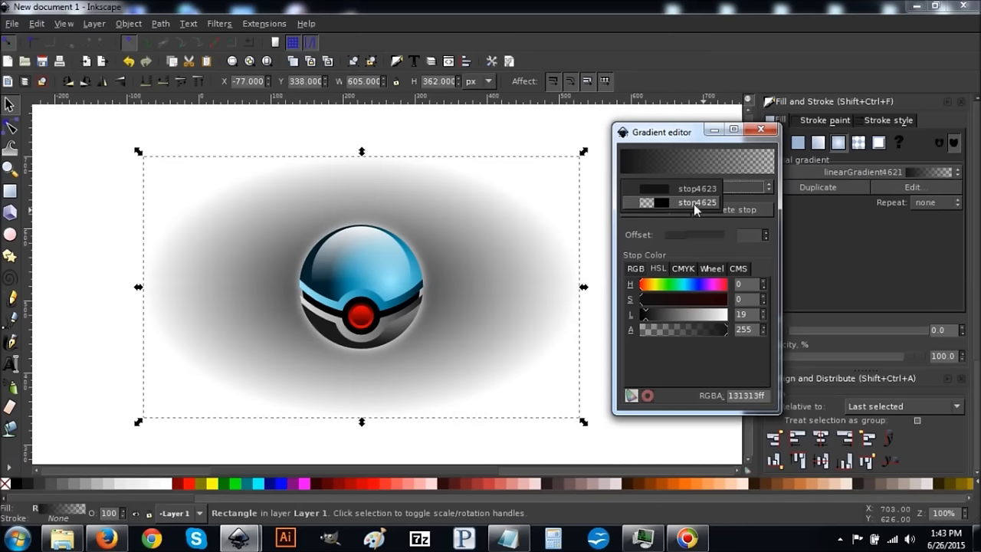
{"action": "left_click", "coordinate": [693, 202]}
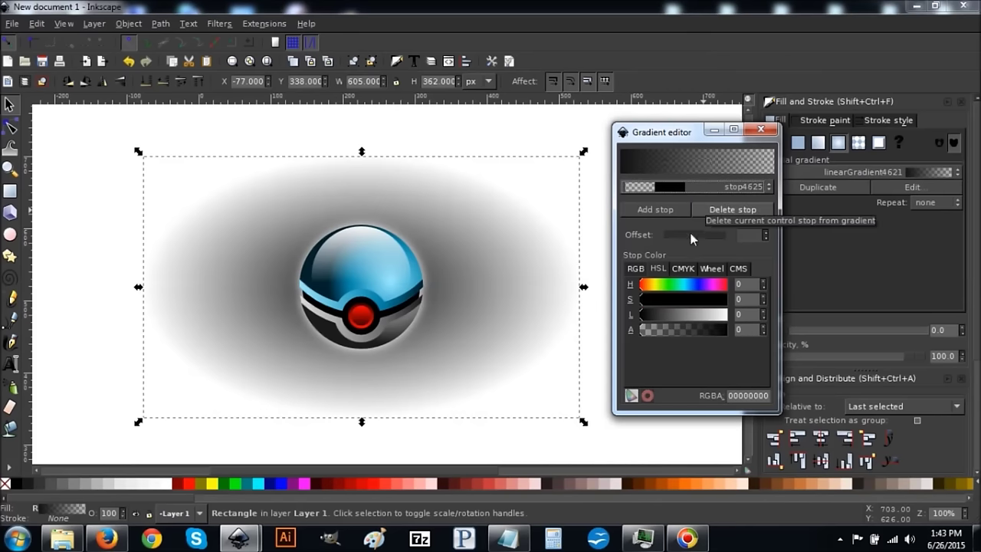
{"action": "left_click_drag", "start_coordinate": [642, 335], "coordinate": [734, 339]}
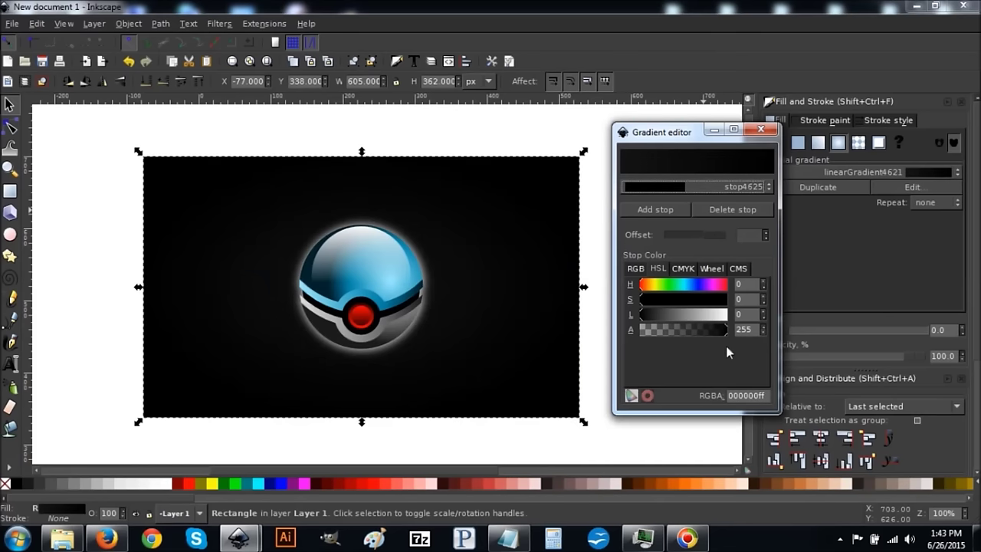
{"action": "left_click", "coordinate": [657, 270]}
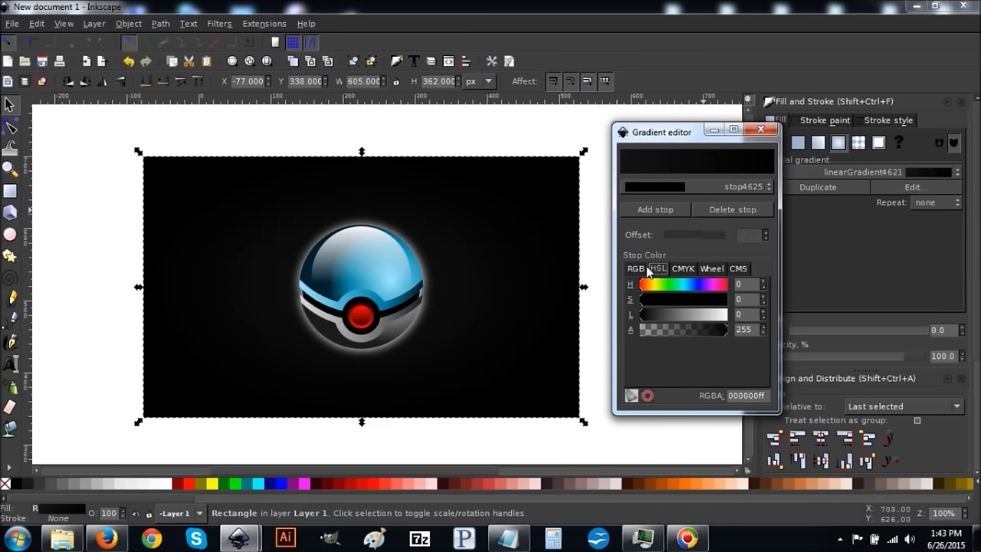
{"action": "left_click", "coordinate": [683, 269]}
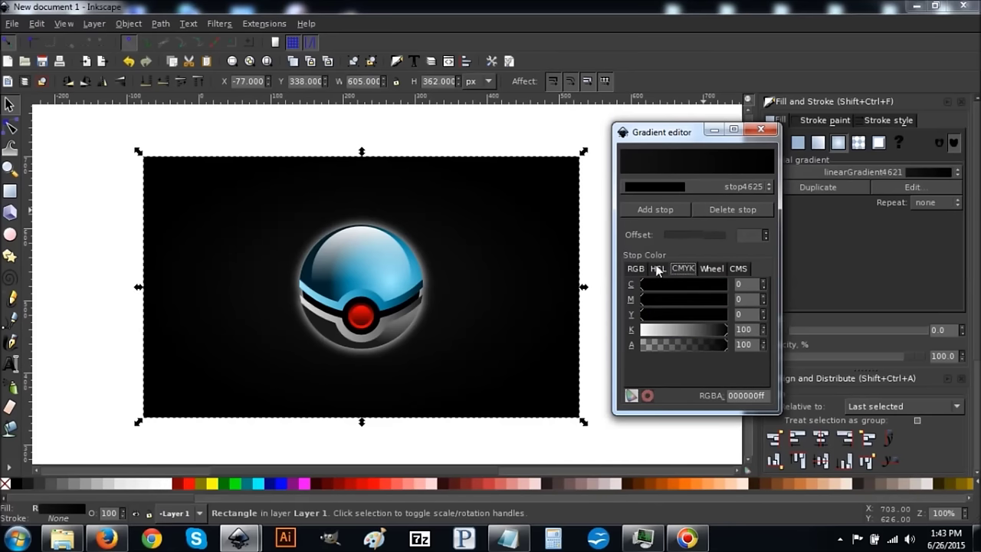
{"action": "left_click", "coordinate": [657, 269]}
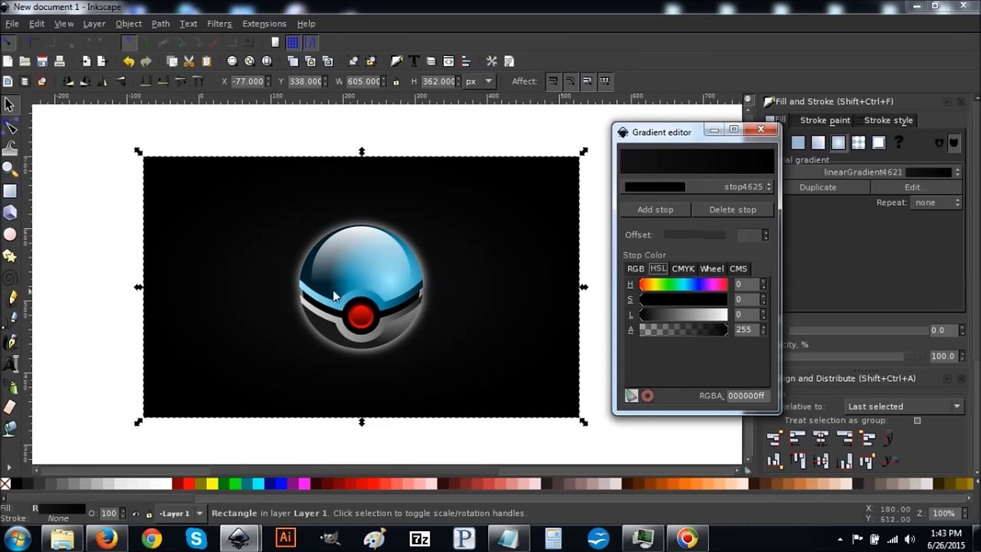
Set the gradient's centre stop lightness to 31, close the gradient editor and deselect the rectangle.
{"action": "left_click", "coordinate": [693, 186]}
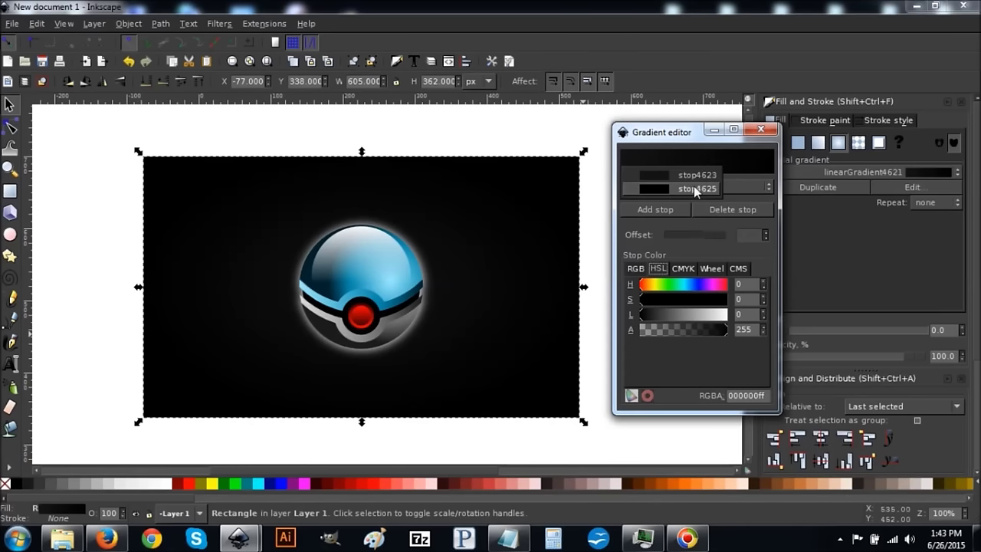
{"action": "left_click", "coordinate": [744, 186]}
{"action": "left_click", "coordinate": [744, 186]}
{"action": "left_click", "coordinate": [698, 175]}
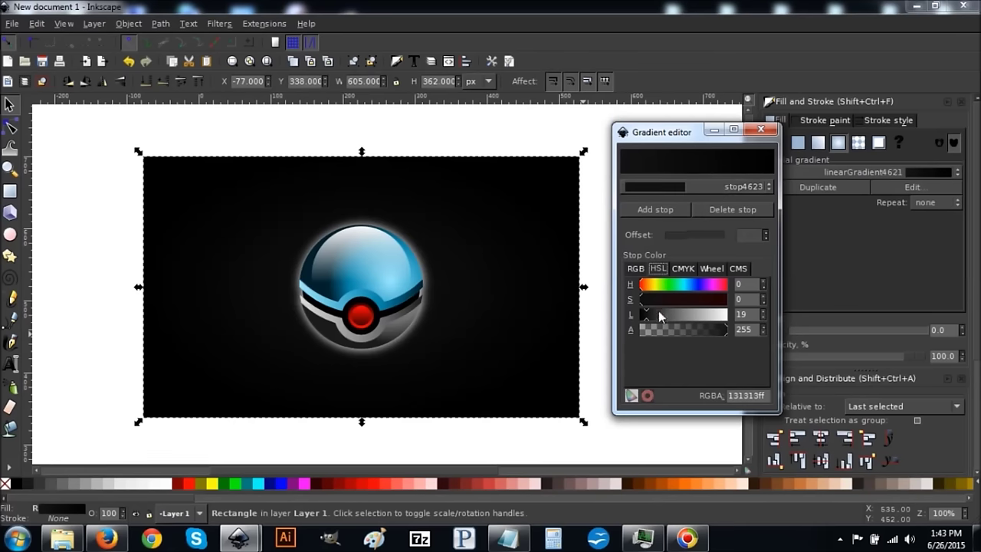
{"action": "left_click_drag", "start_coordinate": [645, 312], "coordinate": [650, 312]}
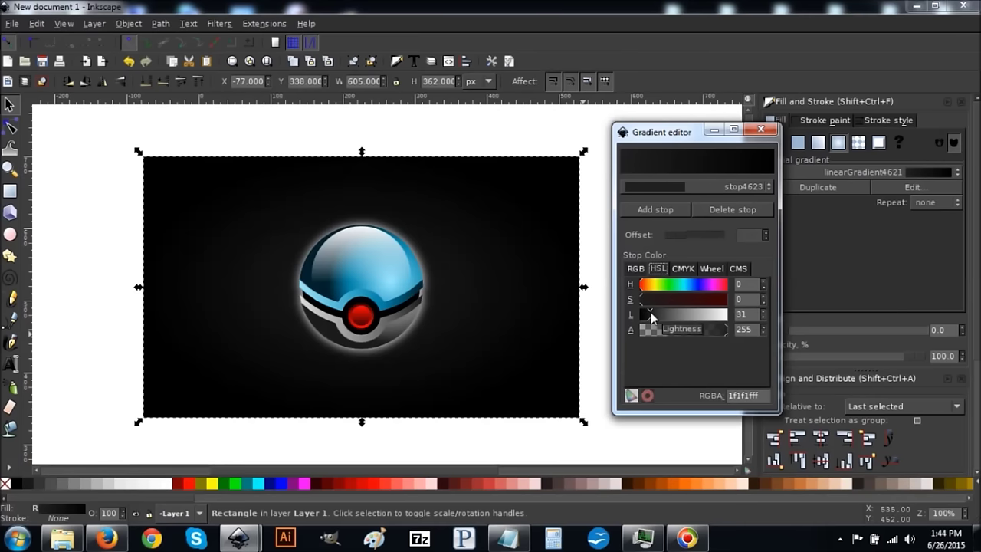
{"action": "left_click", "coordinate": [771, 128]}
{"action": "left_click", "coordinate": [704, 267]}
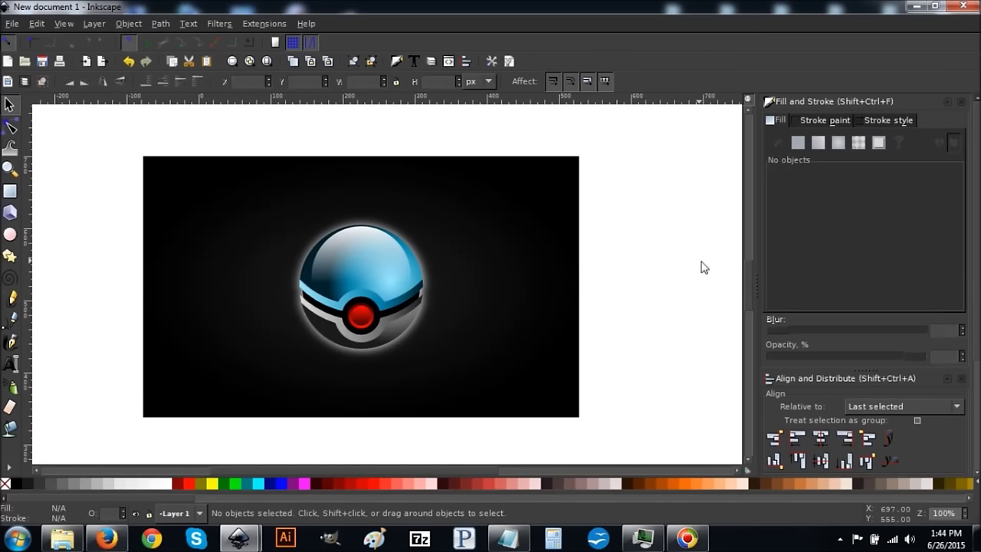
Group the ball with its white glow and scale the group down about its centre to about 68 px wide.
{"action": "left_click_drag", "start_coordinate": [242, 127], "coordinate": [476, 392]}
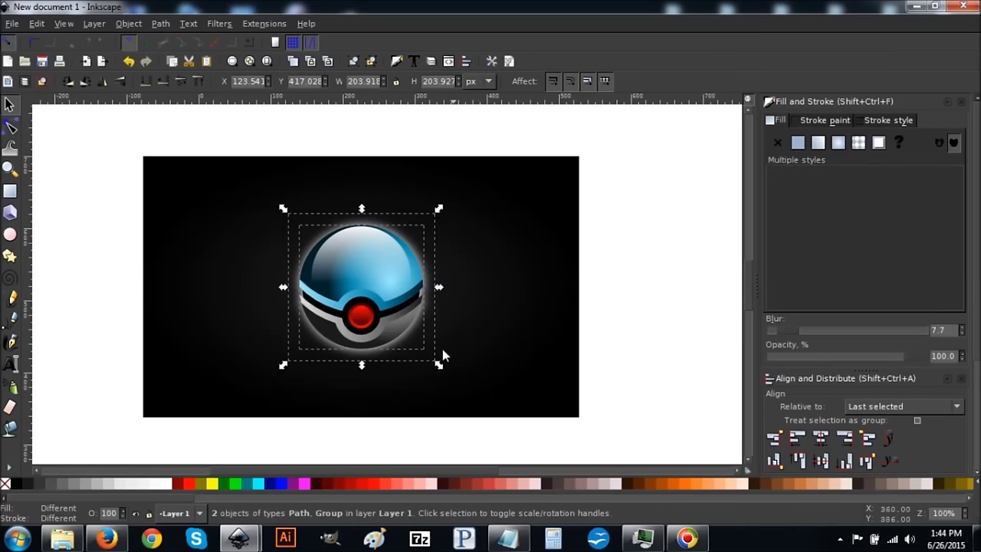
{"action": "left_click_drag", "start_coordinate": [248, 126], "coordinate": [549, 395]}
{"action": "key", "text": "ctrl+g"}
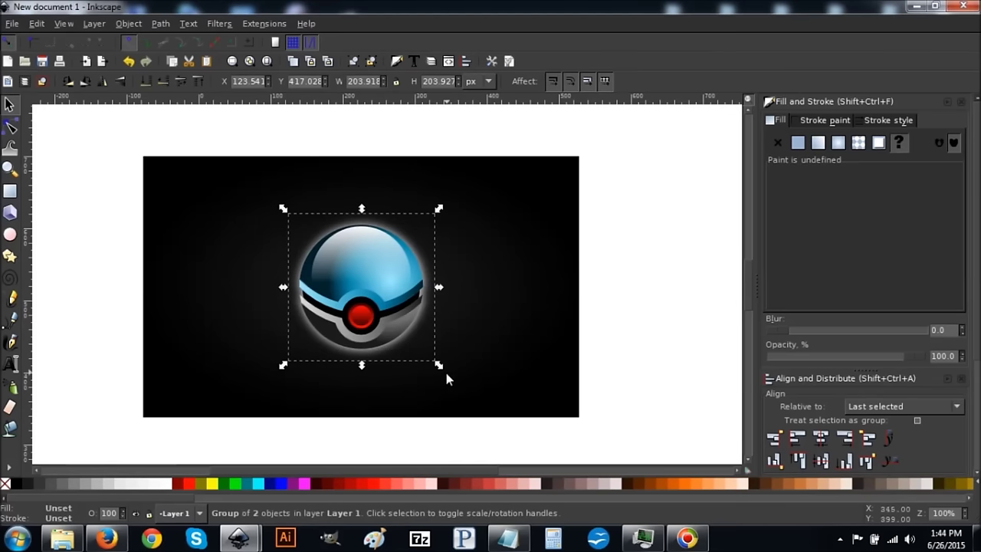
{"action": "left_click_drag", "start_coordinate": [442, 367], "coordinate": [393, 335]}
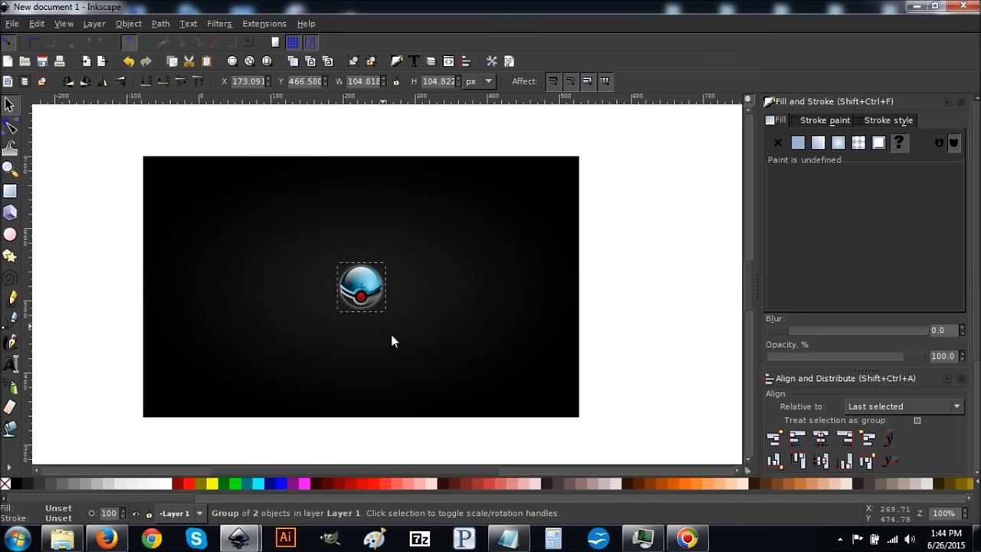
Try enlarging the small ball group about its centre and undo the resize.
{"action": "left_click", "coordinate": [587, 267]}
{"action": "left_click", "coordinate": [374, 295]}
{"action": "left_click", "coordinate": [374, 295]}
{"action": "key", "text": "ctrl+z"}
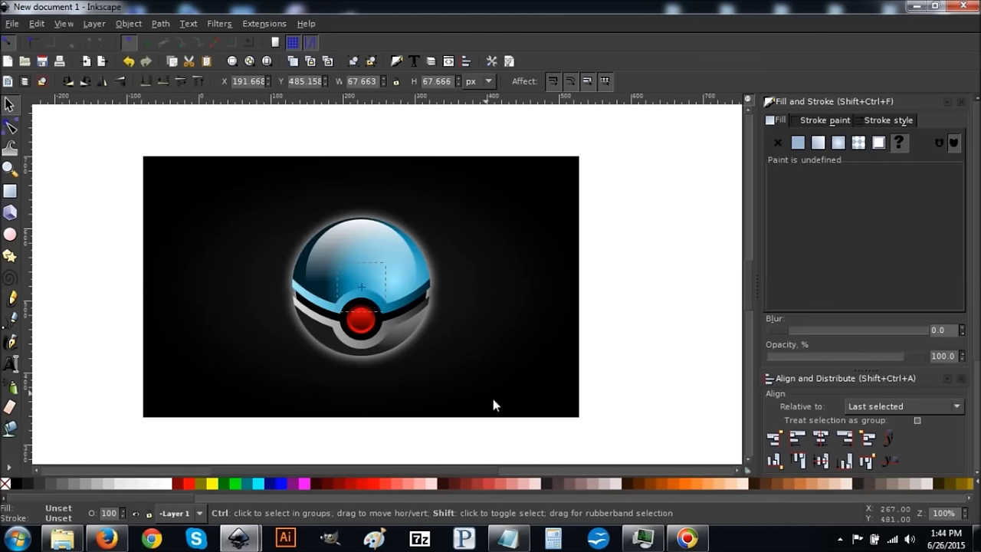
{"action": "left_click", "coordinate": [128, 61]}
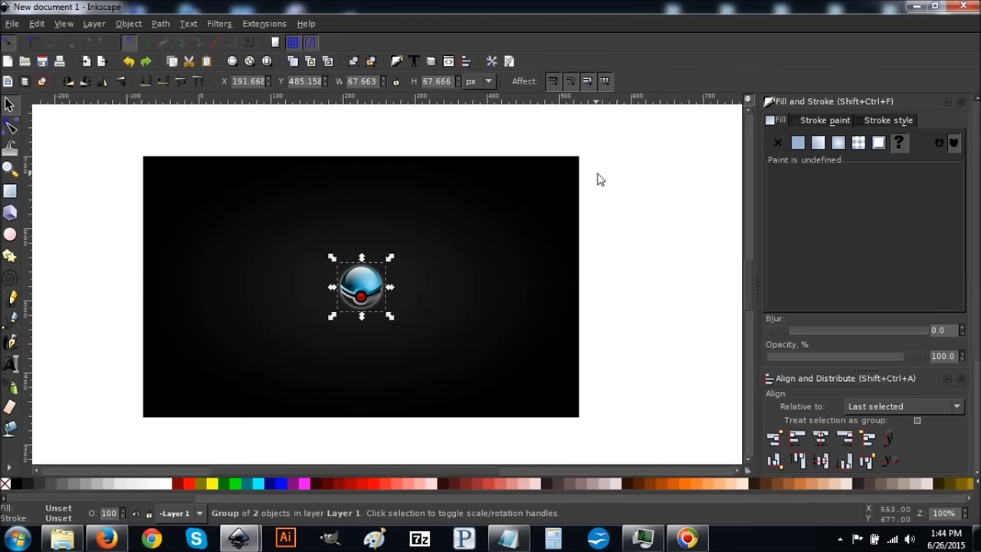